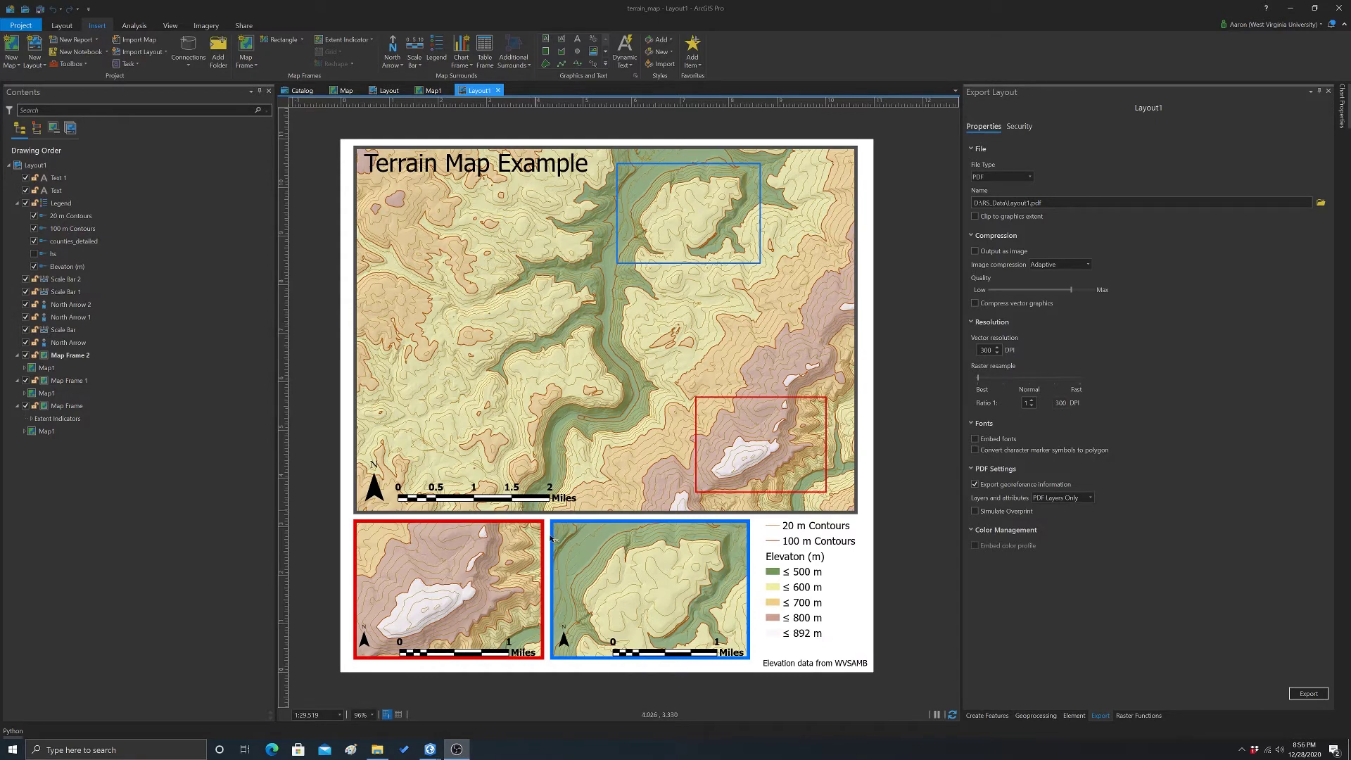
# Move the blue-bordered and red-bordered inset map frames off the layout page into the empty space beside it
pyautogui.click(631, 571)
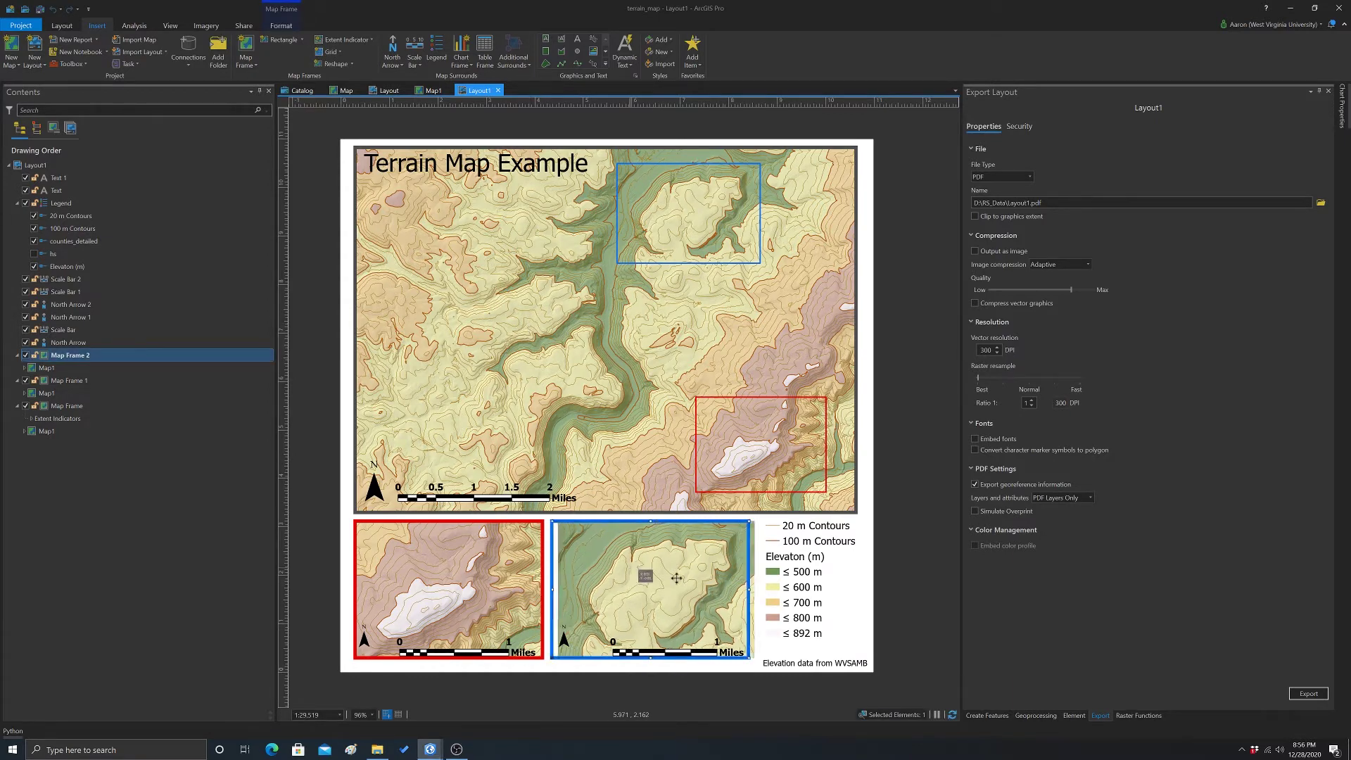
pyautogui.moveTo(676, 579); pyautogui.dragTo(951, 207)
pyautogui.click(425, 589)
pyautogui.moveTo(424, 589); pyautogui.dragTo(959, 392)
# Move both inset scale bars off the page, placing them below the relocated inset map frames
pyautogui.click(605, 653)
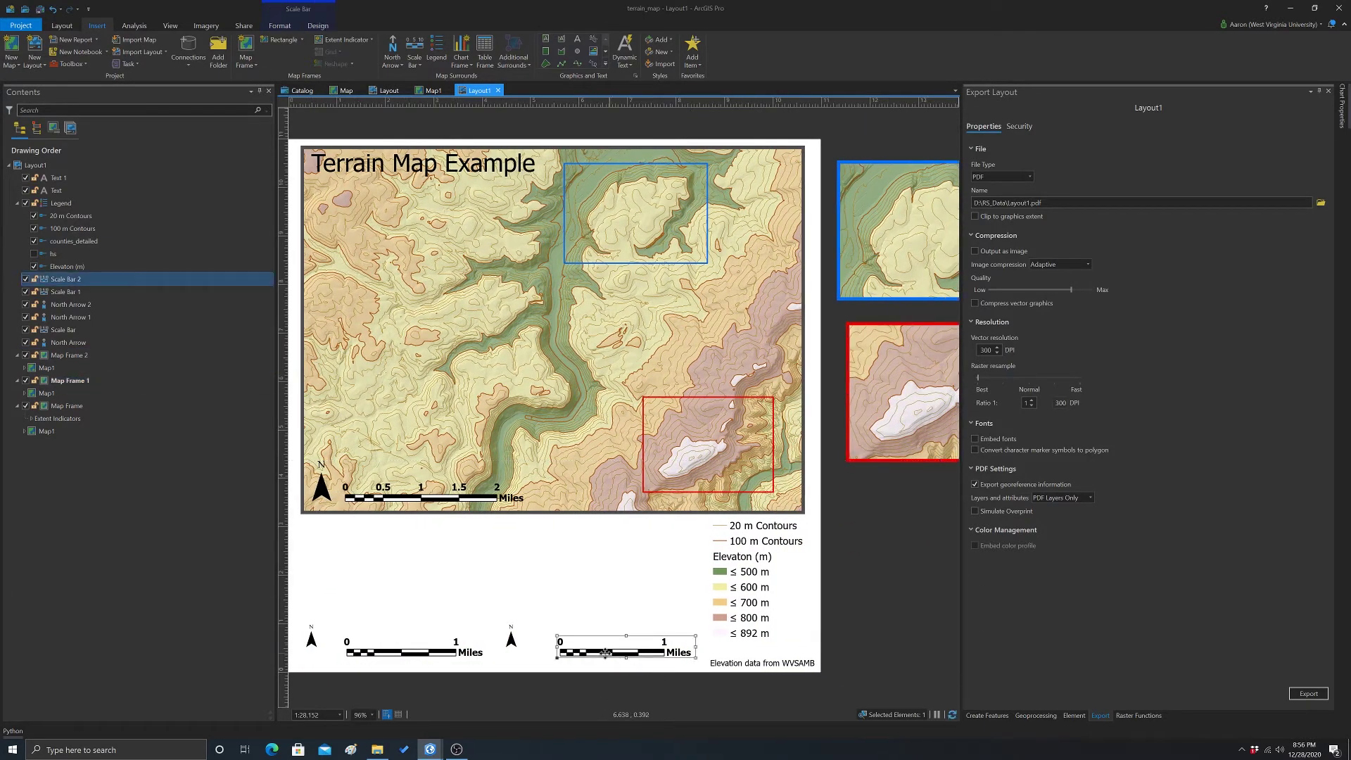
pyautogui.moveTo(605, 653); pyautogui.dragTo(883, 492)
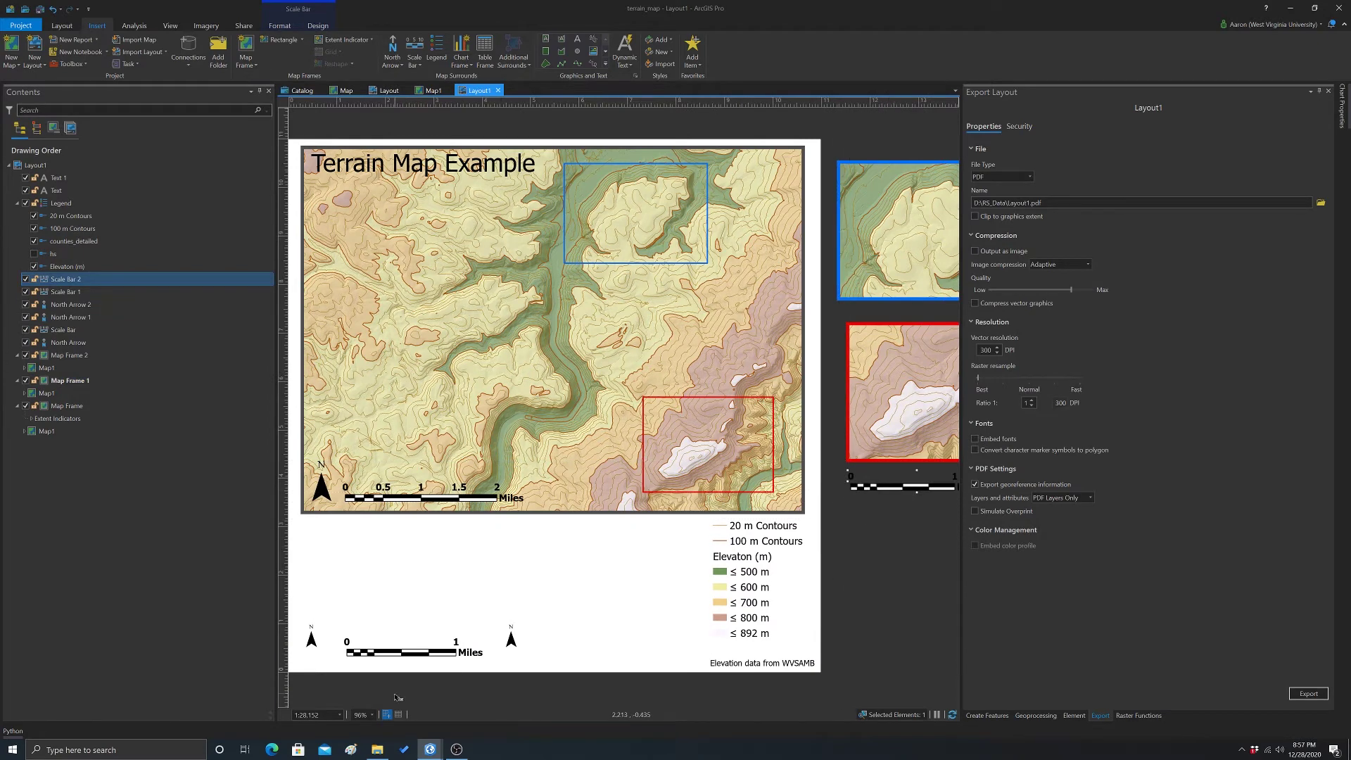
pyautogui.click(416, 651)
pyautogui.moveTo(416, 651); pyautogui.dragTo(908, 518)
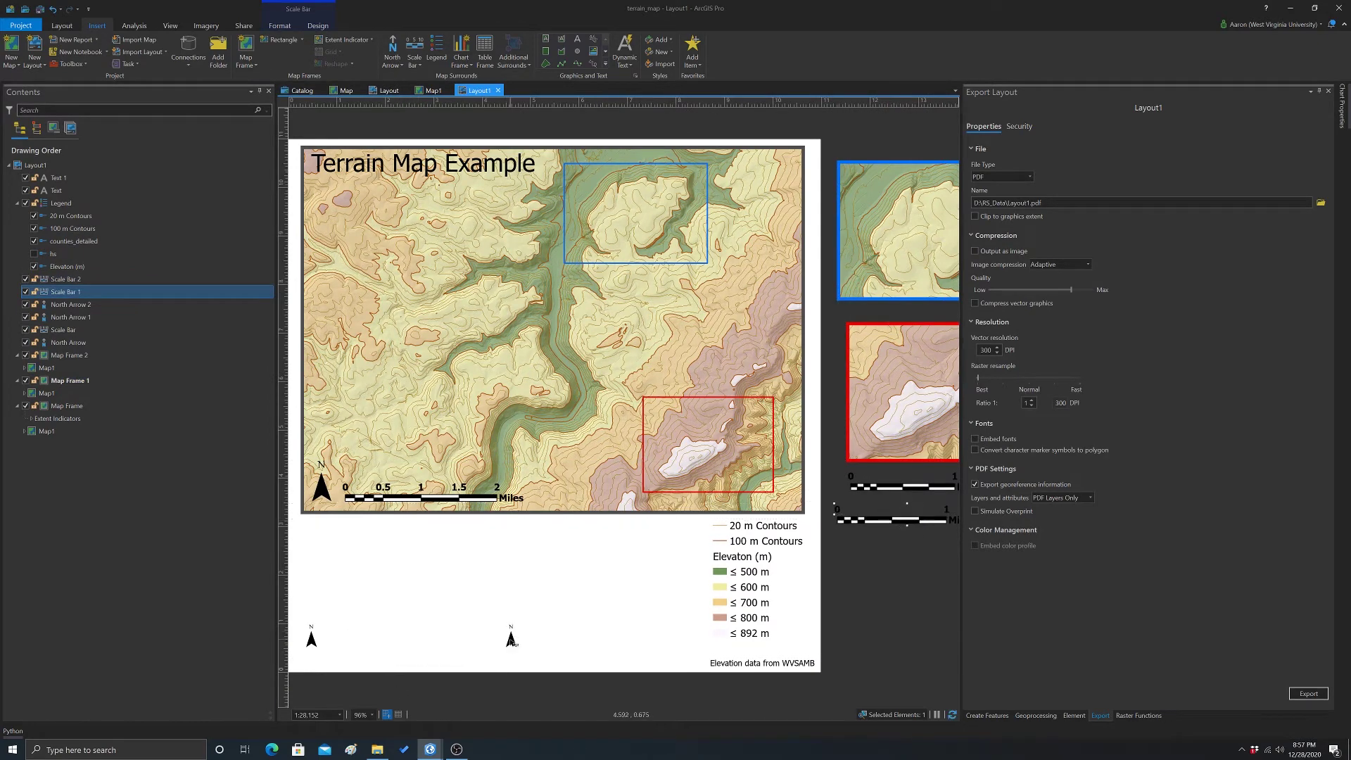
# Move both inset north arrows off the page, placing them side by side below the relocated scale bars
pyautogui.click(511, 640)
pyautogui.moveTo(512, 641); pyautogui.dragTo(866, 568)
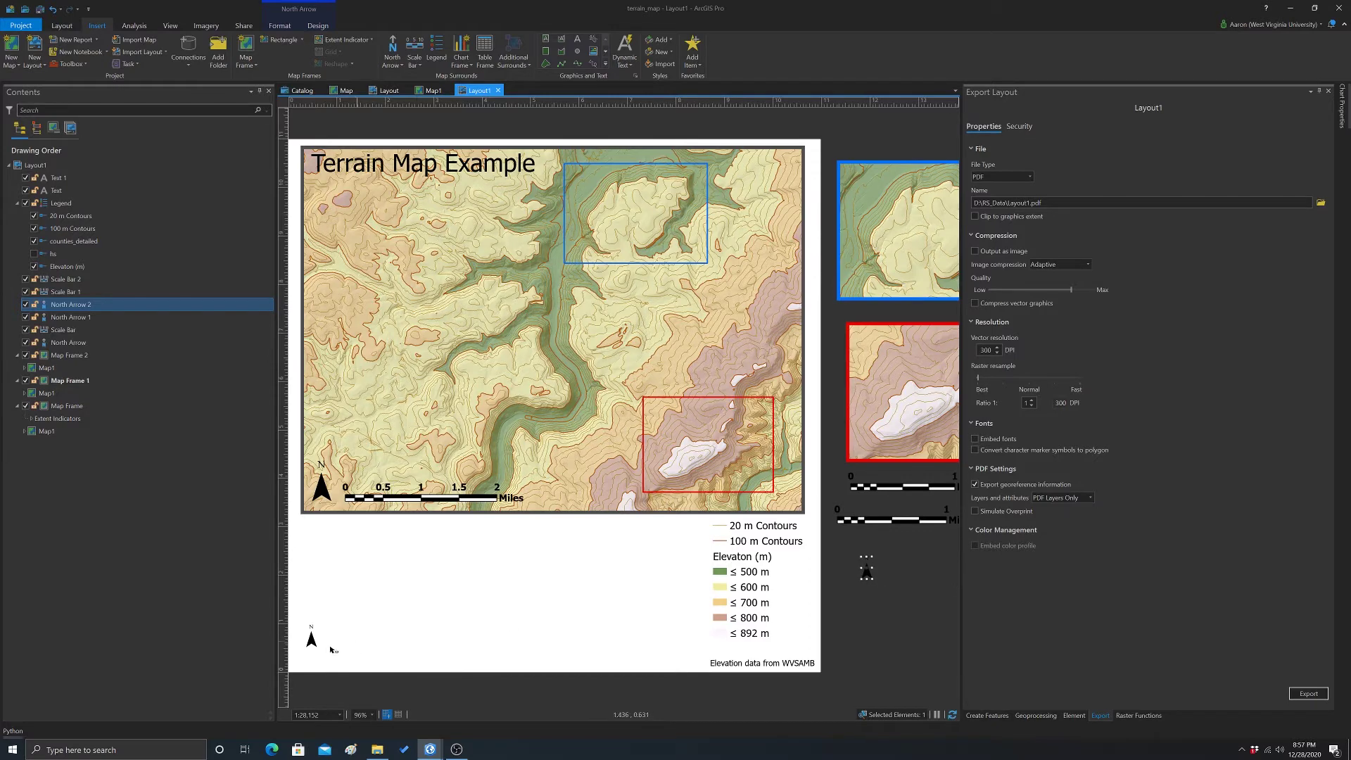
pyautogui.click(311, 639)
pyautogui.moveTo(311, 639); pyautogui.dragTo(909, 576)
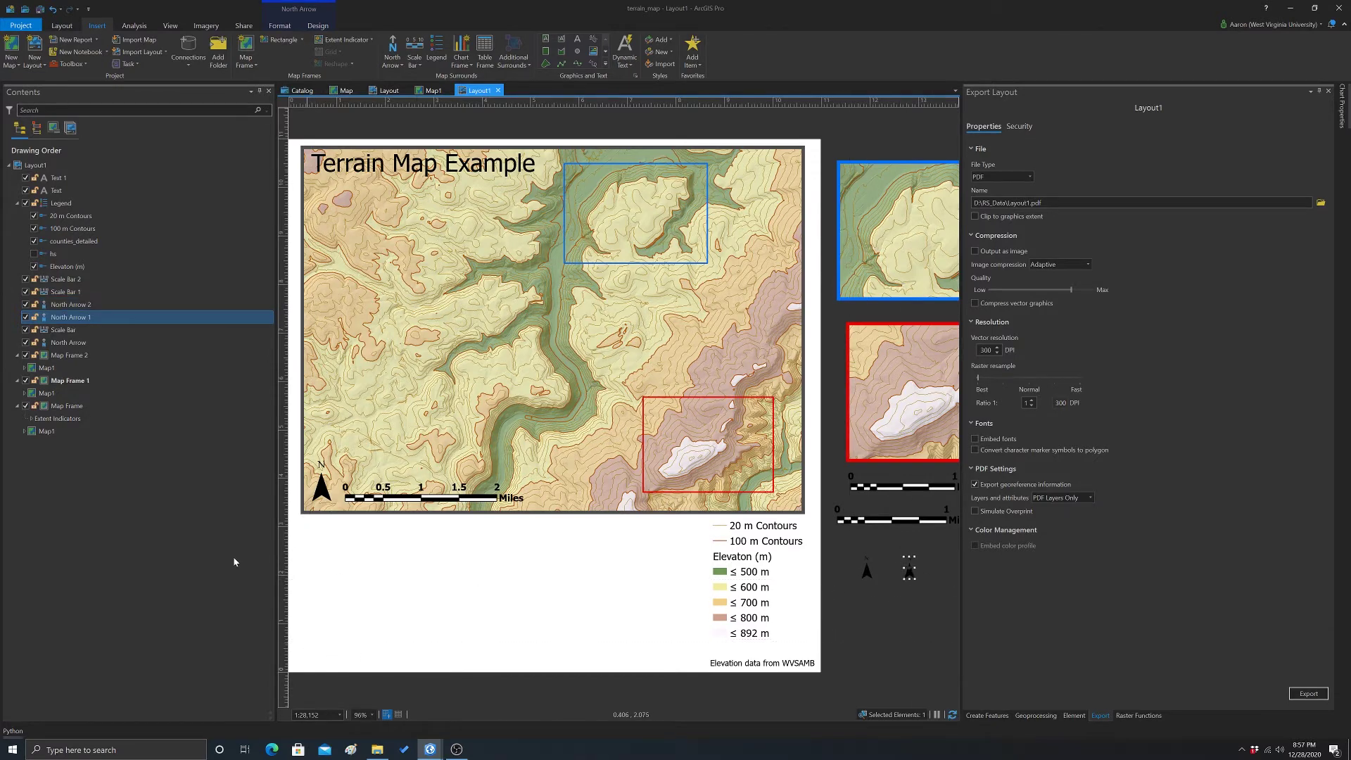
# Delete the scale bar and the north arrow from the main map
pyautogui.click(365, 497)
pyautogui.press('Delete')
pyautogui.click(322, 486)
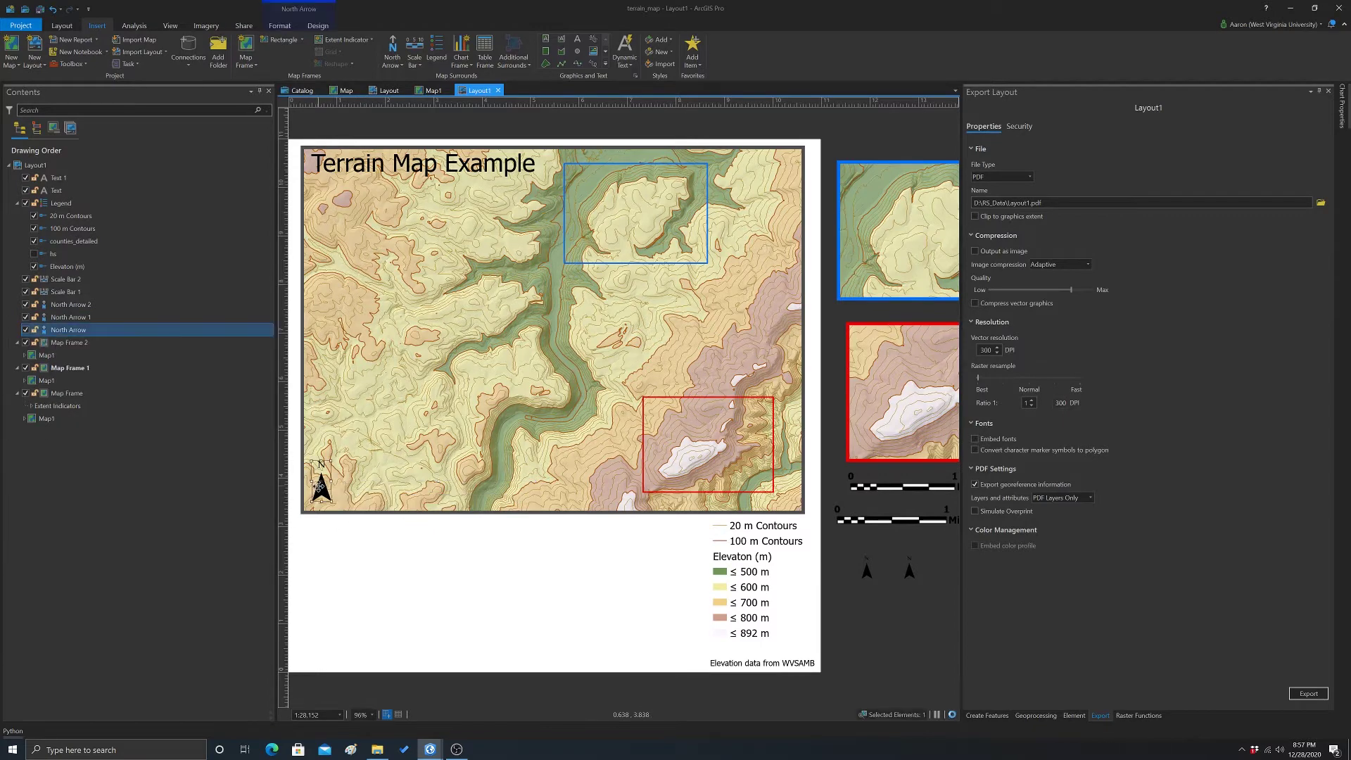
pyautogui.press('Delete')
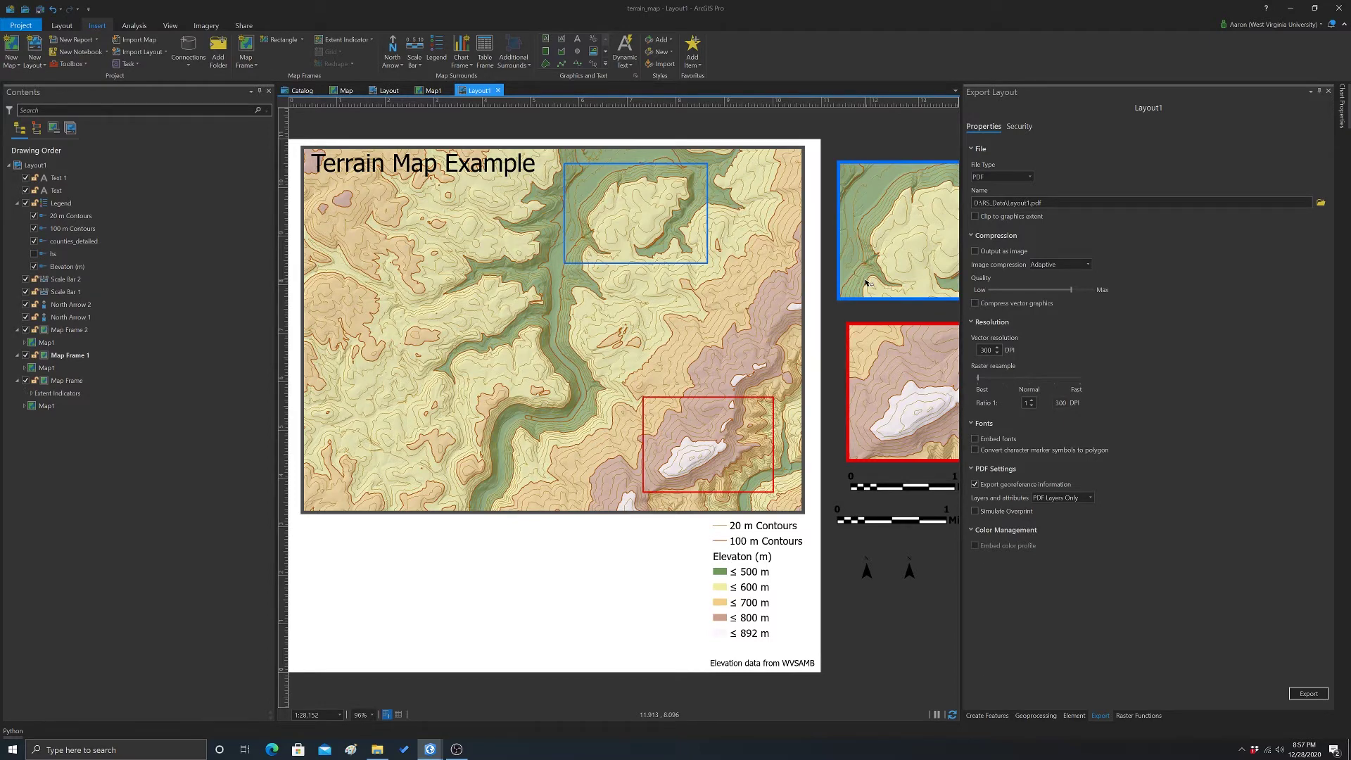
# Insert an imperial double alternating scale bar, about 6.17 in wide, for the main map frame in the blank area below it
pyautogui.click(886, 234)
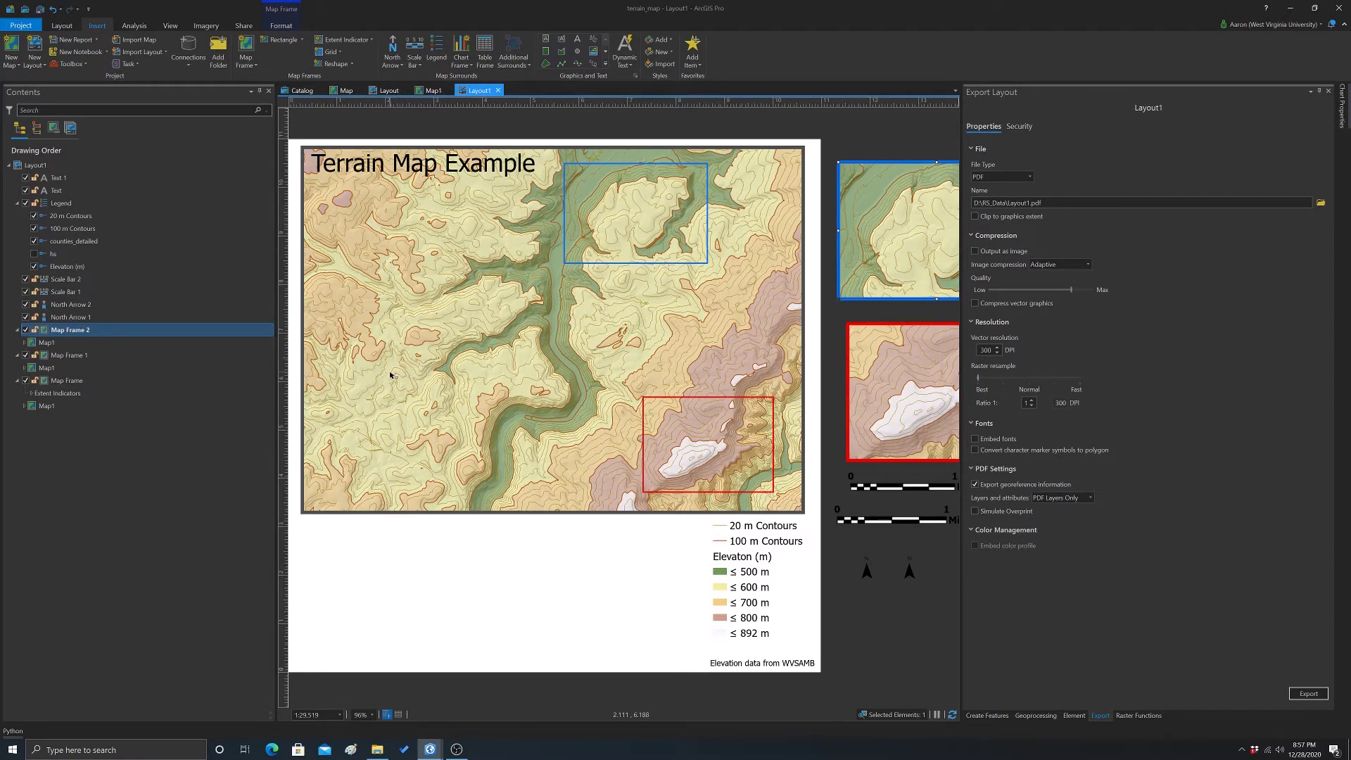
pyautogui.click(399, 191)
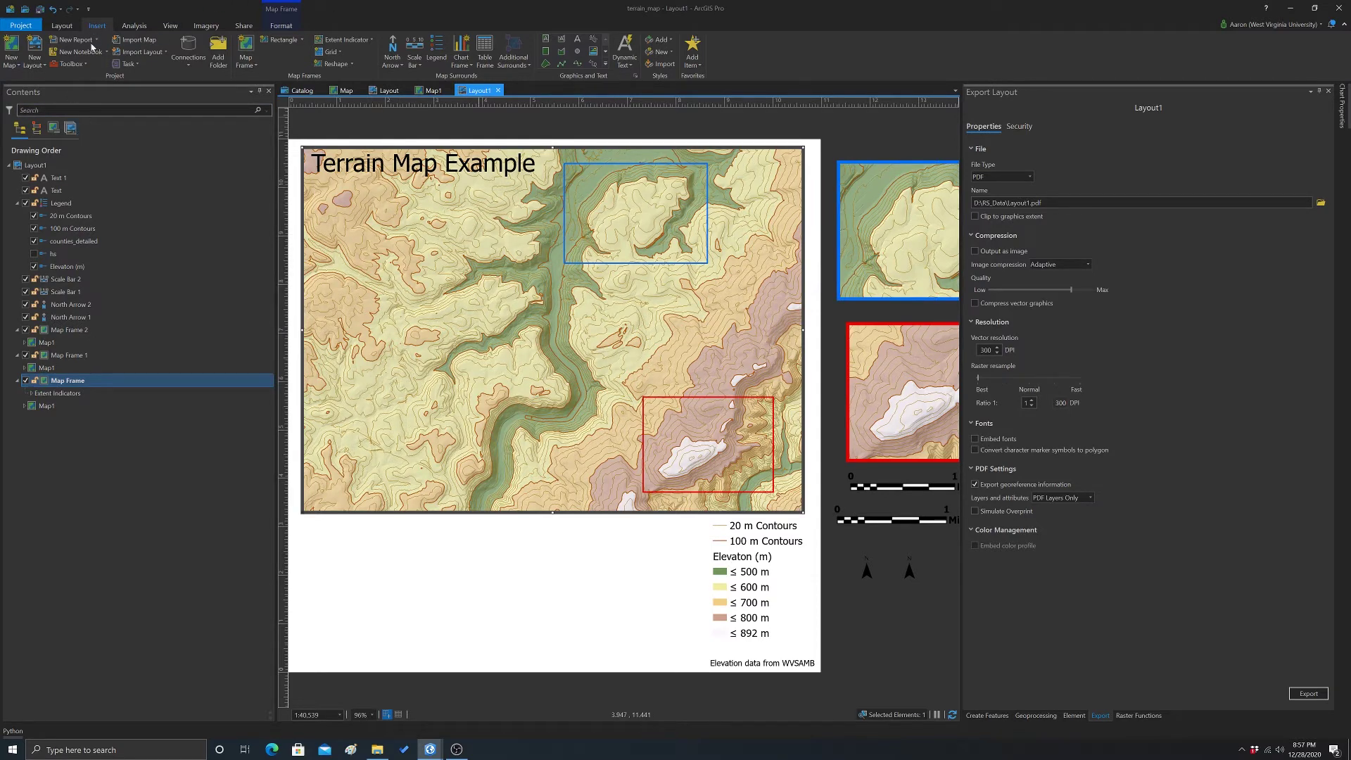
pyautogui.click(414, 62)
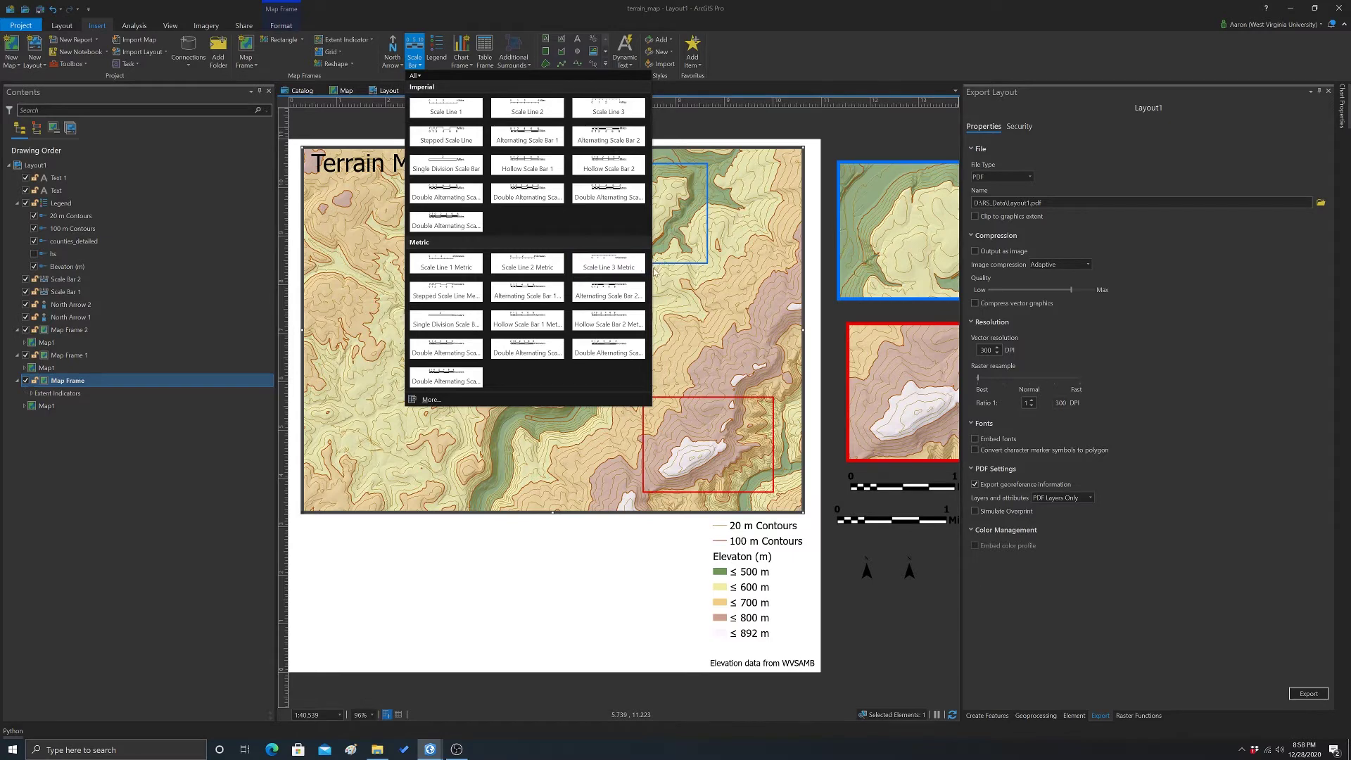
pyautogui.click(602, 199)
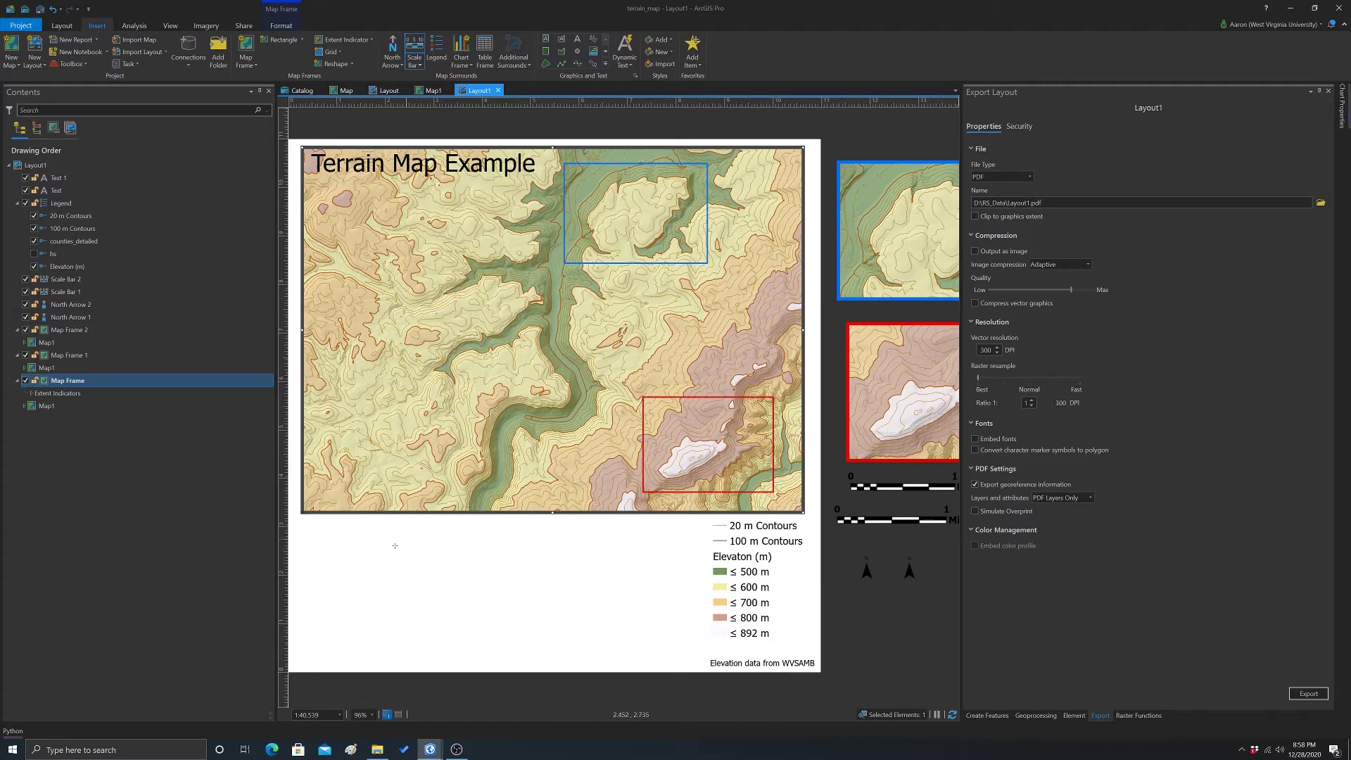
pyautogui.moveTo(339, 538); pyautogui.dragTo(640, 559)
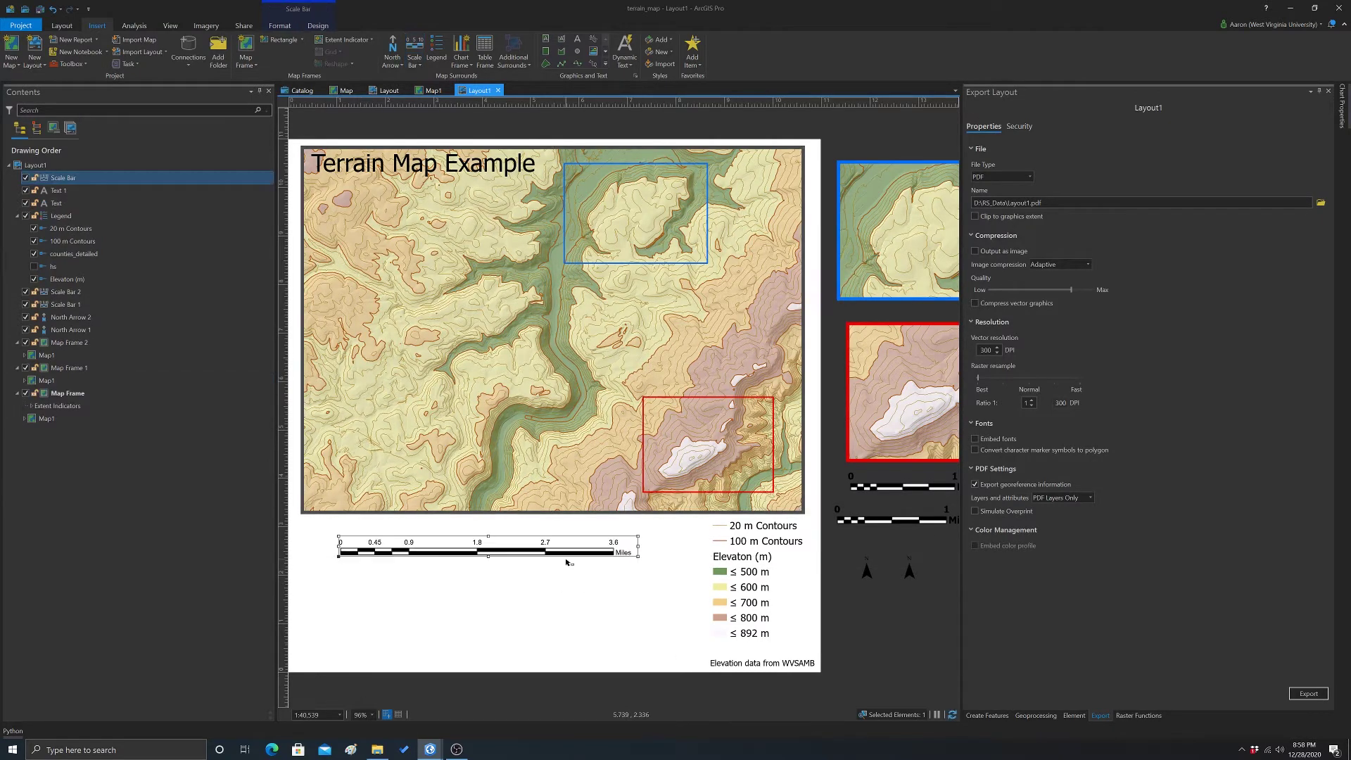
pyautogui.click(573, 588)
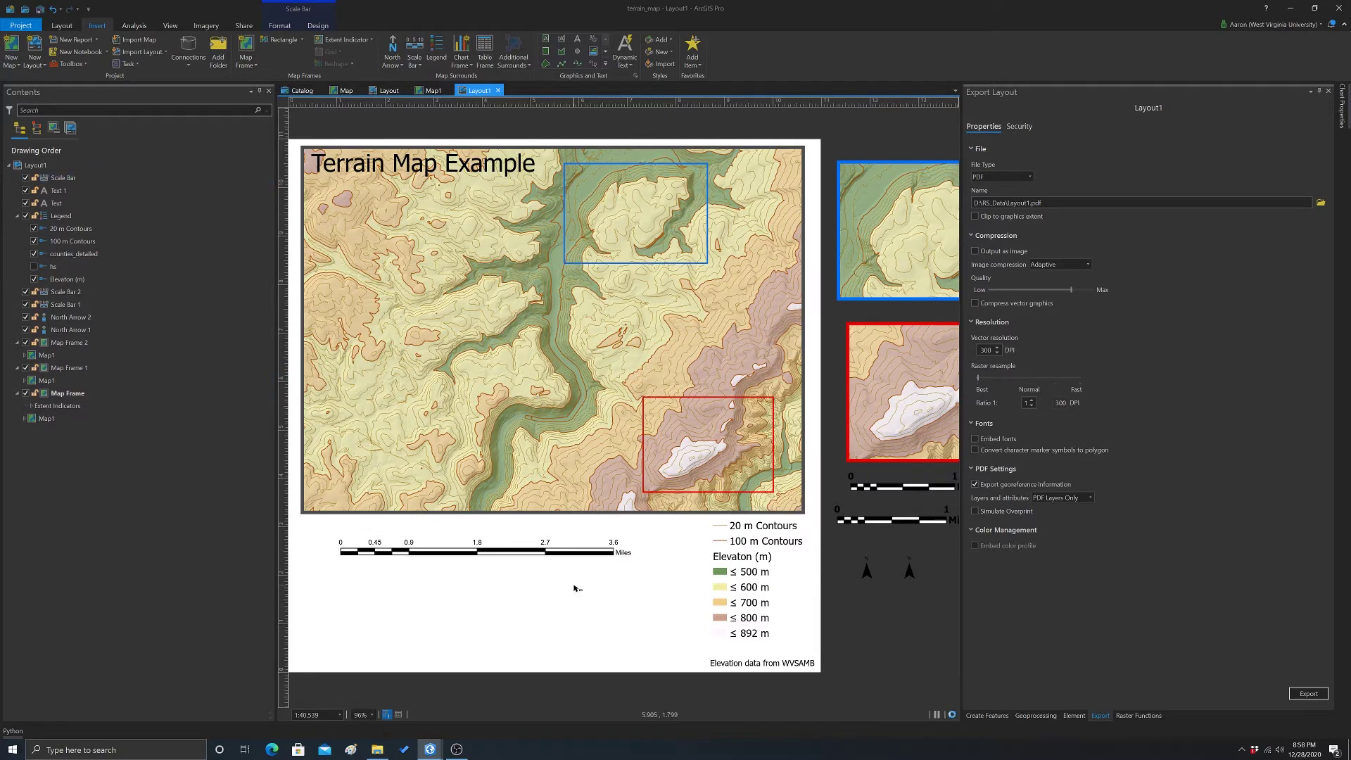
# Bring up the new scale bar's format options and browse the available imperial and metric scale bar styles
pyautogui.click(557, 554)
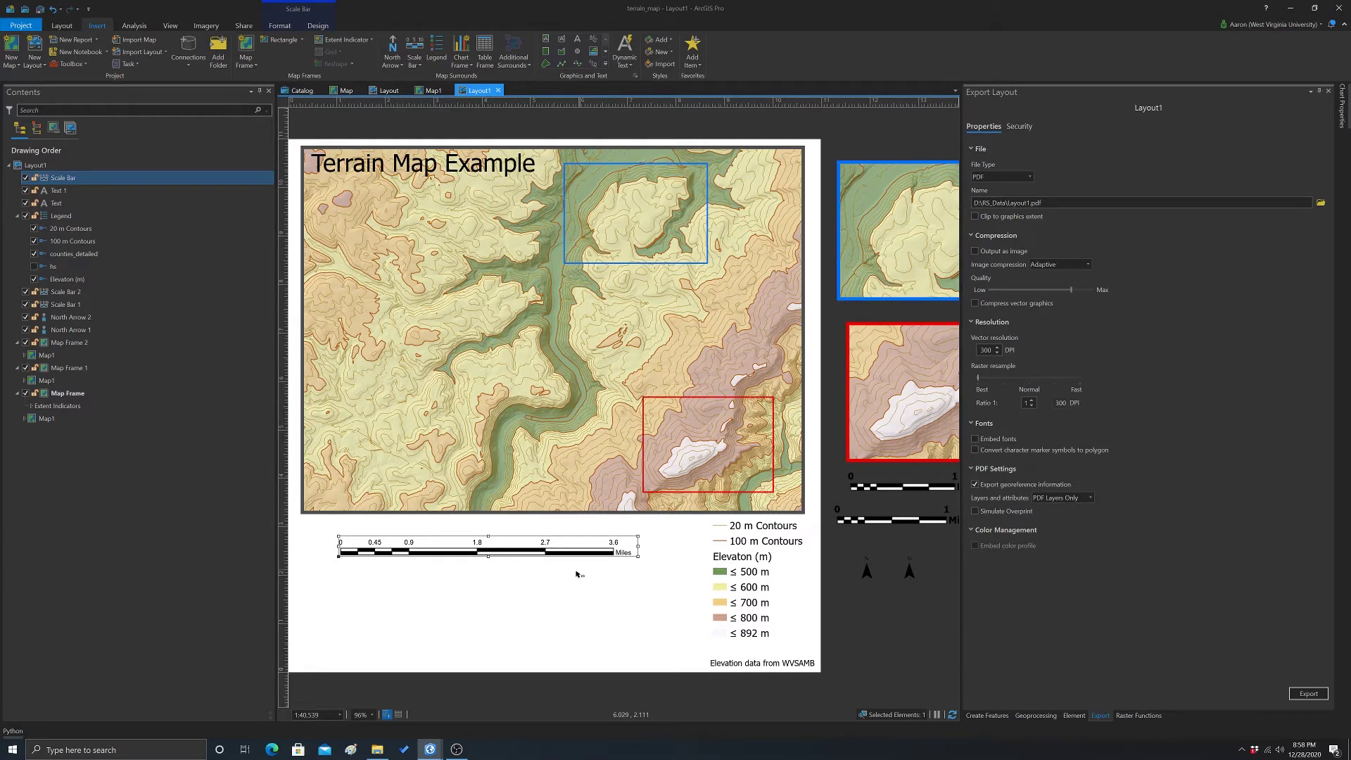
pyautogui.click(599, 583)
pyautogui.click(608, 554)
pyautogui.click(280, 26)
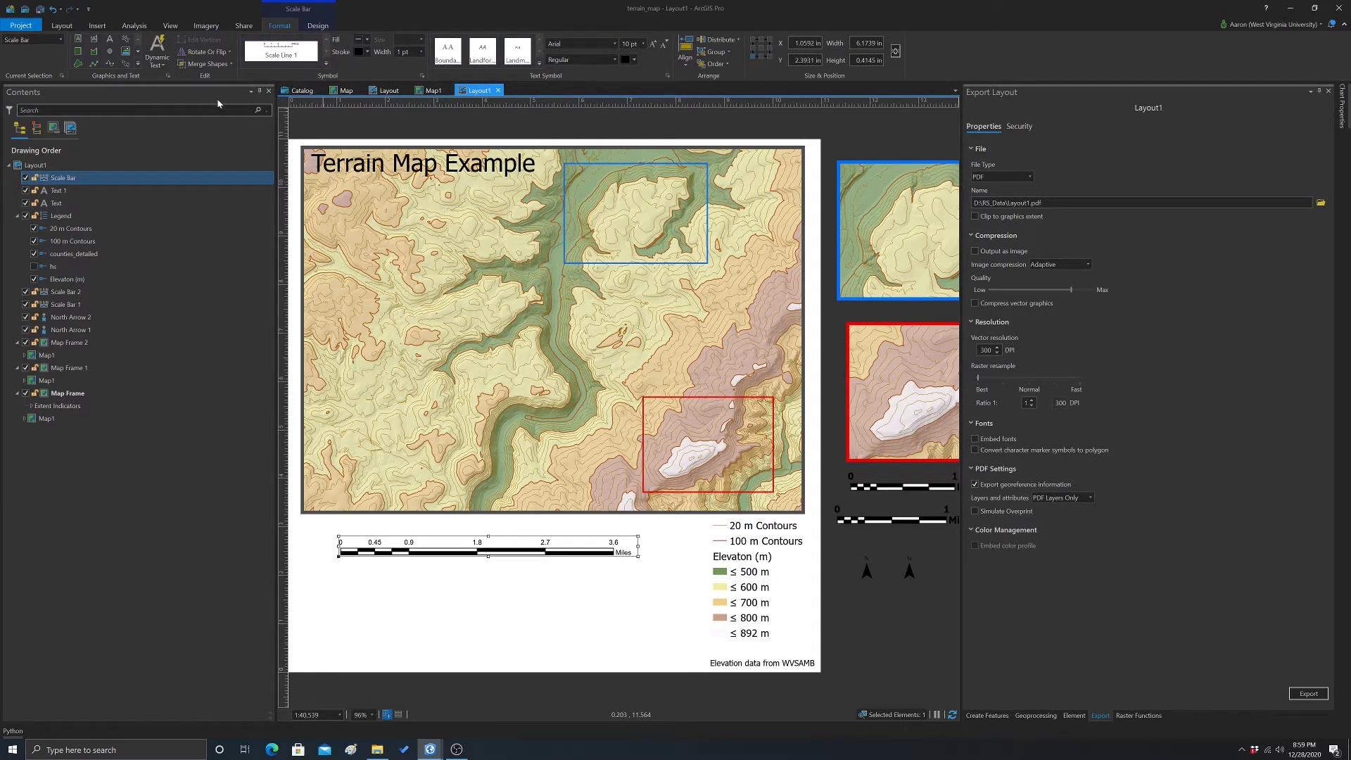
pyautogui.click(325, 63)
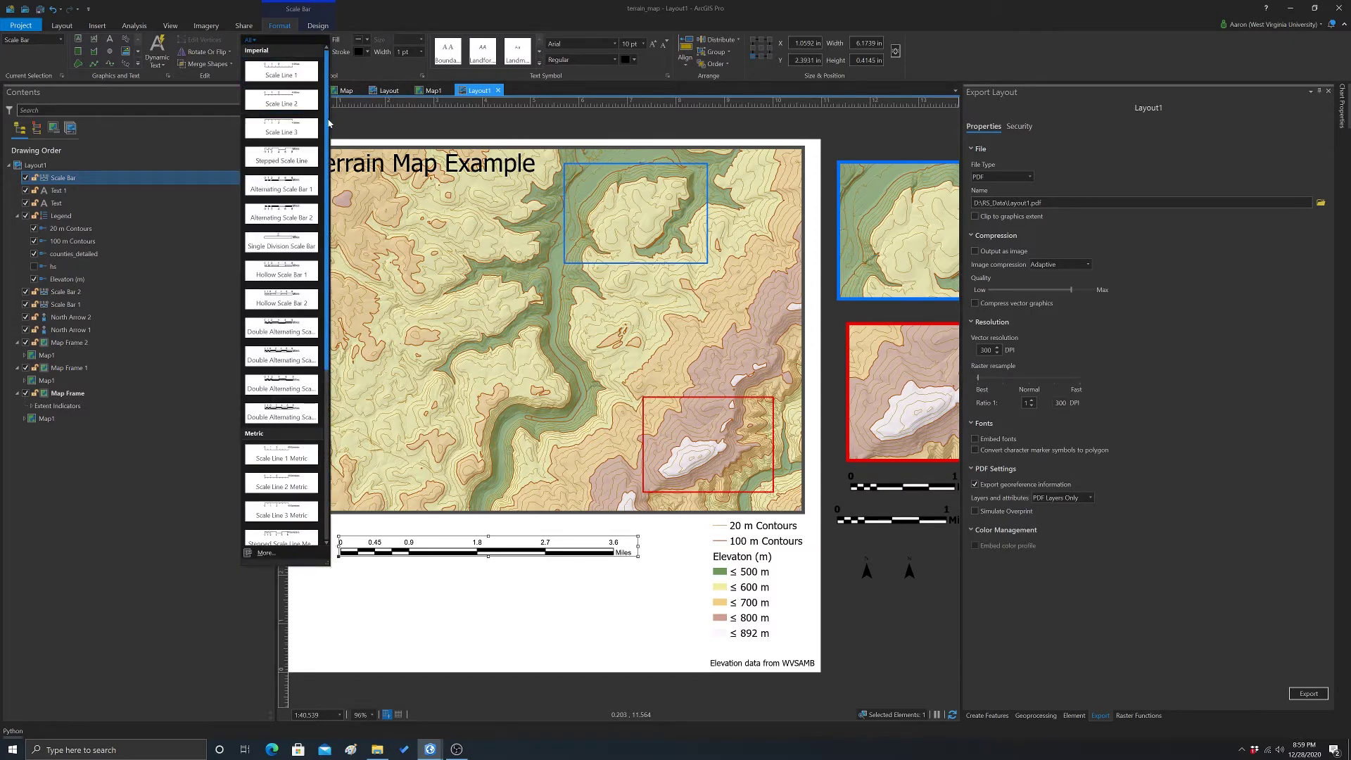
pyautogui.scroll(-3, 325, 333)
pyautogui.scroll(3, 326, 333)
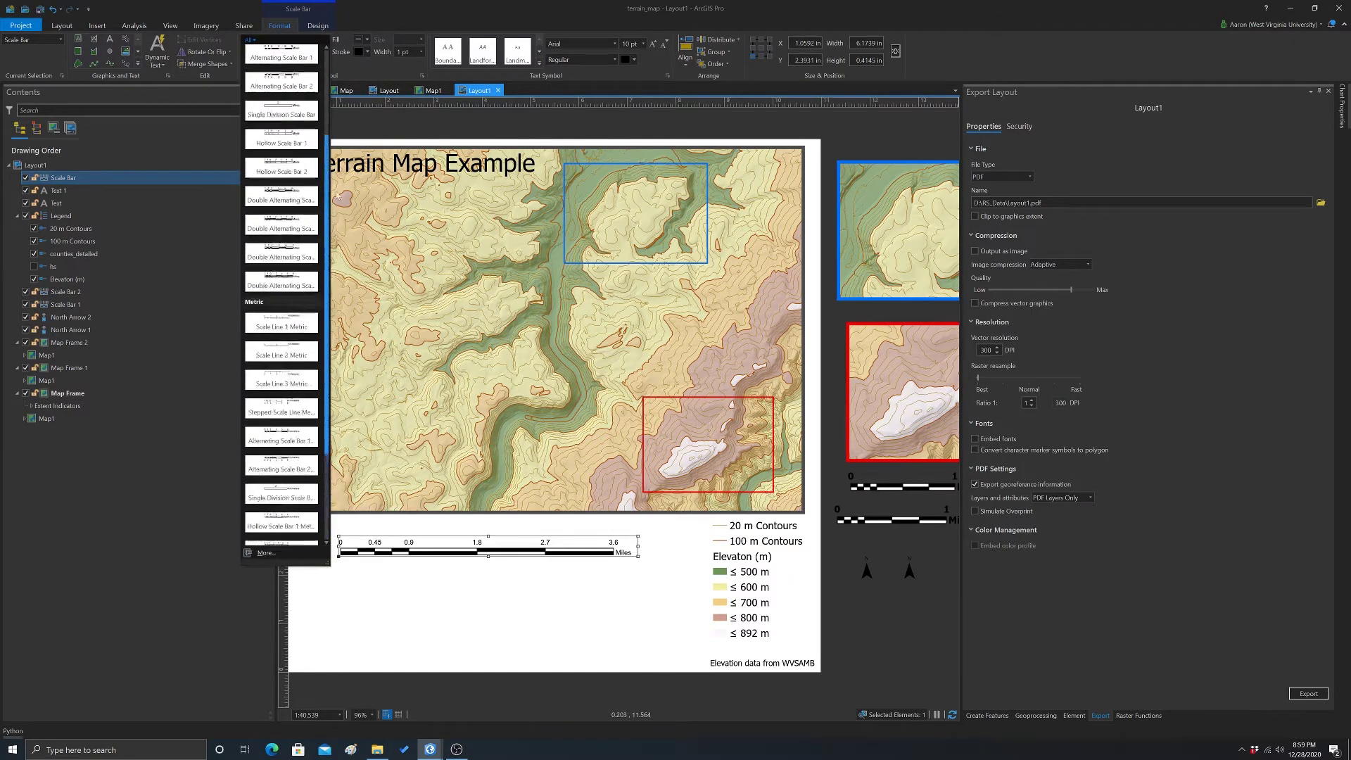
pyautogui.click(366, 70)
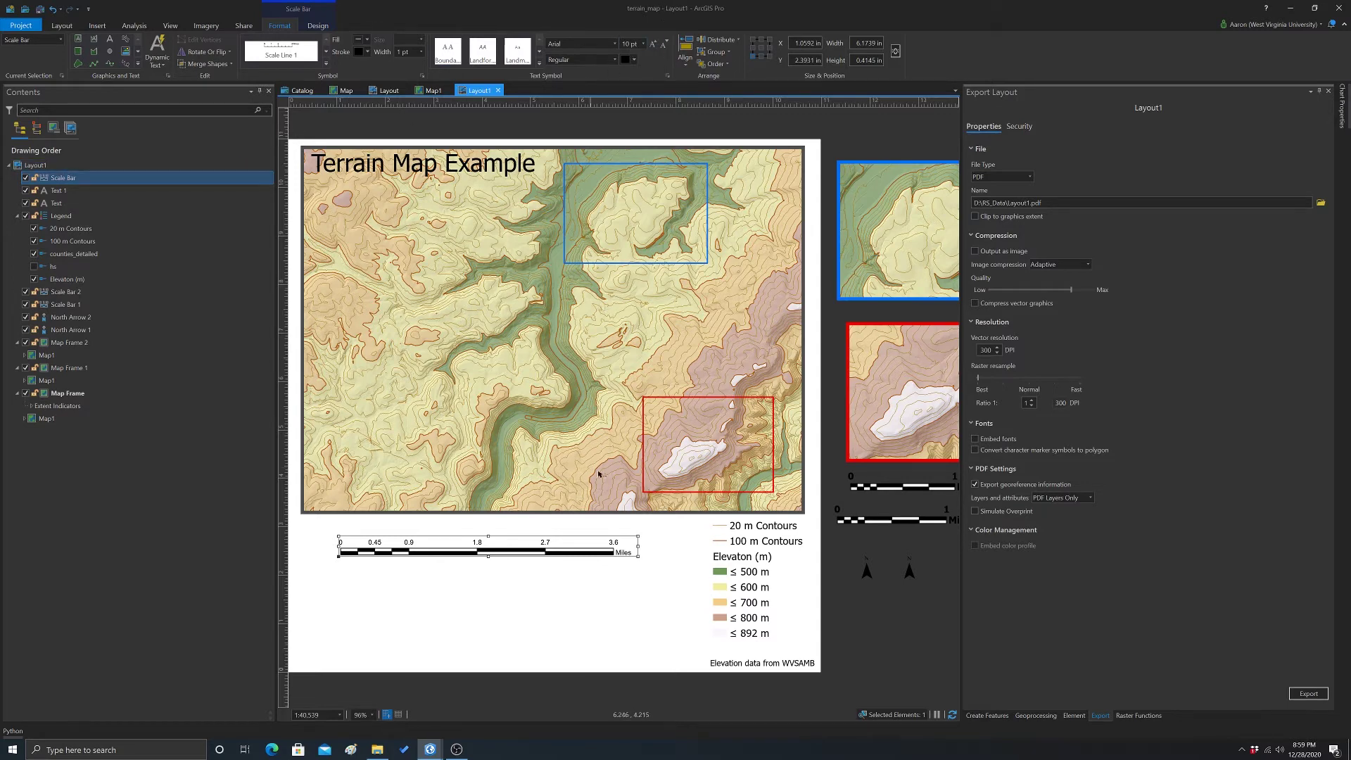
# Set the scale bar's text to the Tahoma font at 14 pt
pyautogui.click(615, 43)
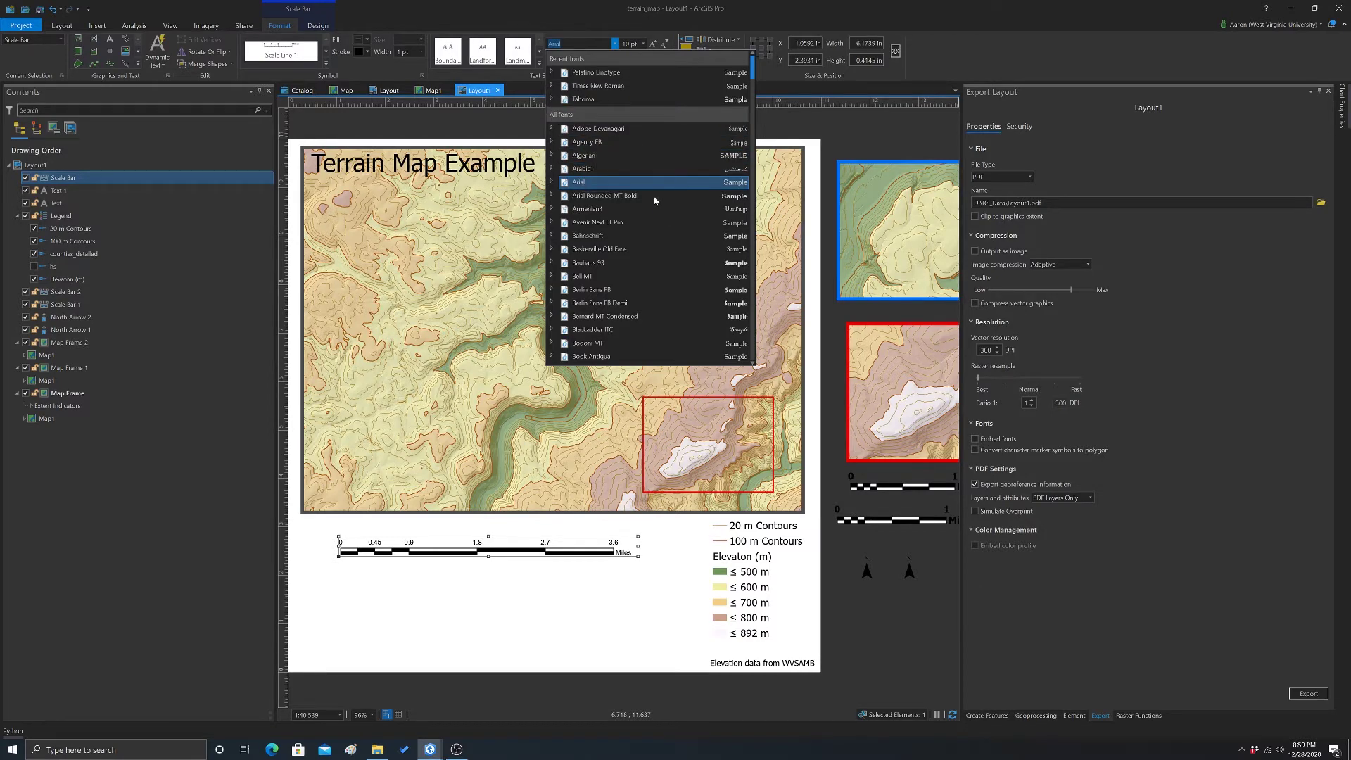
pyautogui.click(591, 99)
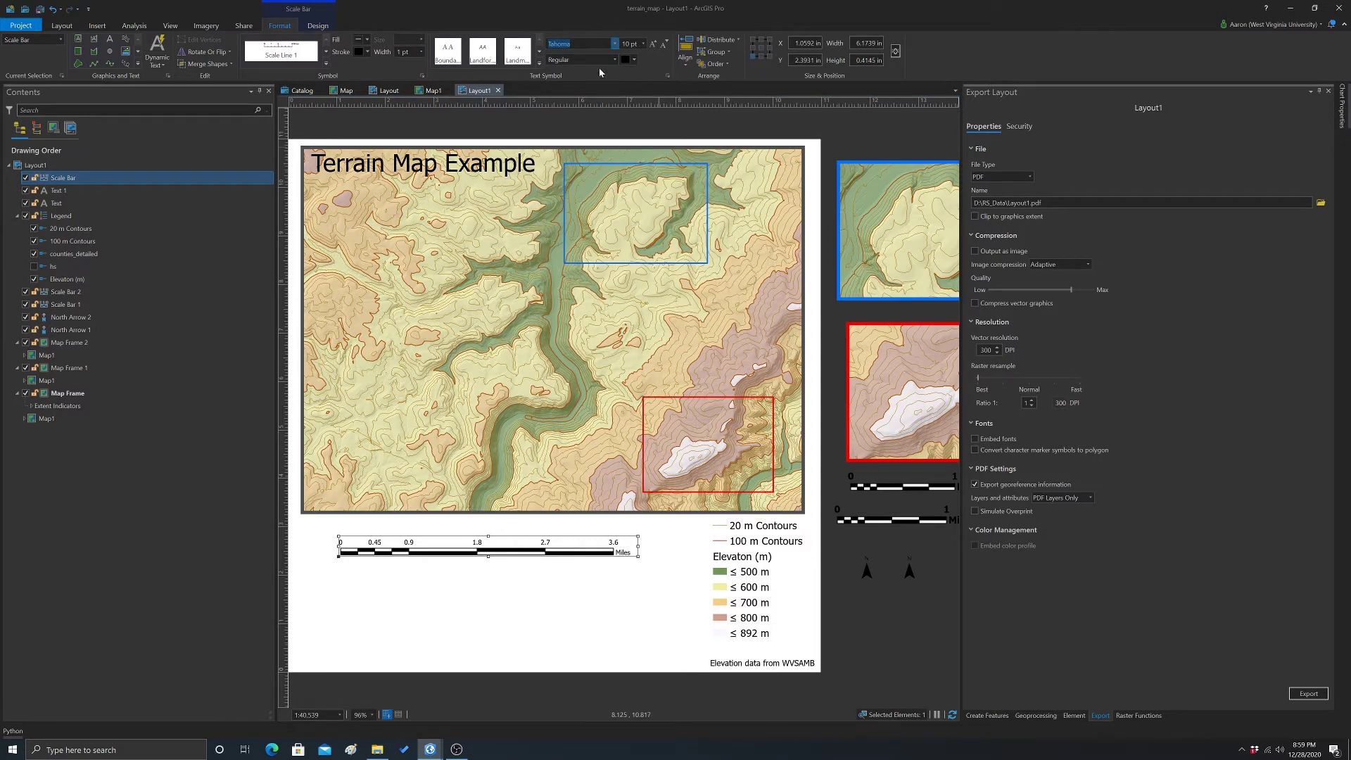
pyautogui.click(643, 44)
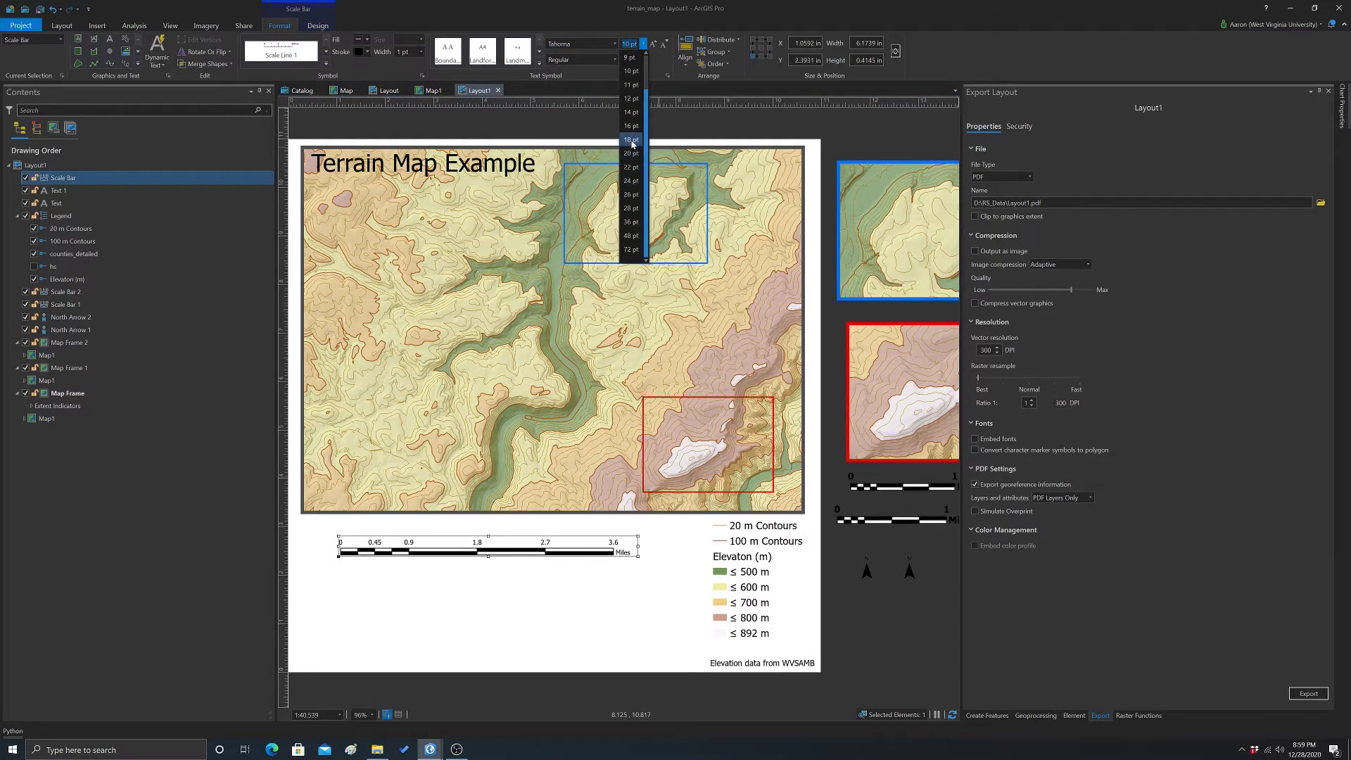
pyautogui.click(631, 112)
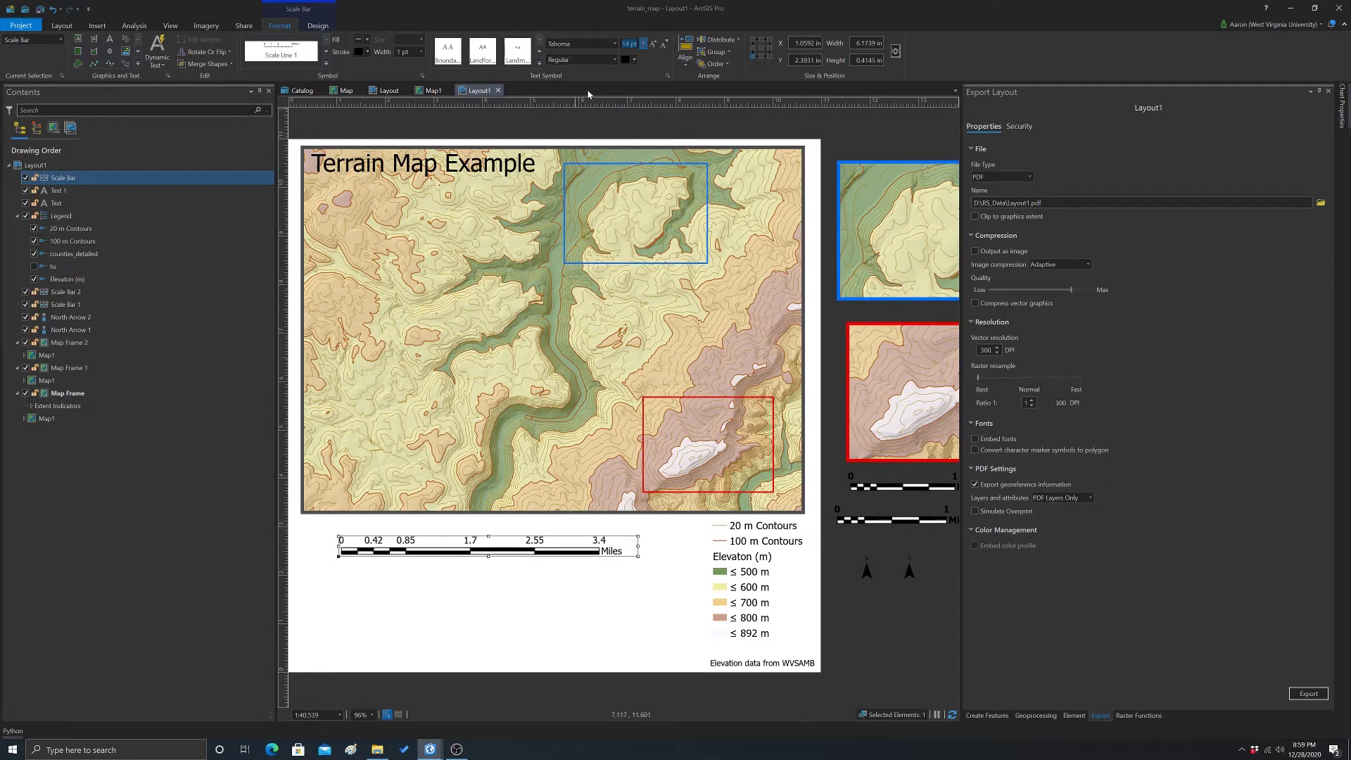
pyautogui.click(615, 61)
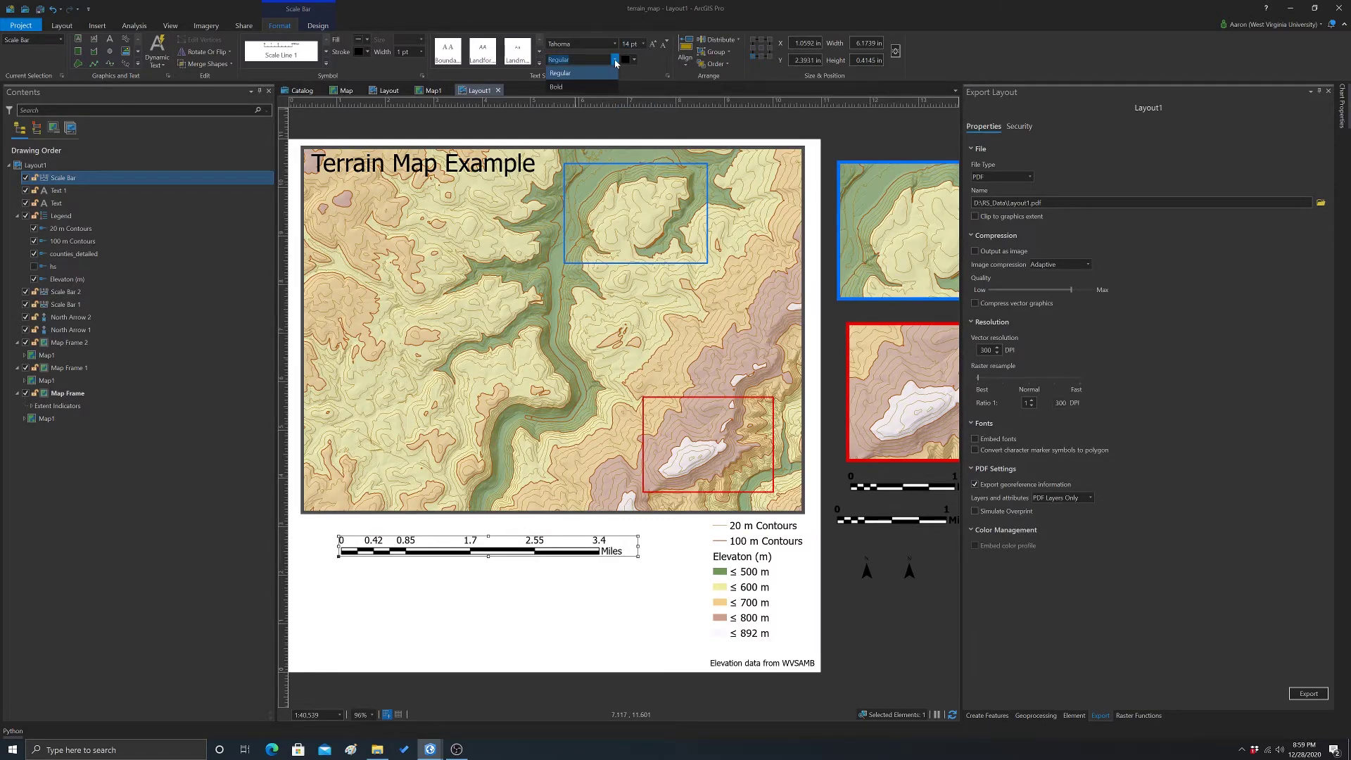
pyautogui.click(615, 60)
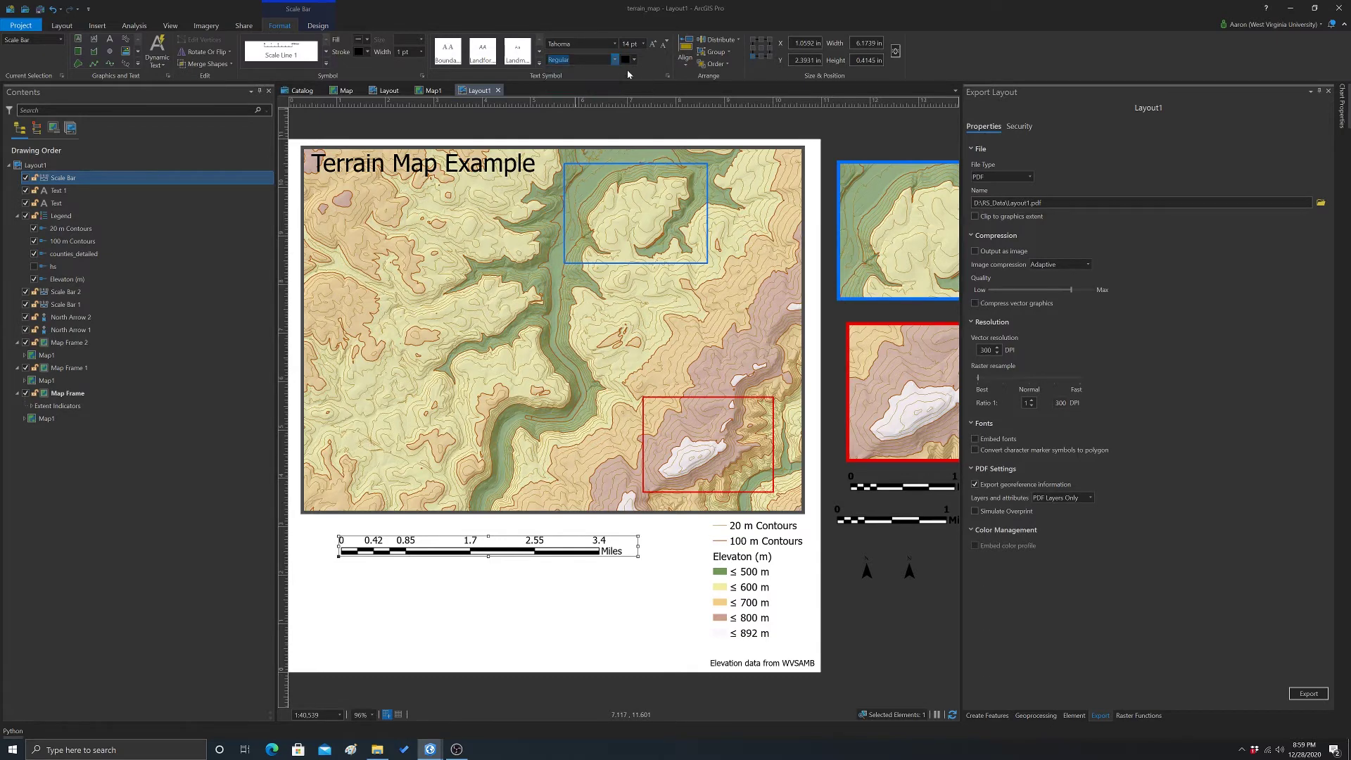
pyautogui.click(614, 61)
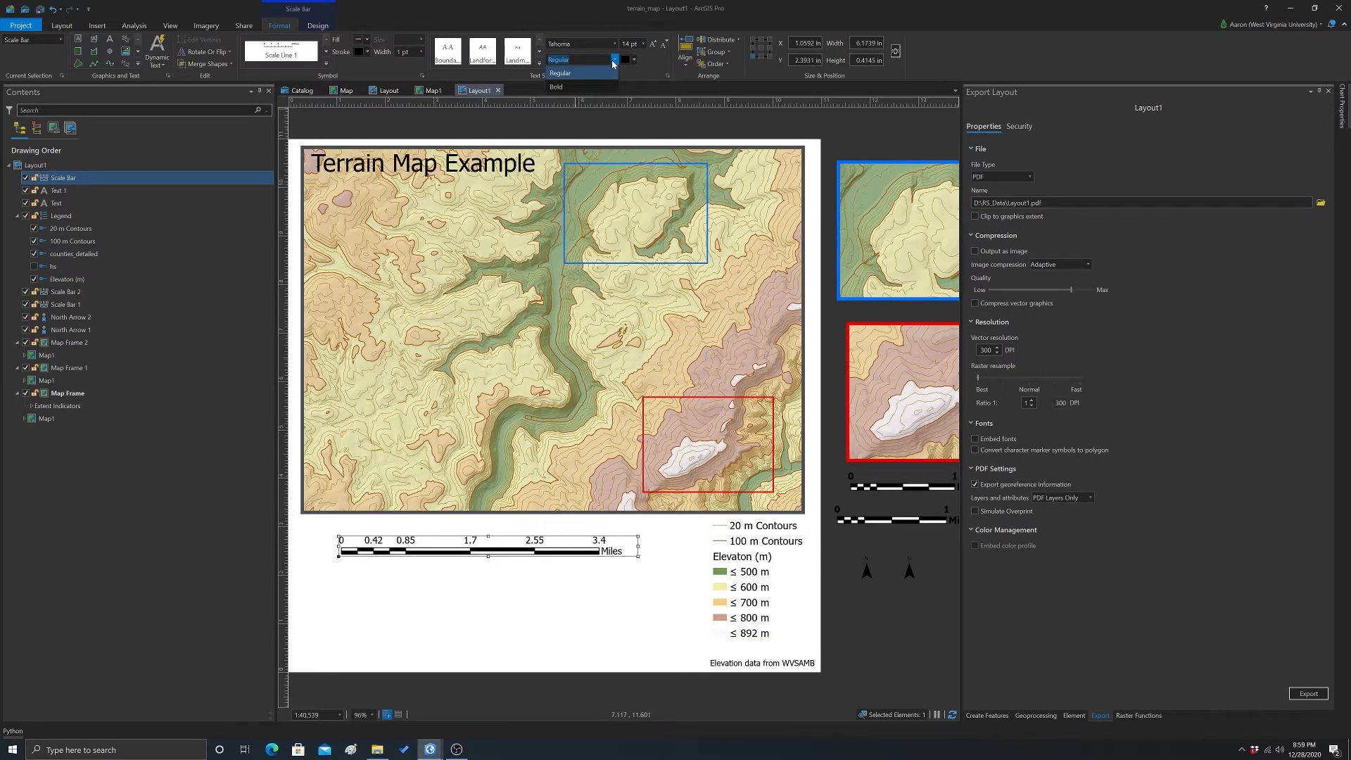
pyautogui.click(613, 62)
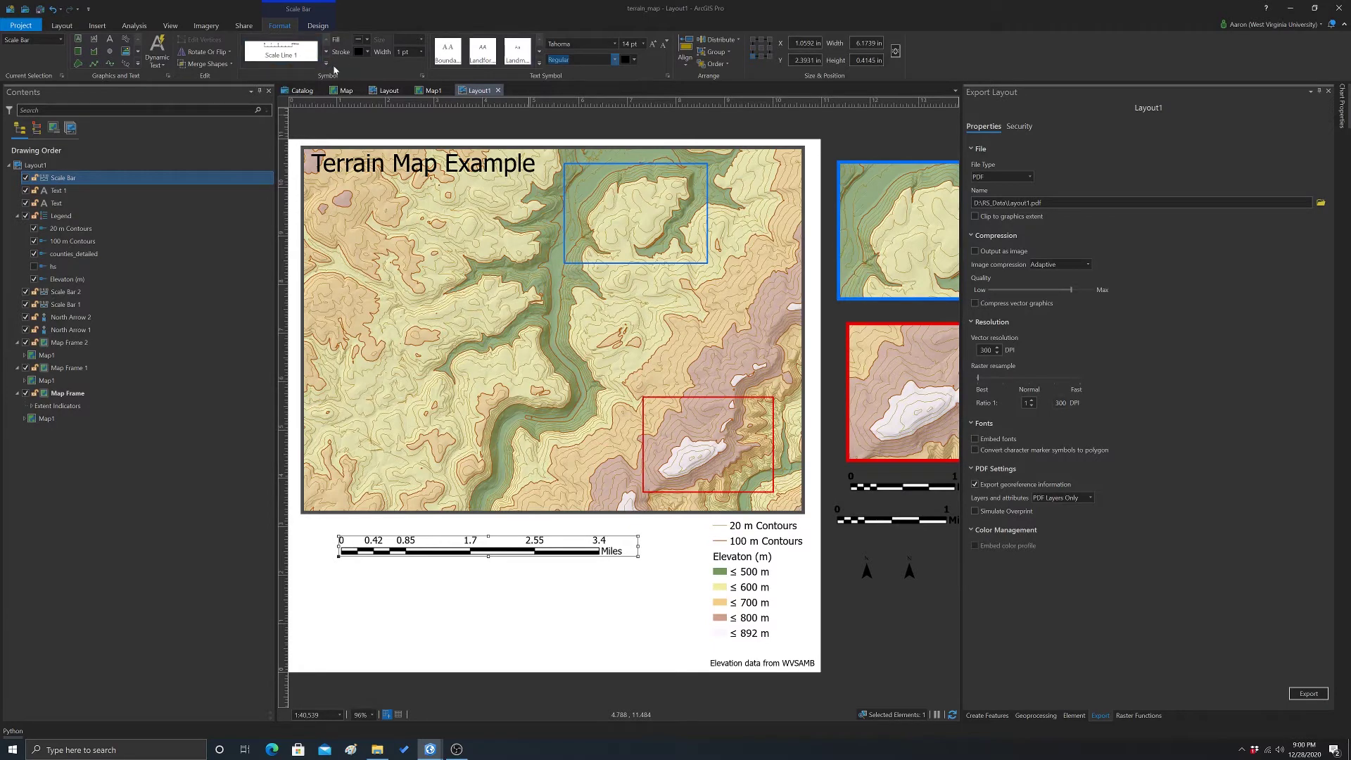
# Set the scale bar's stroke color to black
pyautogui.click(367, 53)
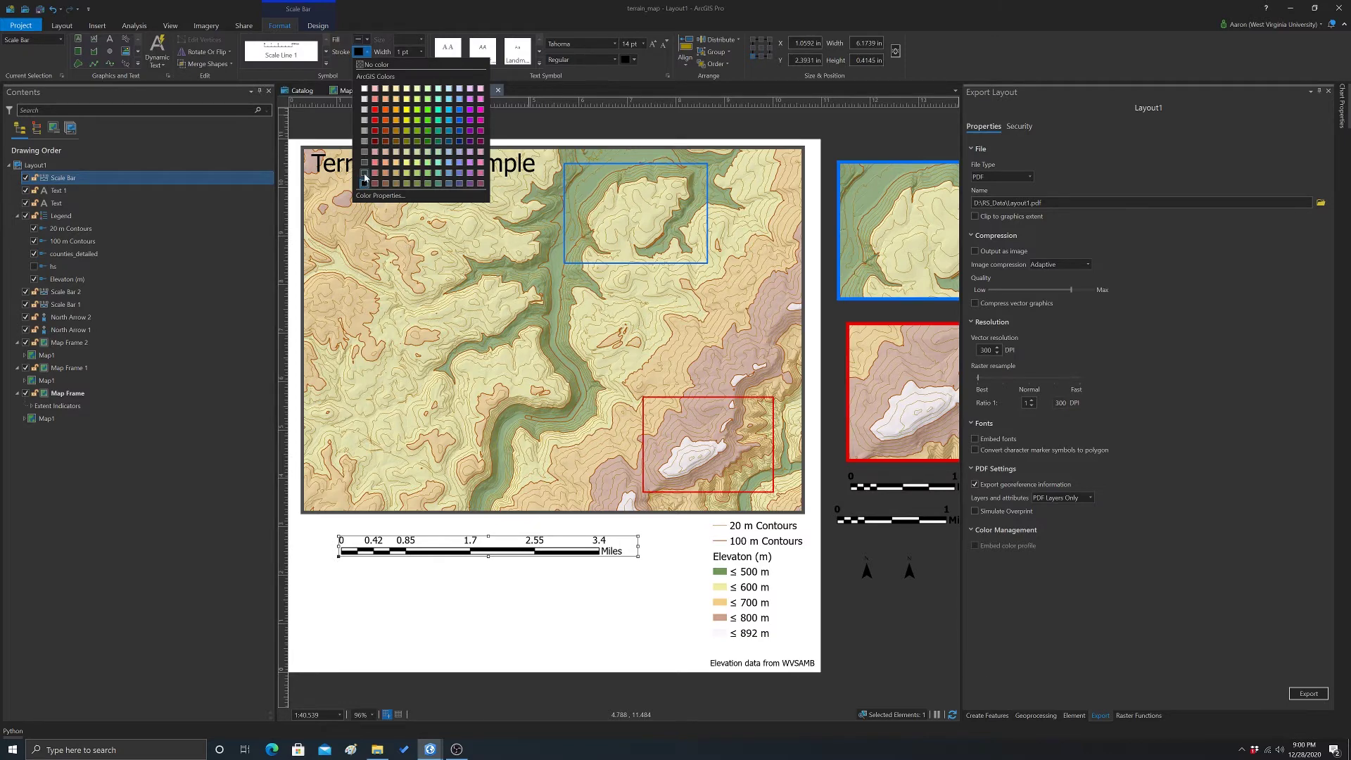
pyautogui.click(365, 182)
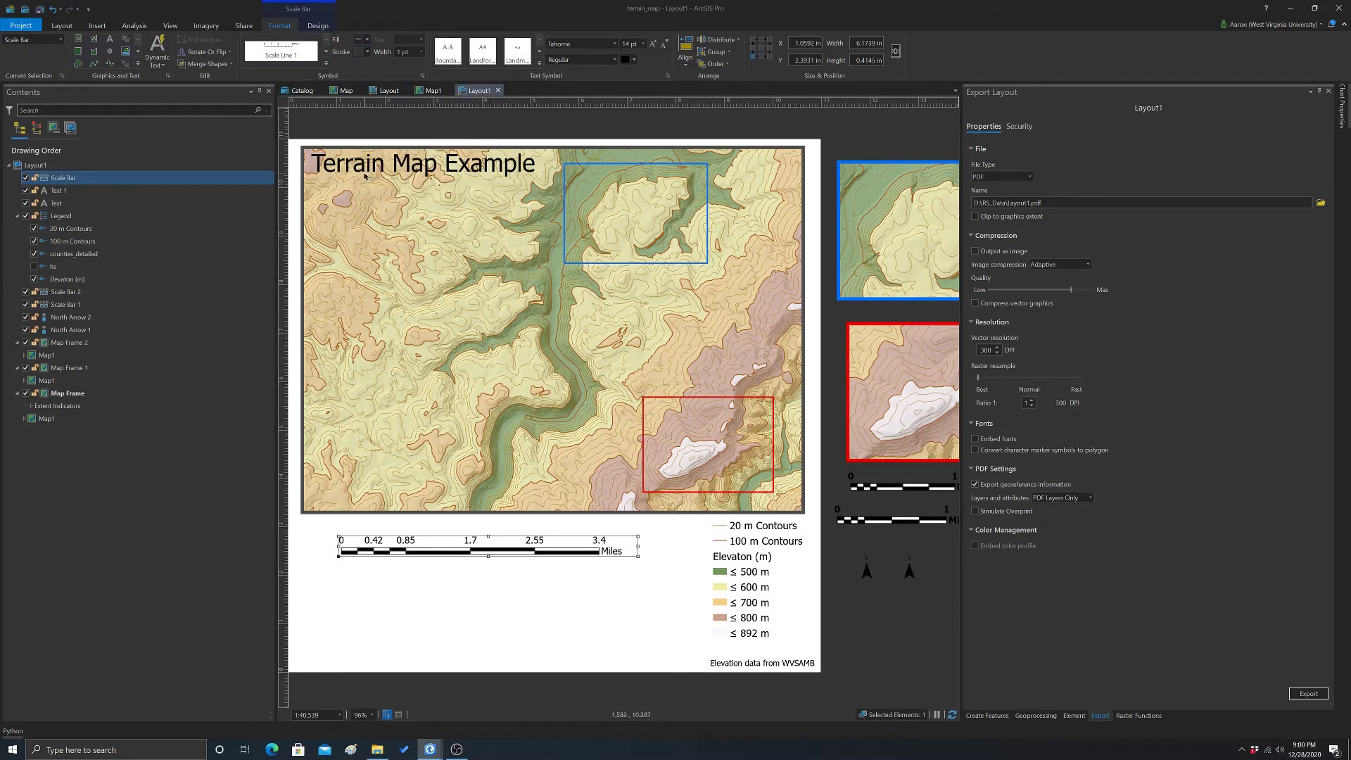
pyautogui.click(330, 545)
pyautogui.click(570, 545)
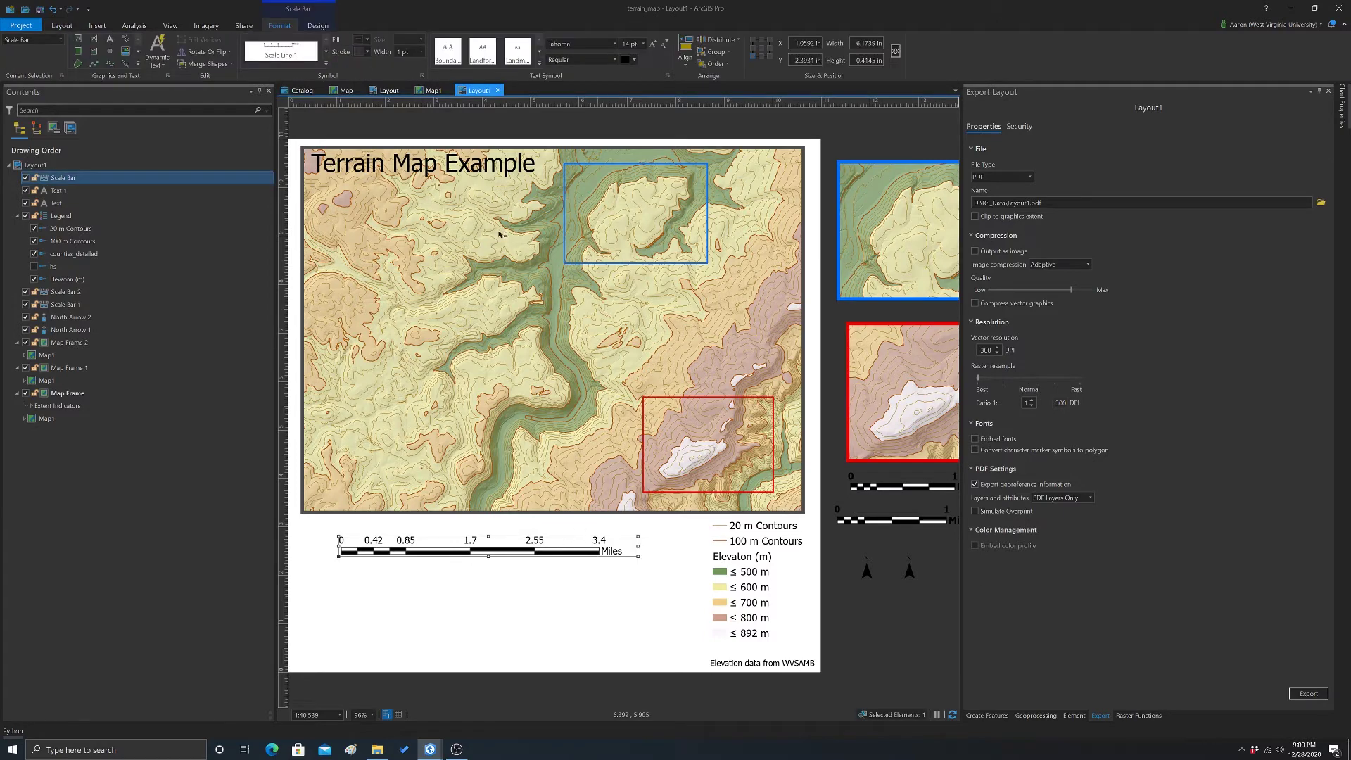
# Try a gray fill color on the scale bar
pyautogui.click(368, 41)
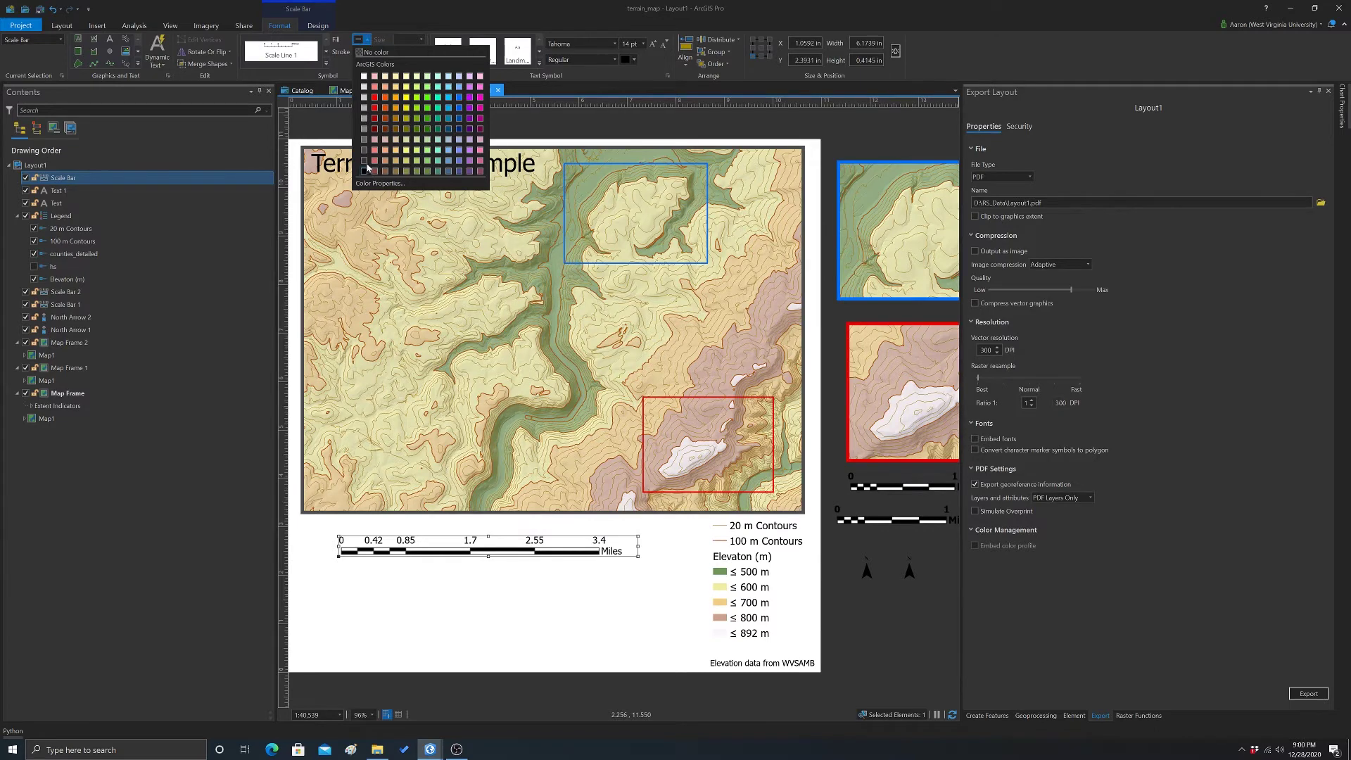
pyautogui.click(367, 130)
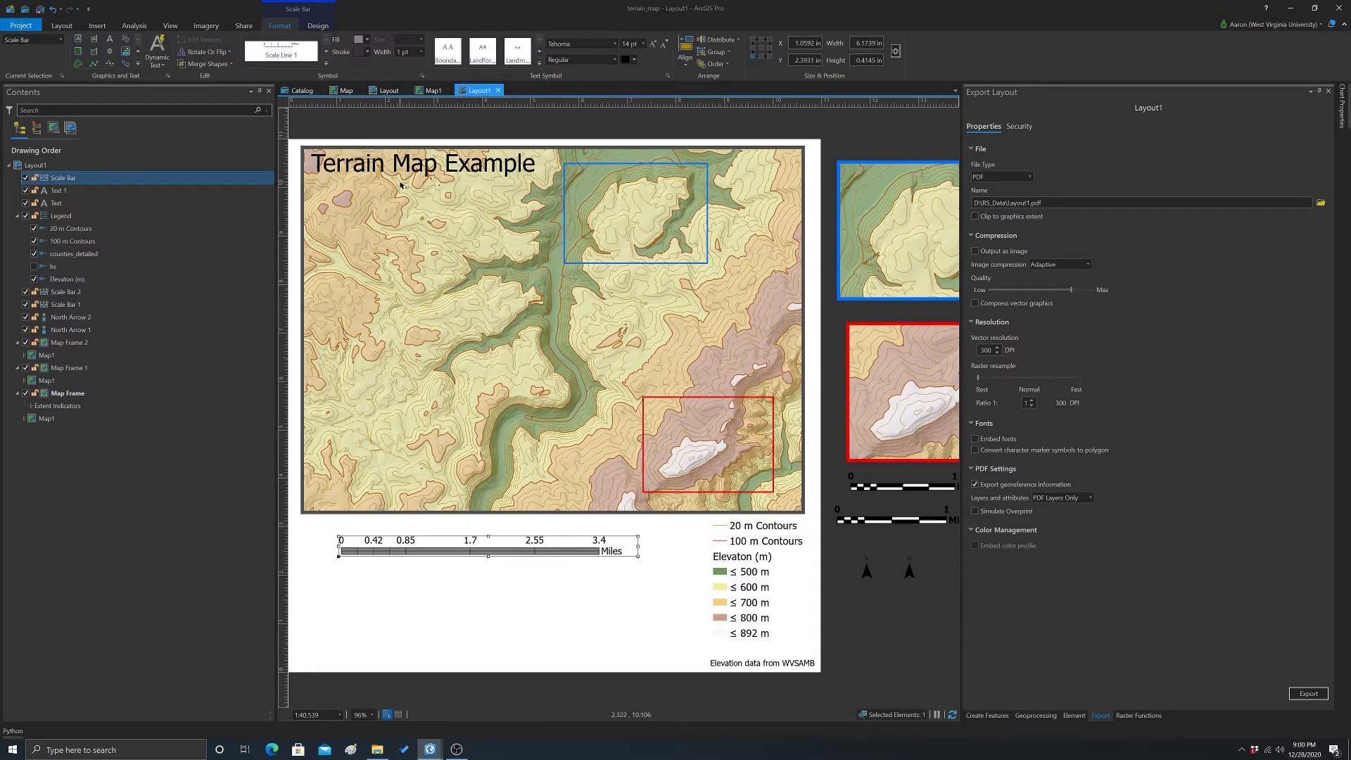
pyautogui.click(584, 605)
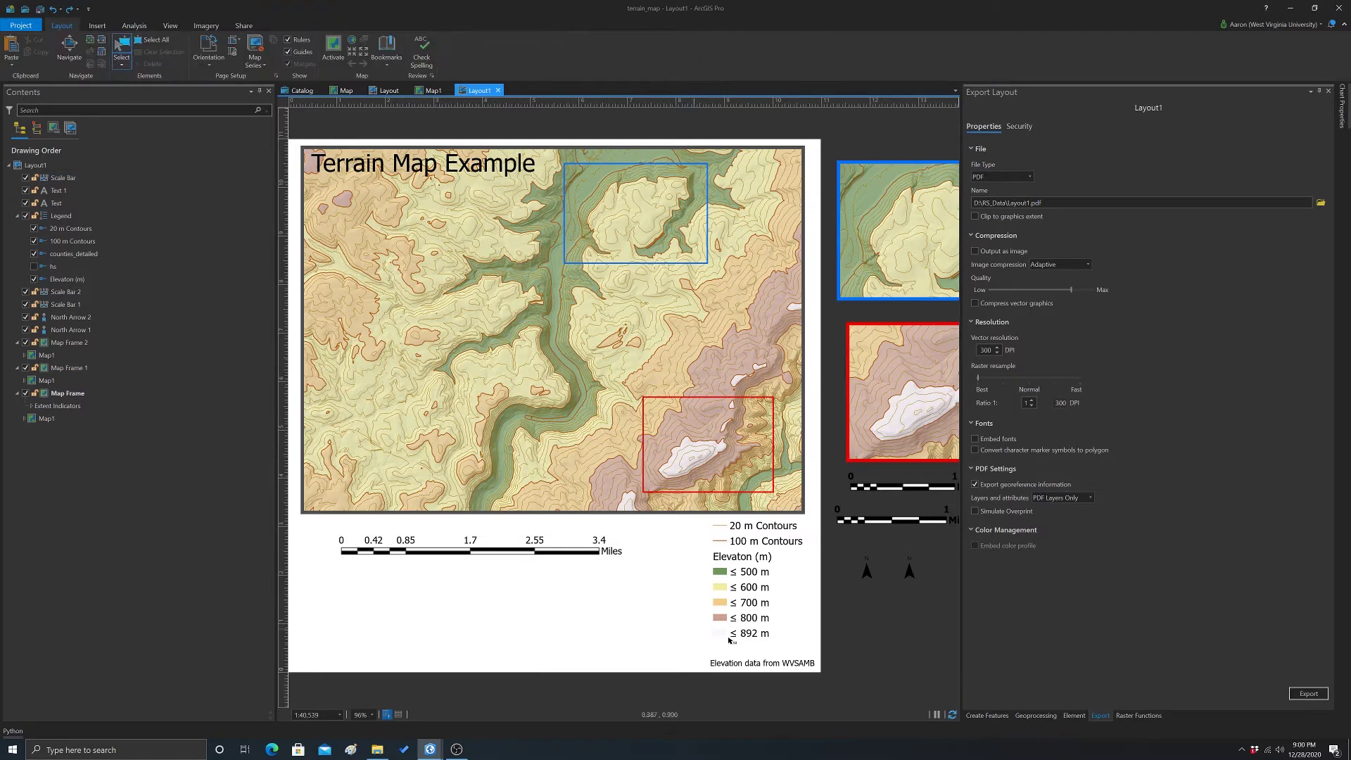
# Try a 3 pt stroke width on the main map's scale bar and return it to 1 pt
pyautogui.click(517, 547)
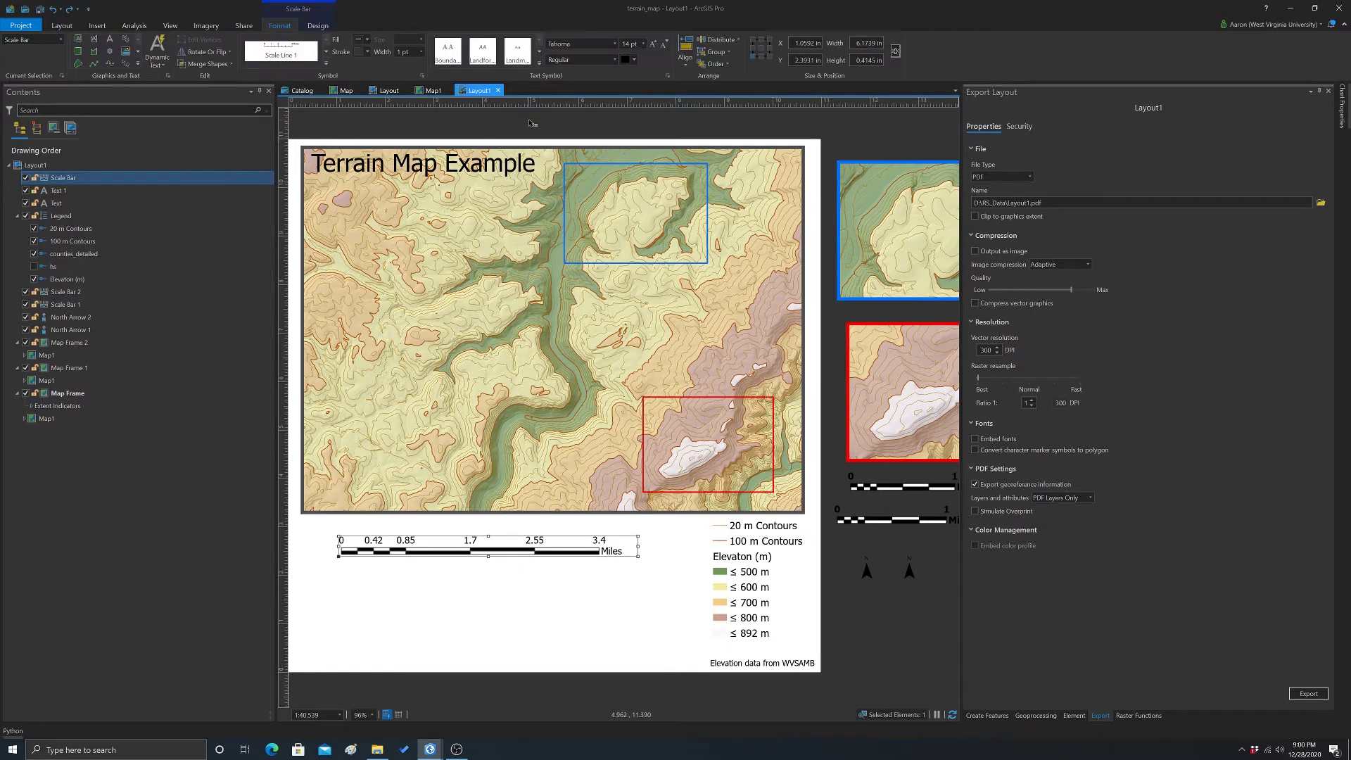
pyautogui.click(420, 52)
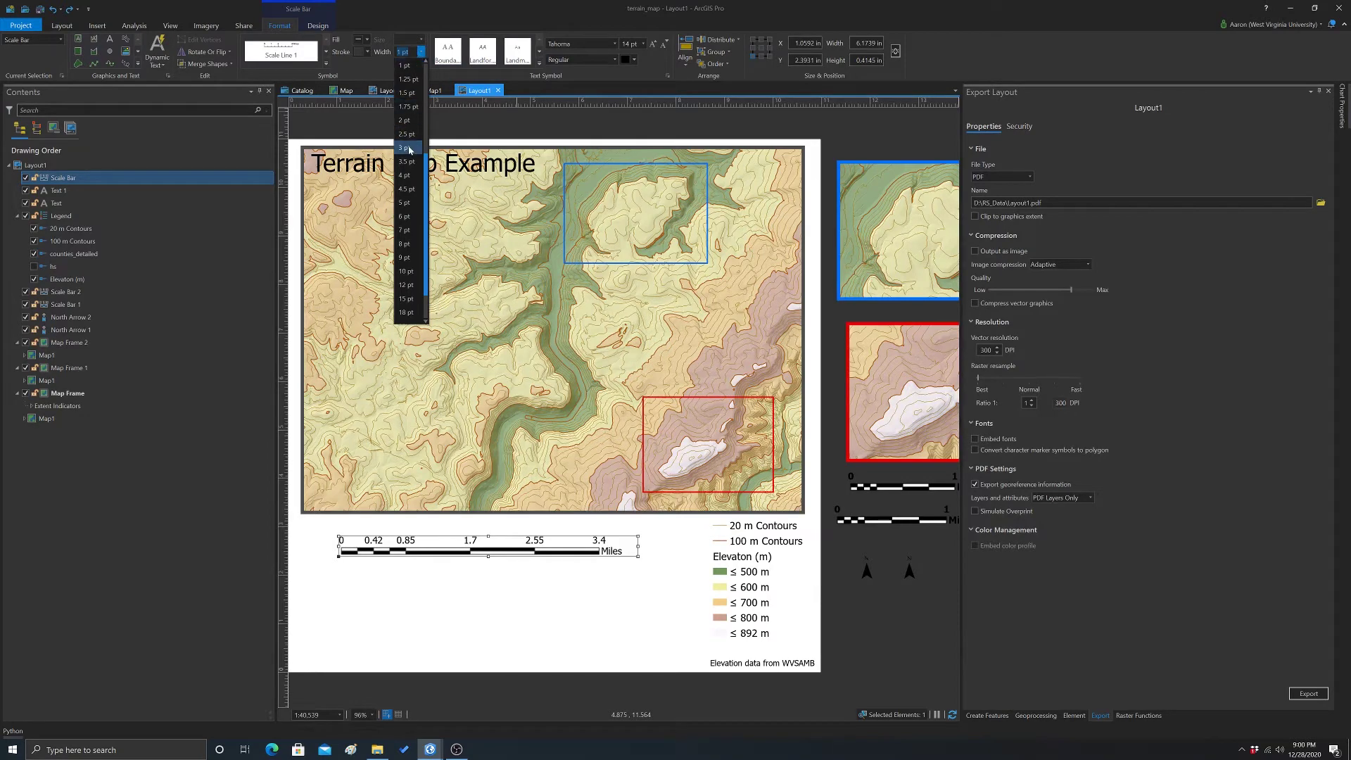
pyautogui.click(409, 148)
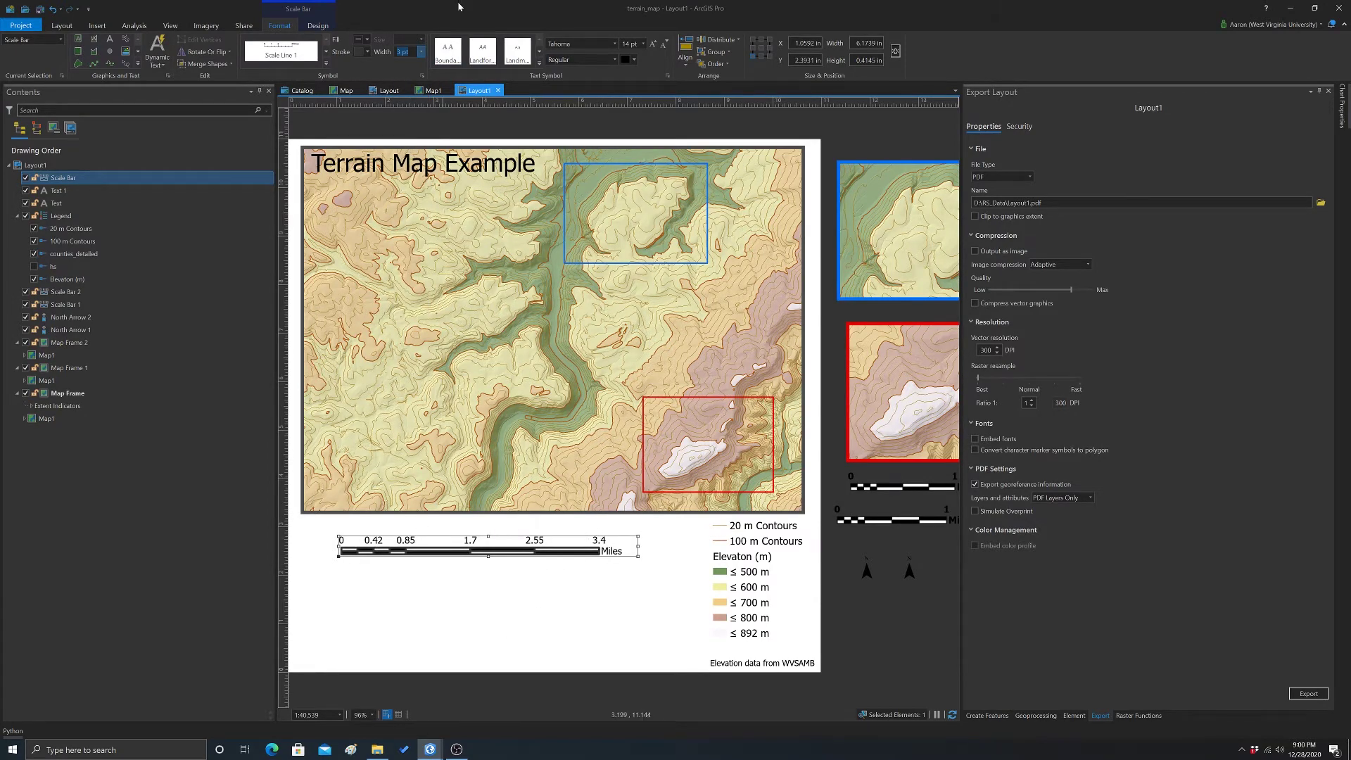
pyautogui.click(421, 52)
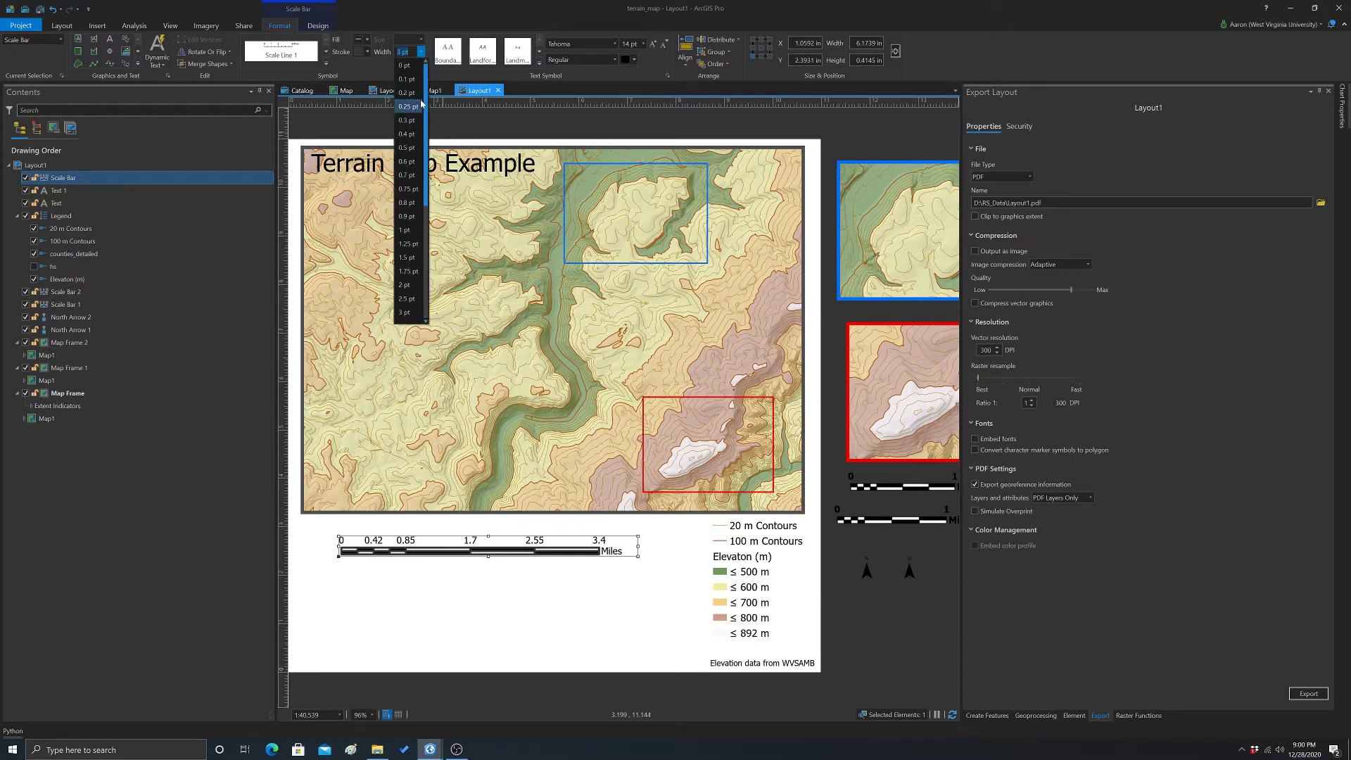
pyautogui.click(410, 231)
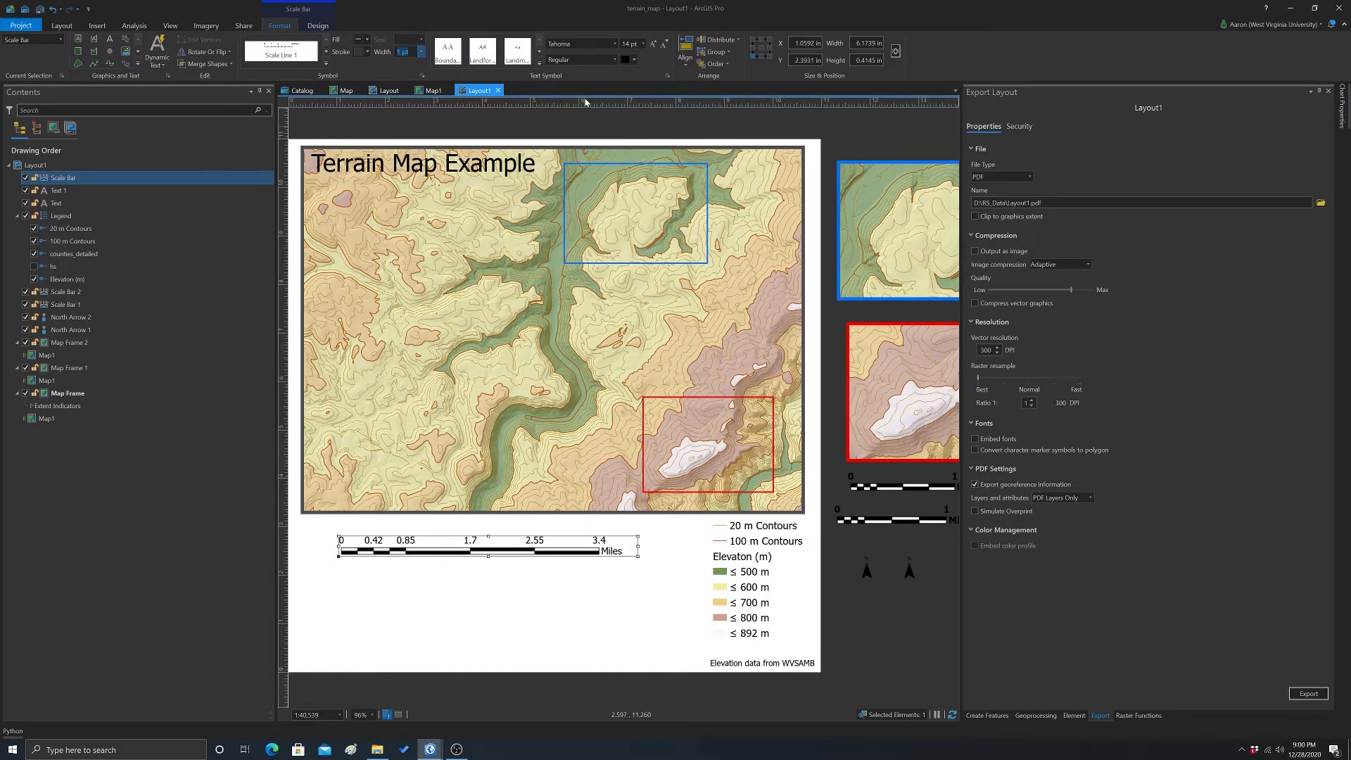
pyautogui.click(675, 561)
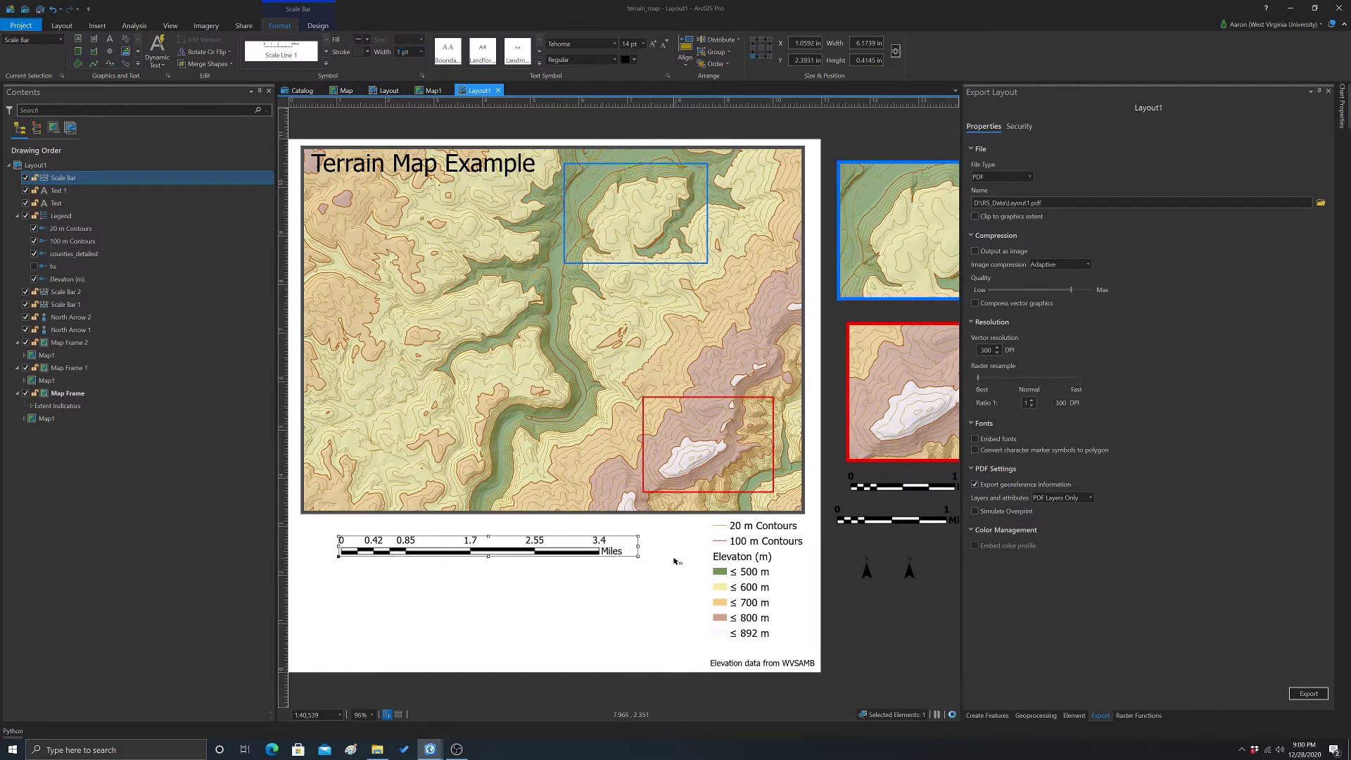
# Change the scale bar's units to Kilometers in its design options
pyautogui.click(507, 543)
pyautogui.click(320, 27)
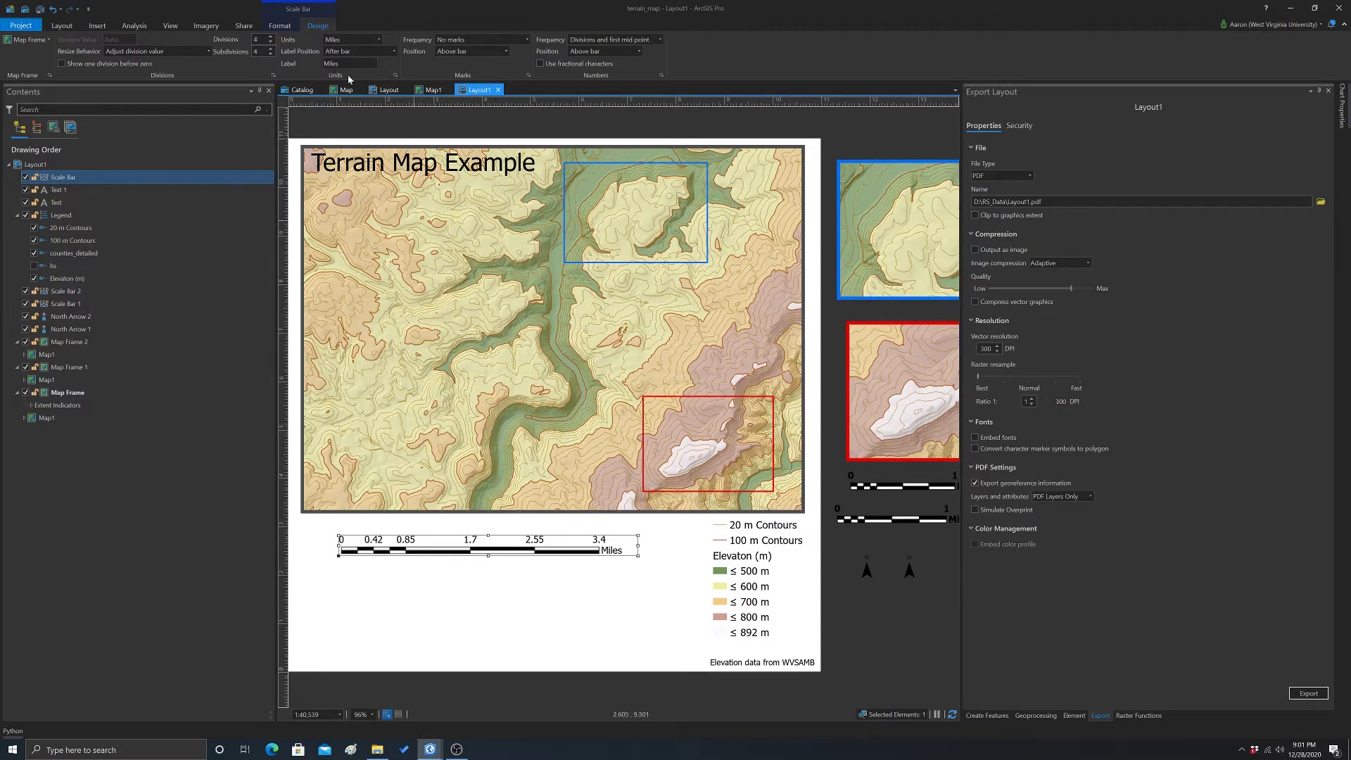
pyautogui.click(379, 40)
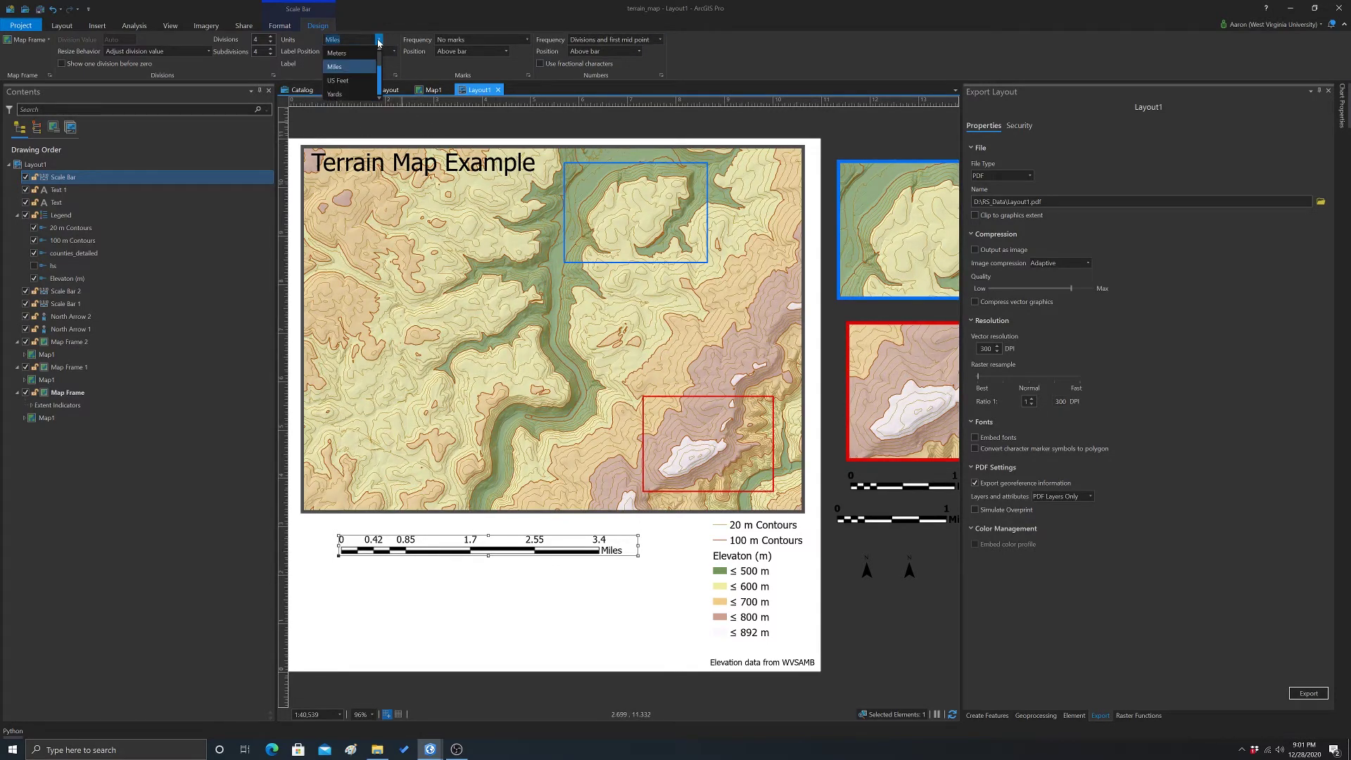
pyautogui.scroll(2, 371, 67)
pyautogui.click(354, 69)
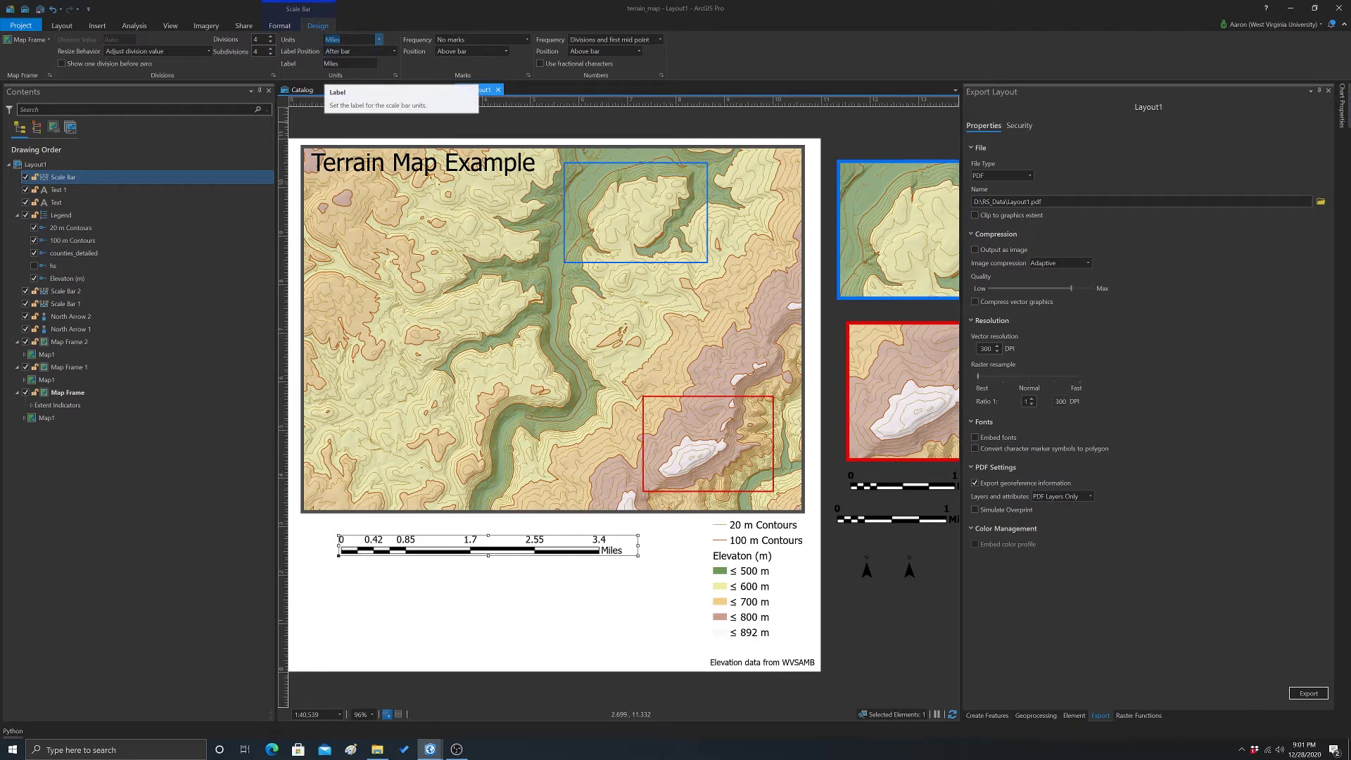
pyautogui.click(379, 39)
pyautogui.click(349, 68)
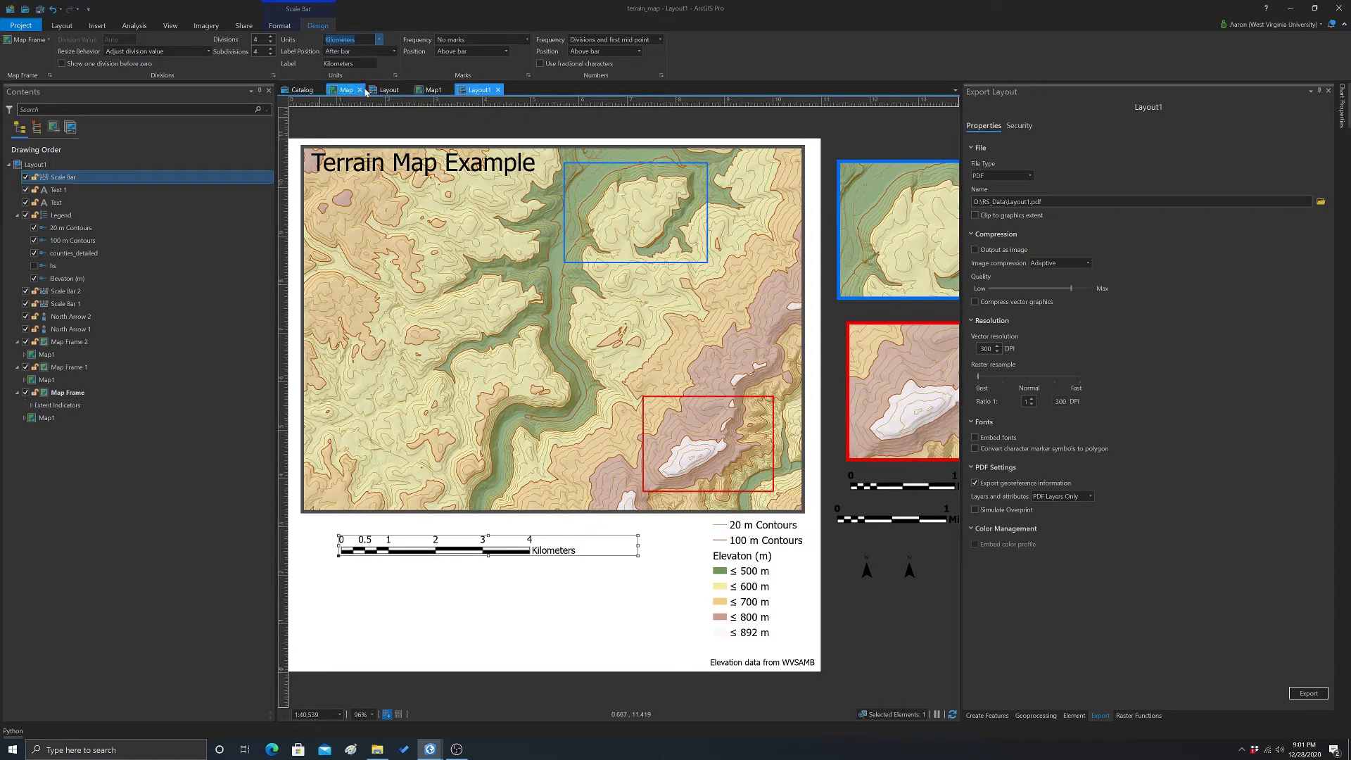
# Shorten the scale bar's units label to km
pyautogui.press('Tab')
pyautogui.press('BackSpace')
pyautogui.write('km')
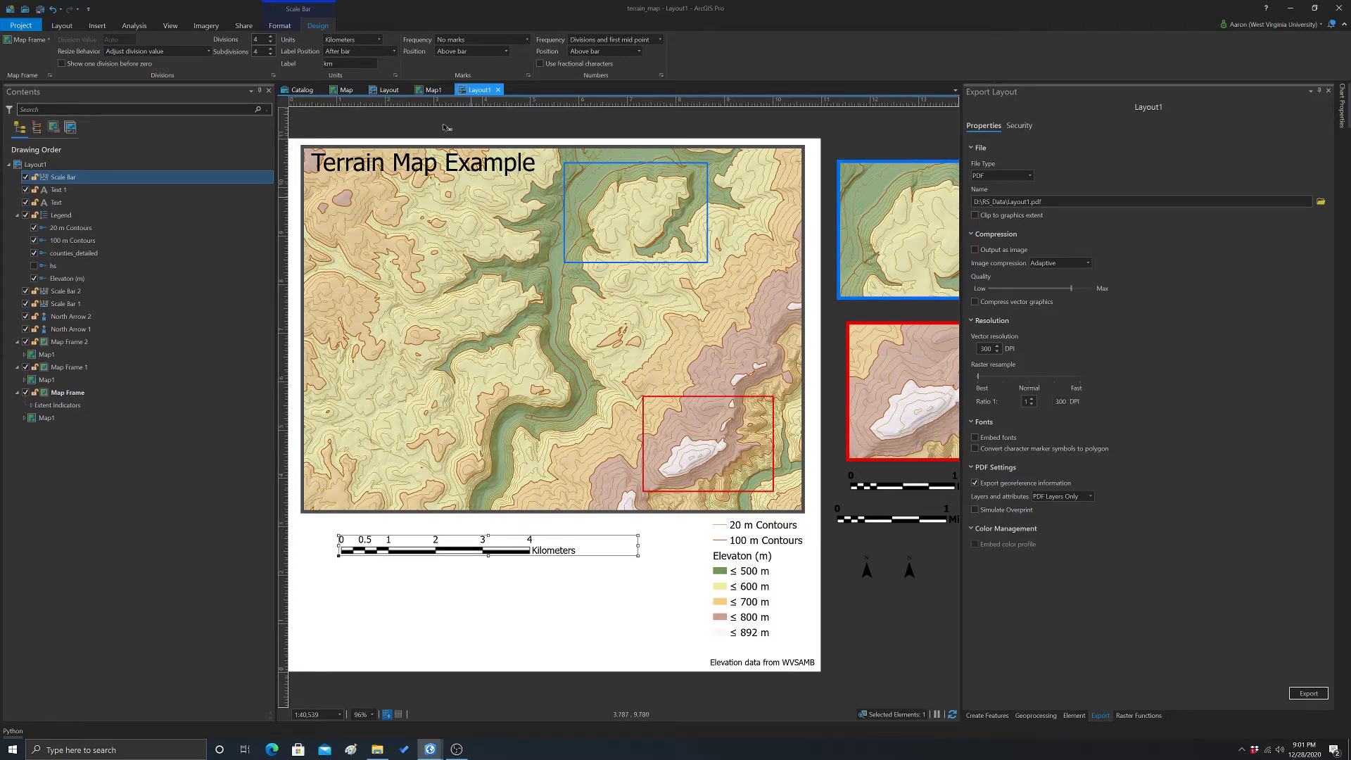
# Try the Below center, Above right, and Before and after bar positions for the scale bar's units label
pyautogui.click(377, 51)
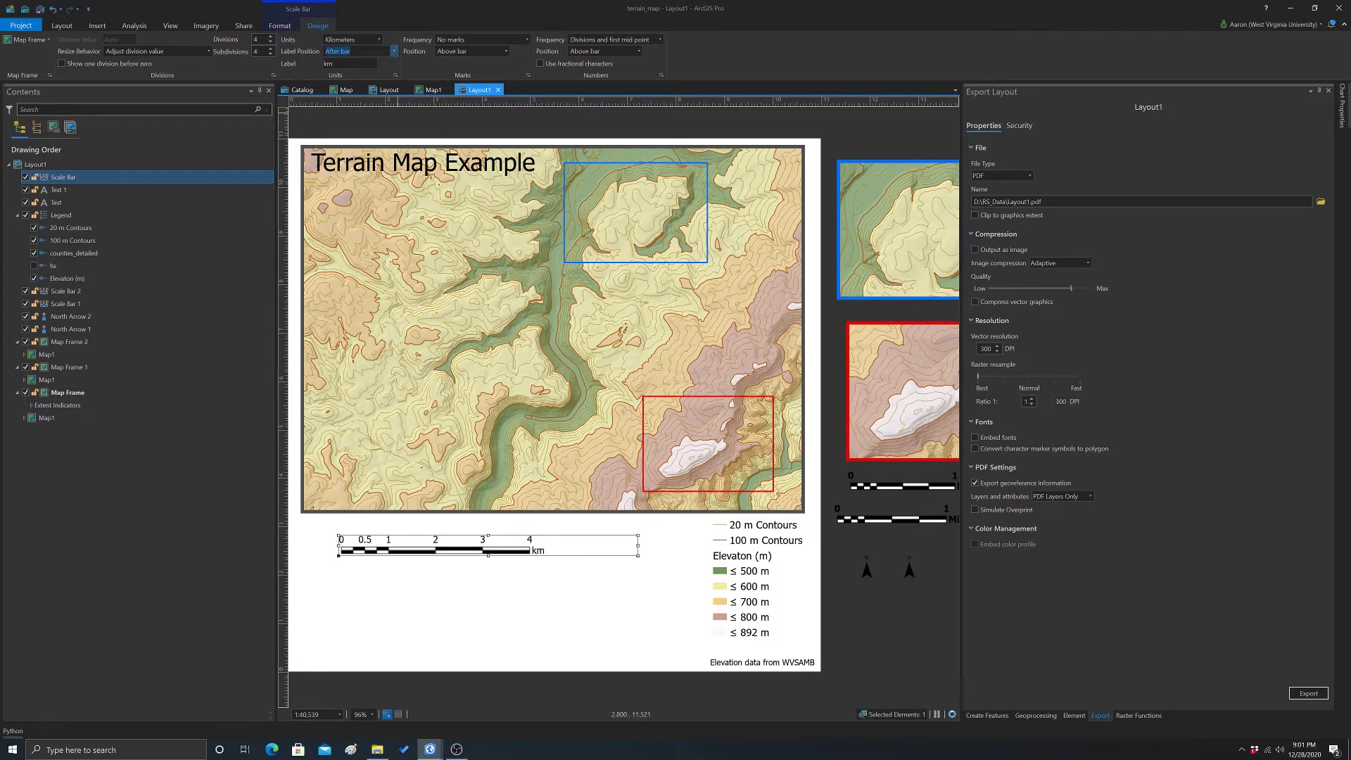
pyautogui.click(395, 51)
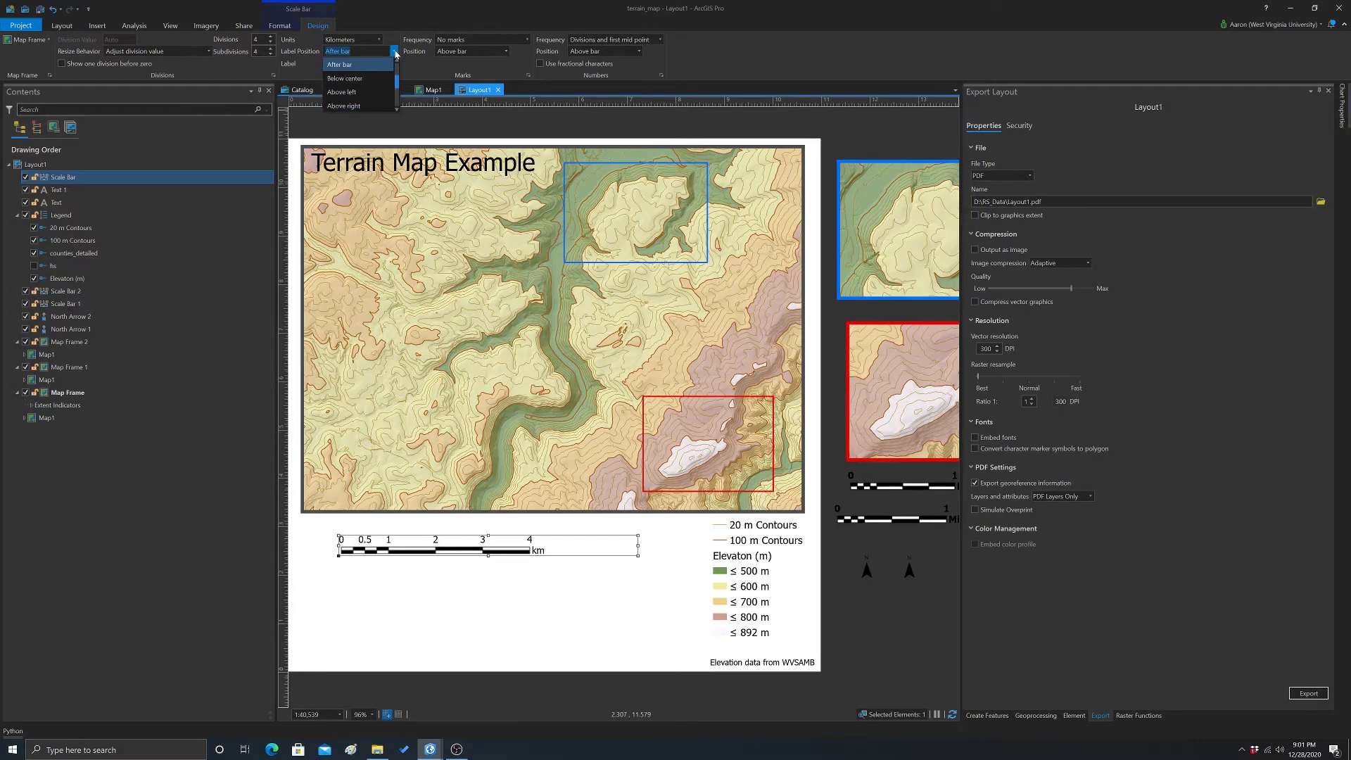
pyautogui.click(357, 79)
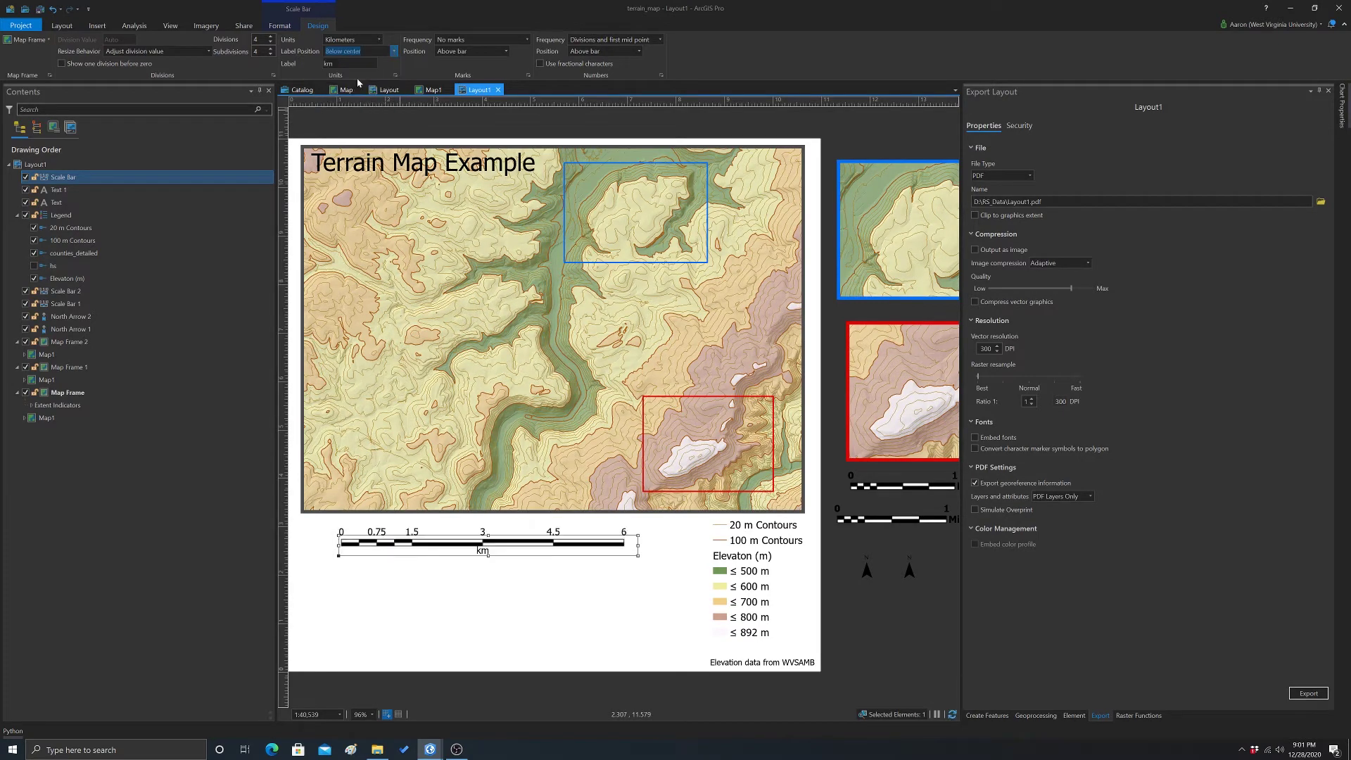
pyautogui.click(395, 51)
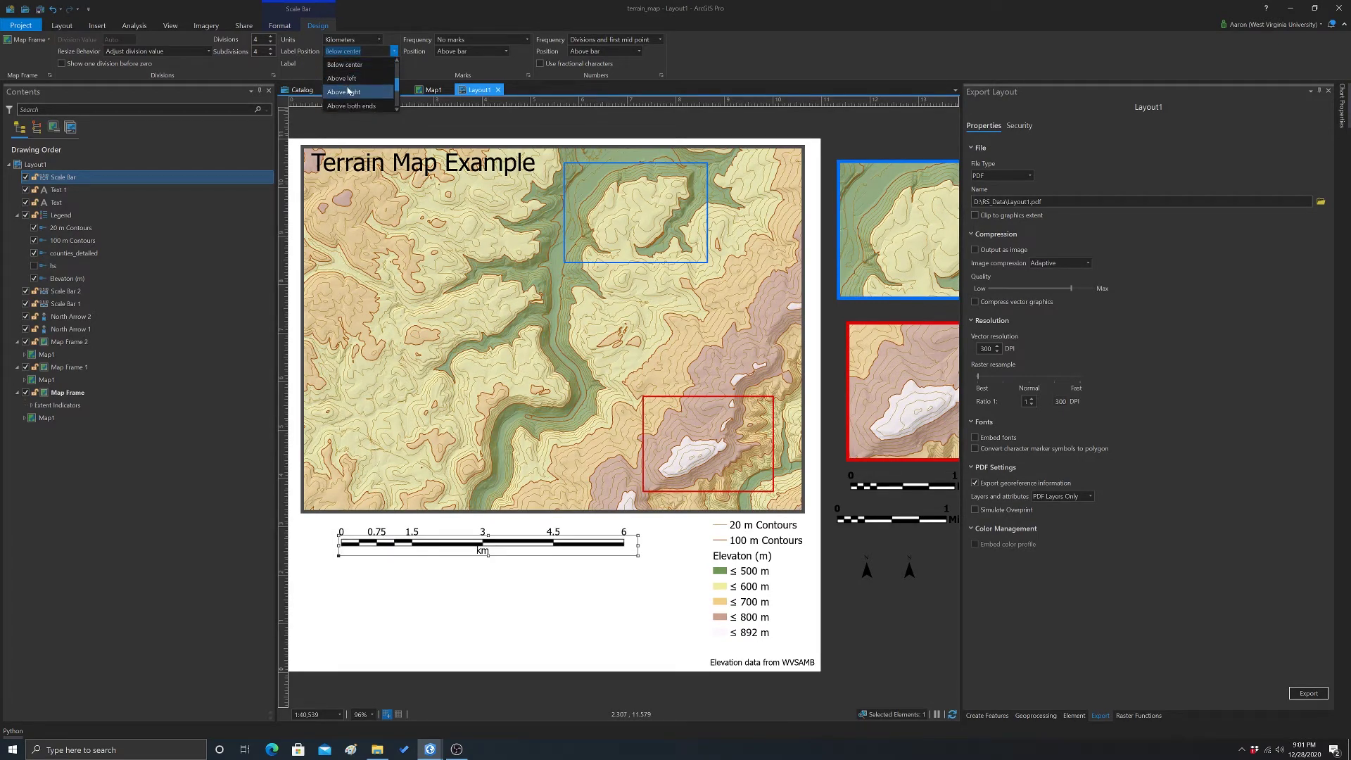
pyautogui.click(352, 103)
pyautogui.click(395, 51)
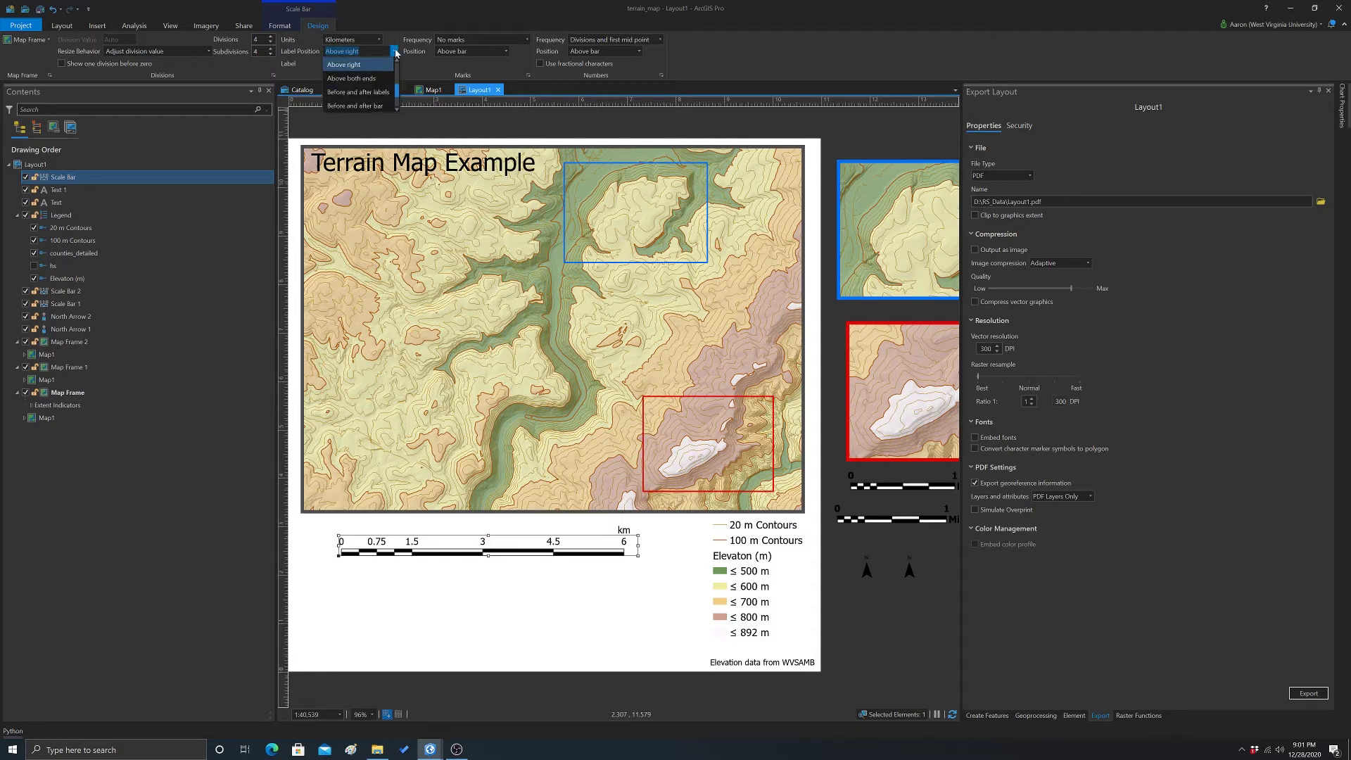
pyautogui.click(355, 107)
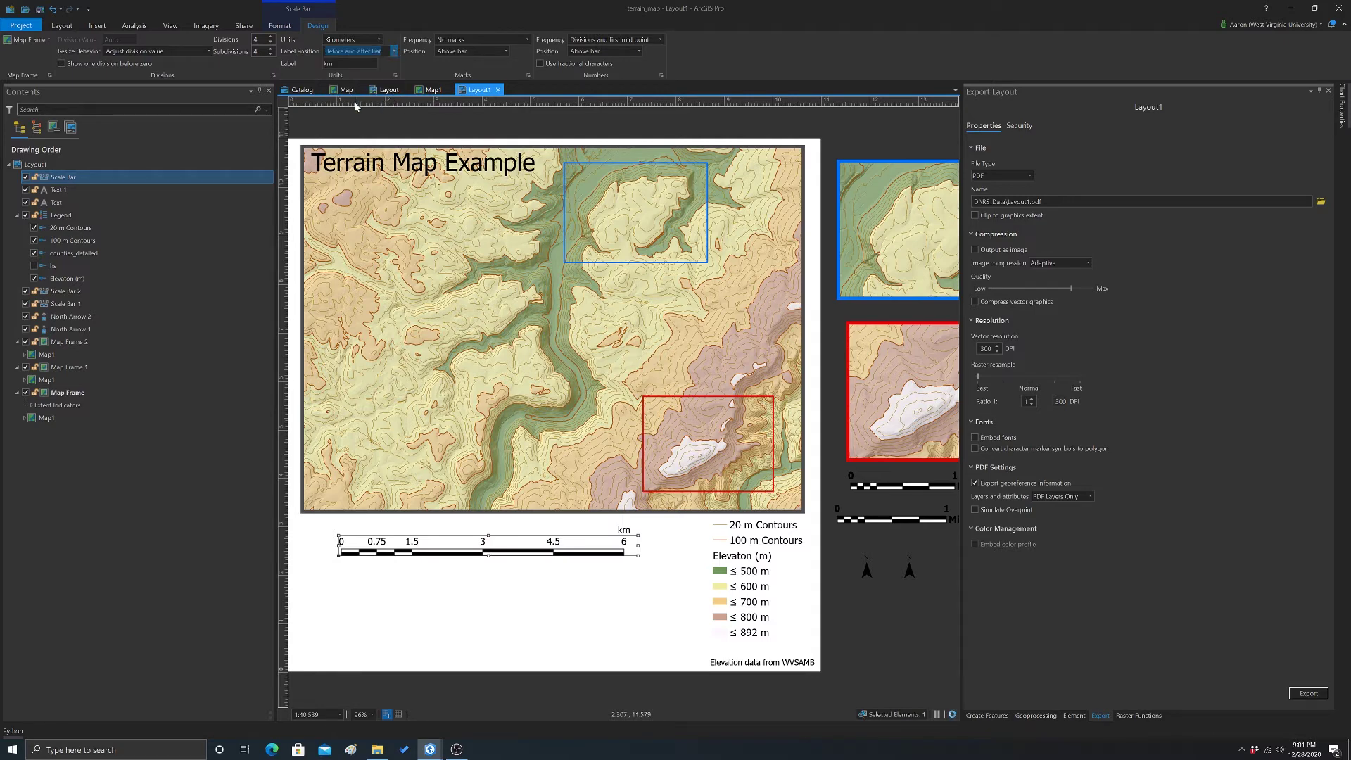
# Review the remaining label positions and set the scale bar's units label to Below center
pyautogui.click(395, 52)
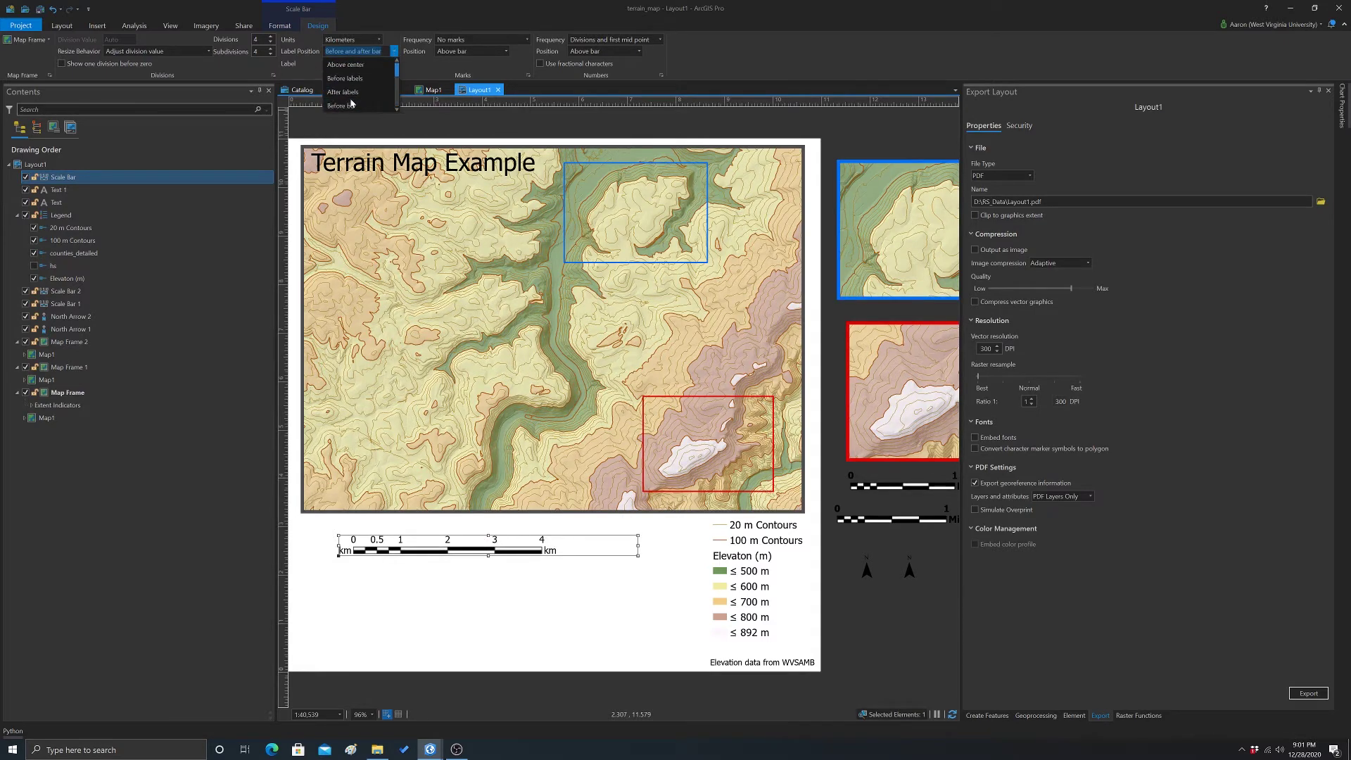
pyautogui.scroll(-3, 373, 93)
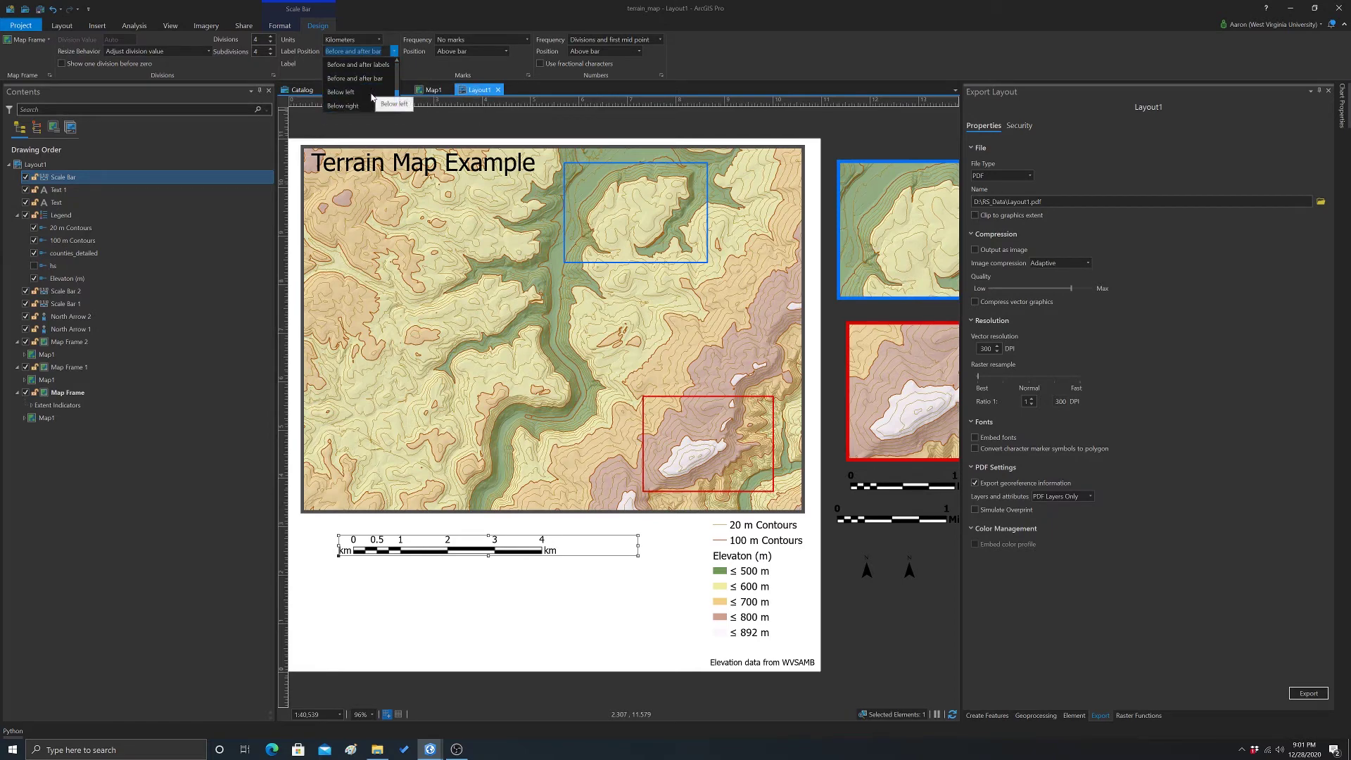
pyautogui.scroll(3, 372, 91)
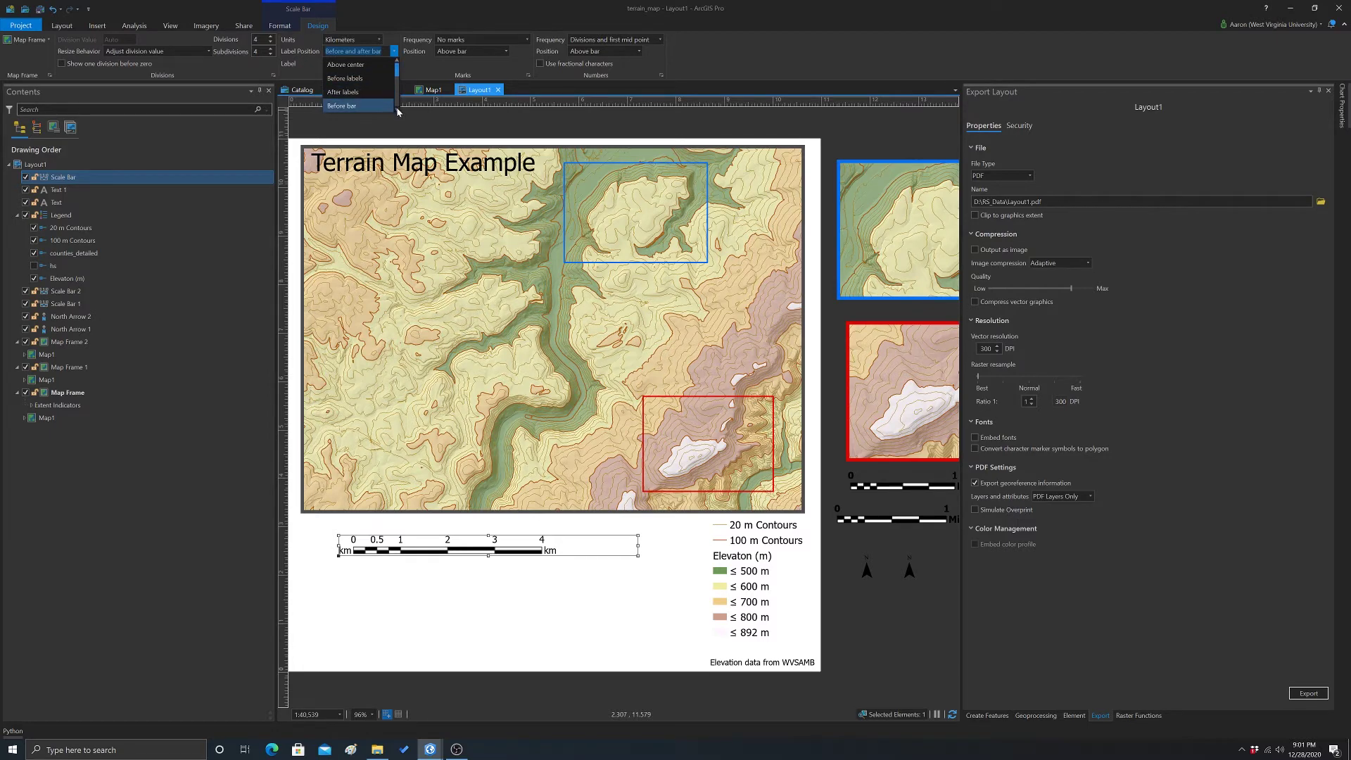
pyautogui.scroll(-3, 380, 95)
pyautogui.click(369, 97)
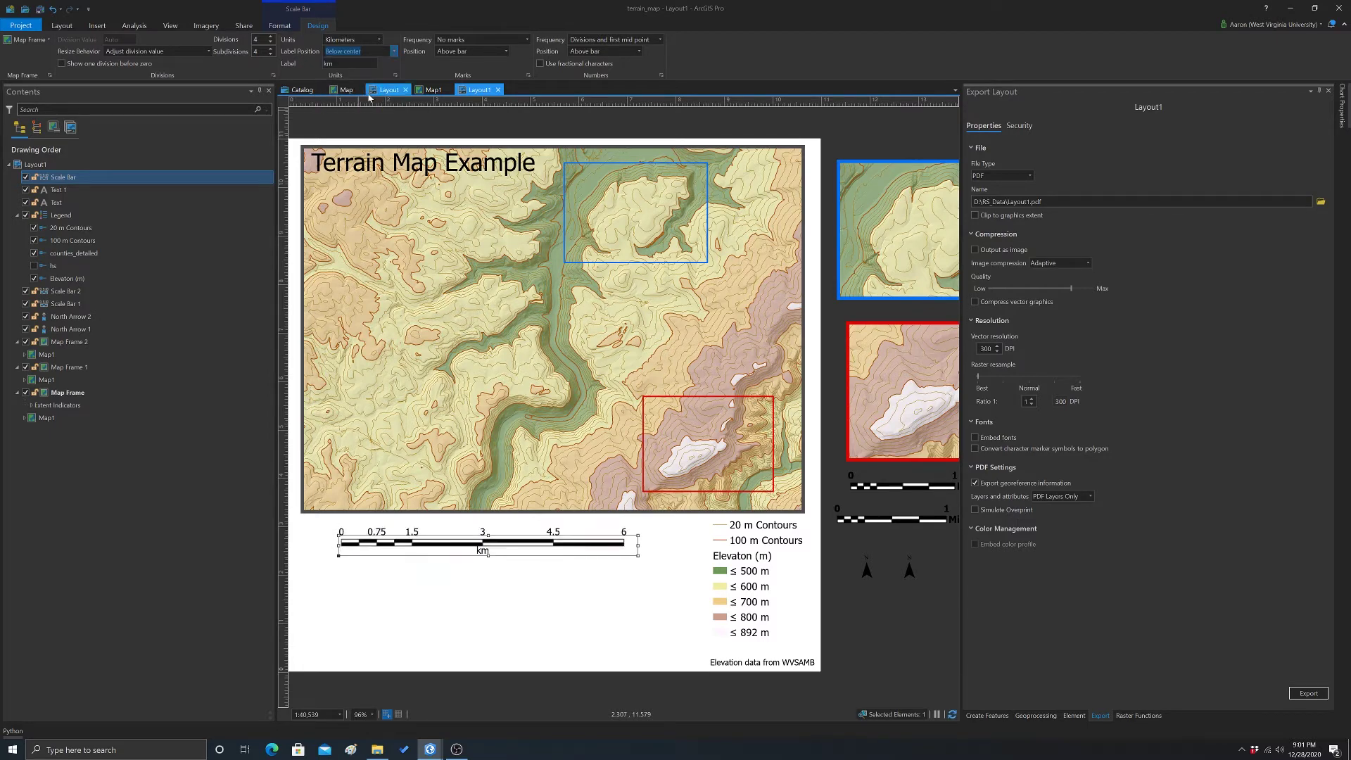
pyautogui.click(472, 558)
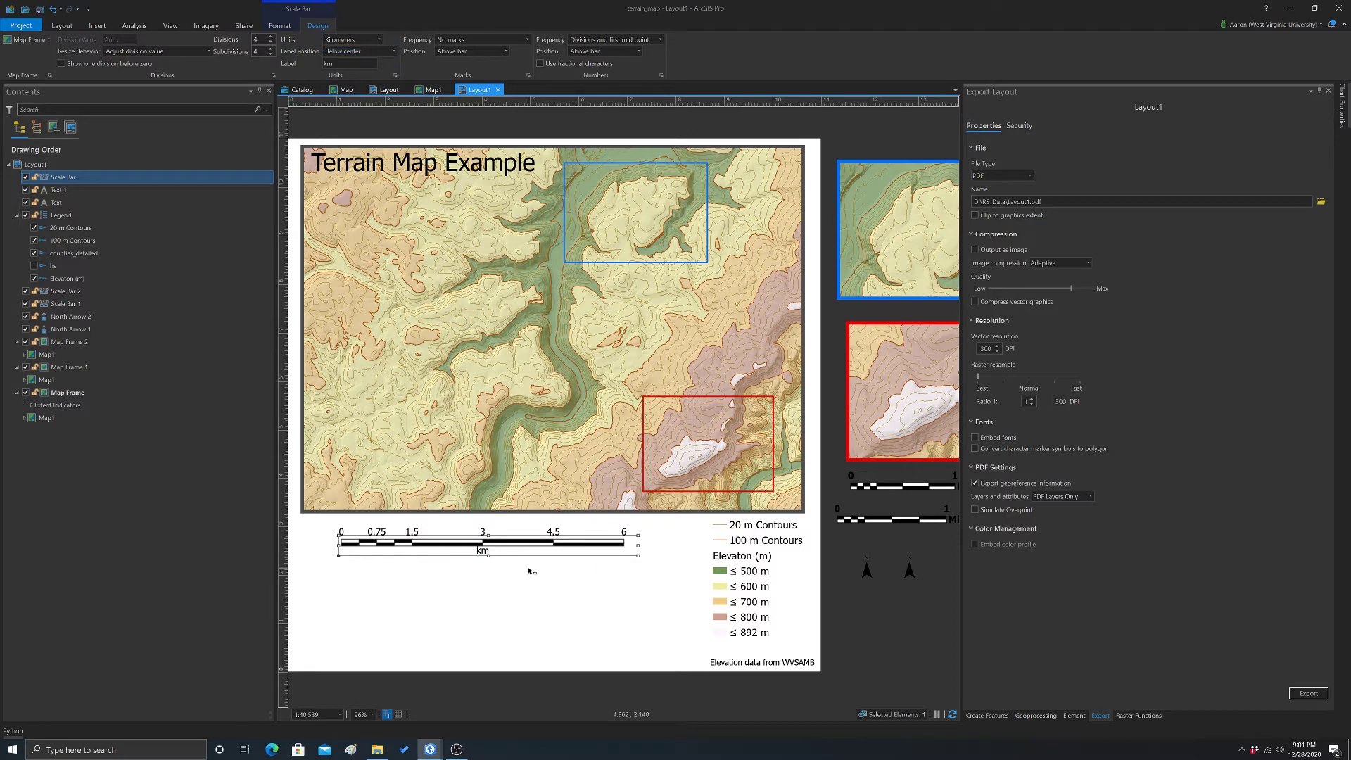
# Set the scale bar's number frequency to Divisions so the first midpoint is not labelled
pyautogui.click(475, 552)
pyautogui.click(660, 41)
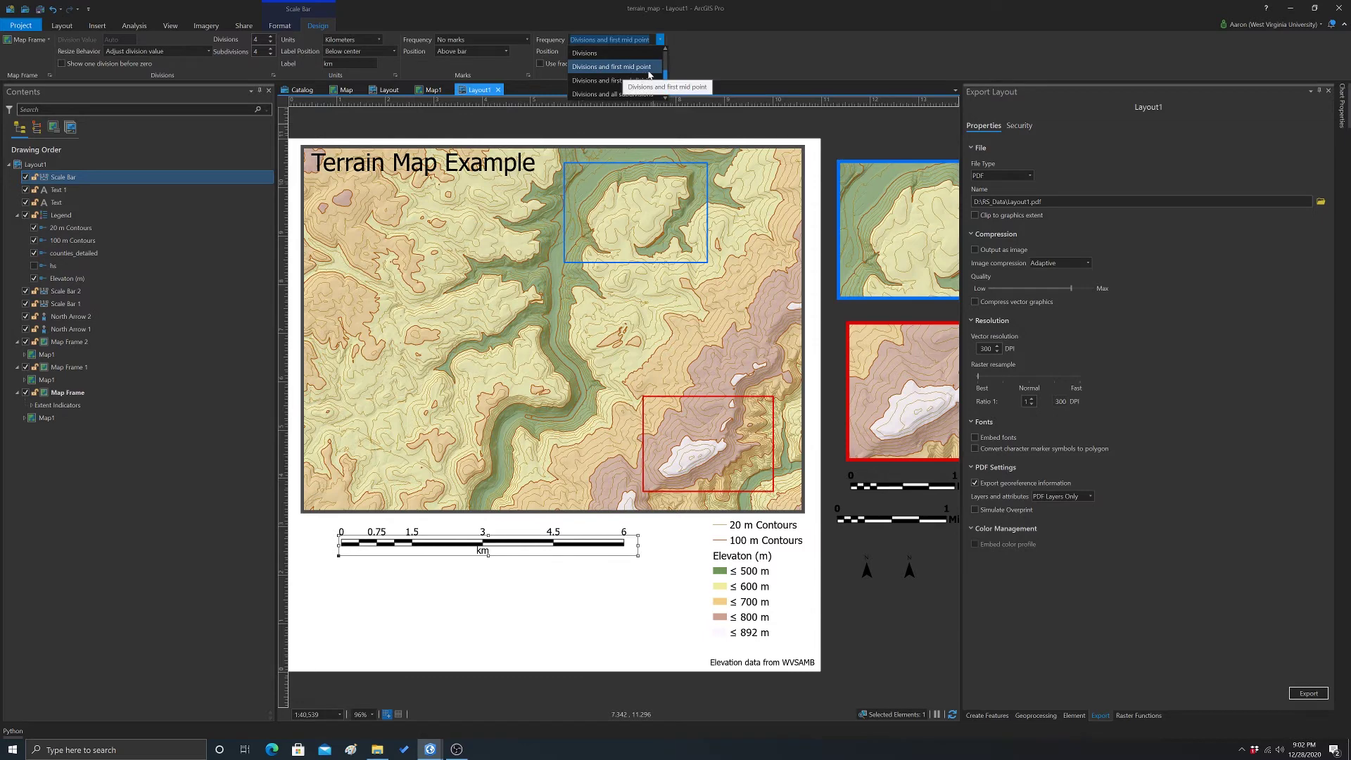
pyautogui.click(585, 53)
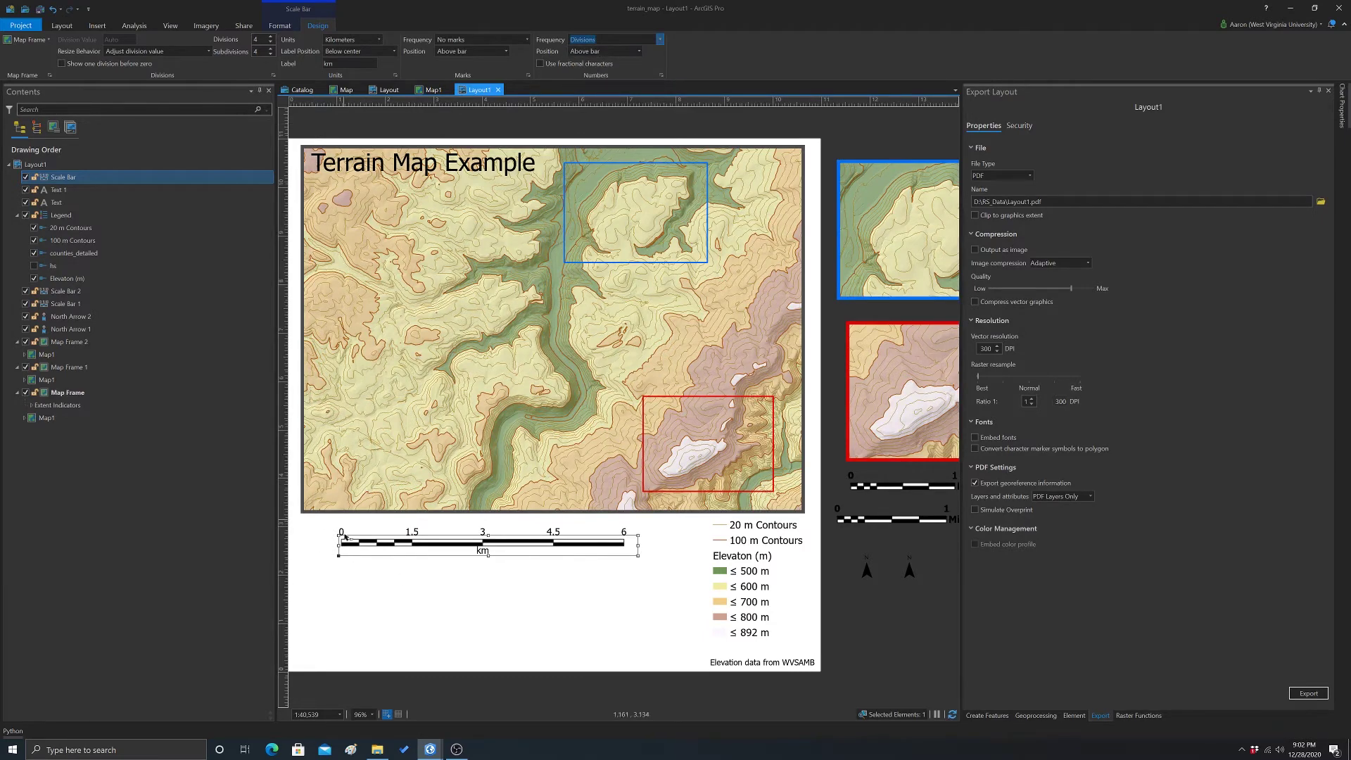
pyautogui.click(490, 575)
pyautogui.click(487, 543)
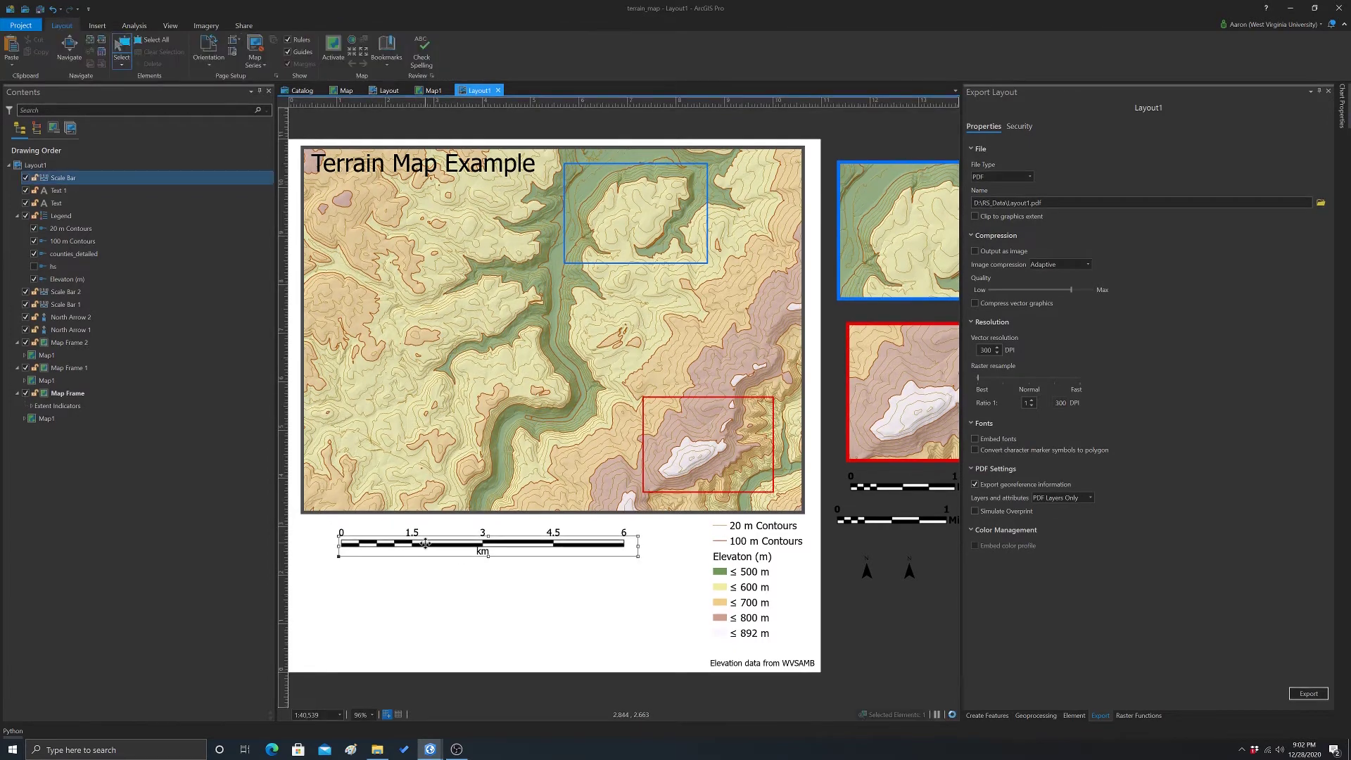
pyautogui.click(666, 558)
# Try the Center on bar and Below bar positions for the scale bar's numbers and return them to Above bar
pyautogui.click(571, 552)
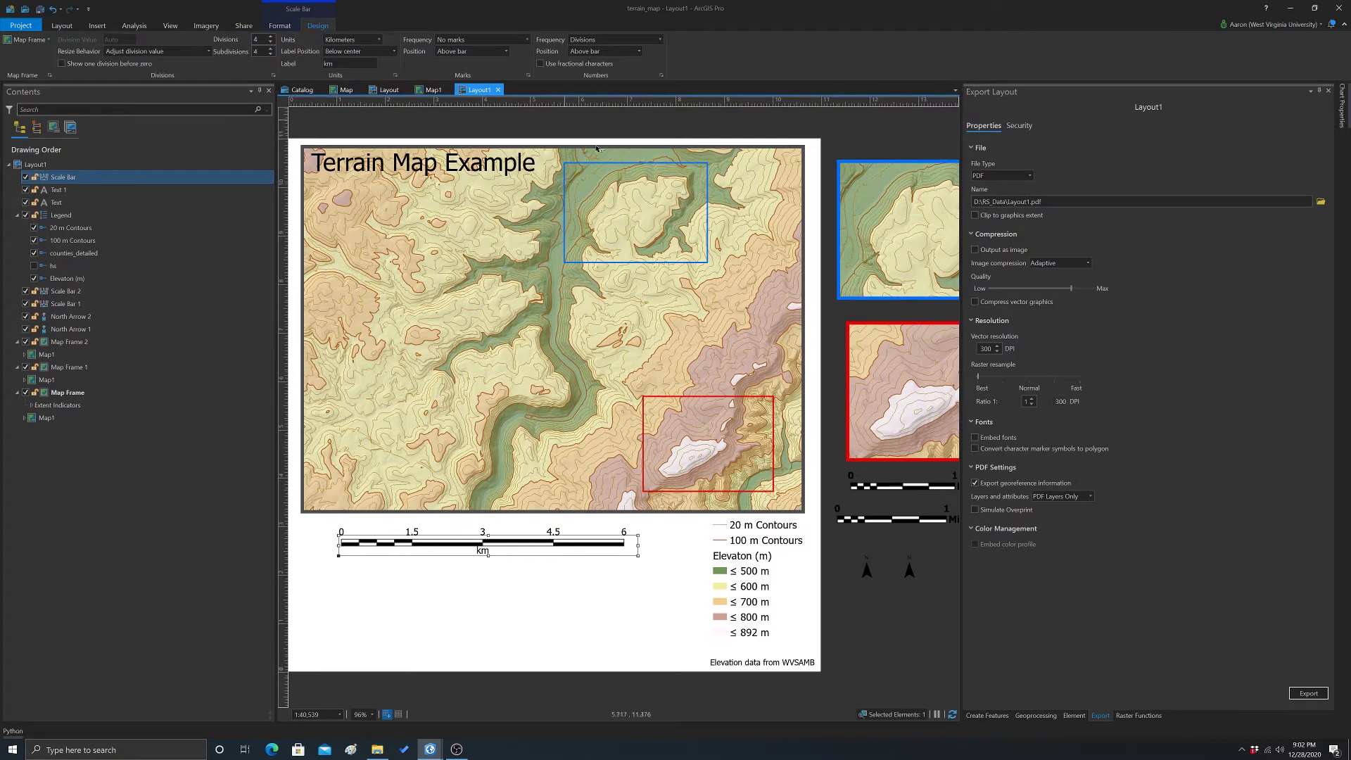
pyautogui.click(639, 52)
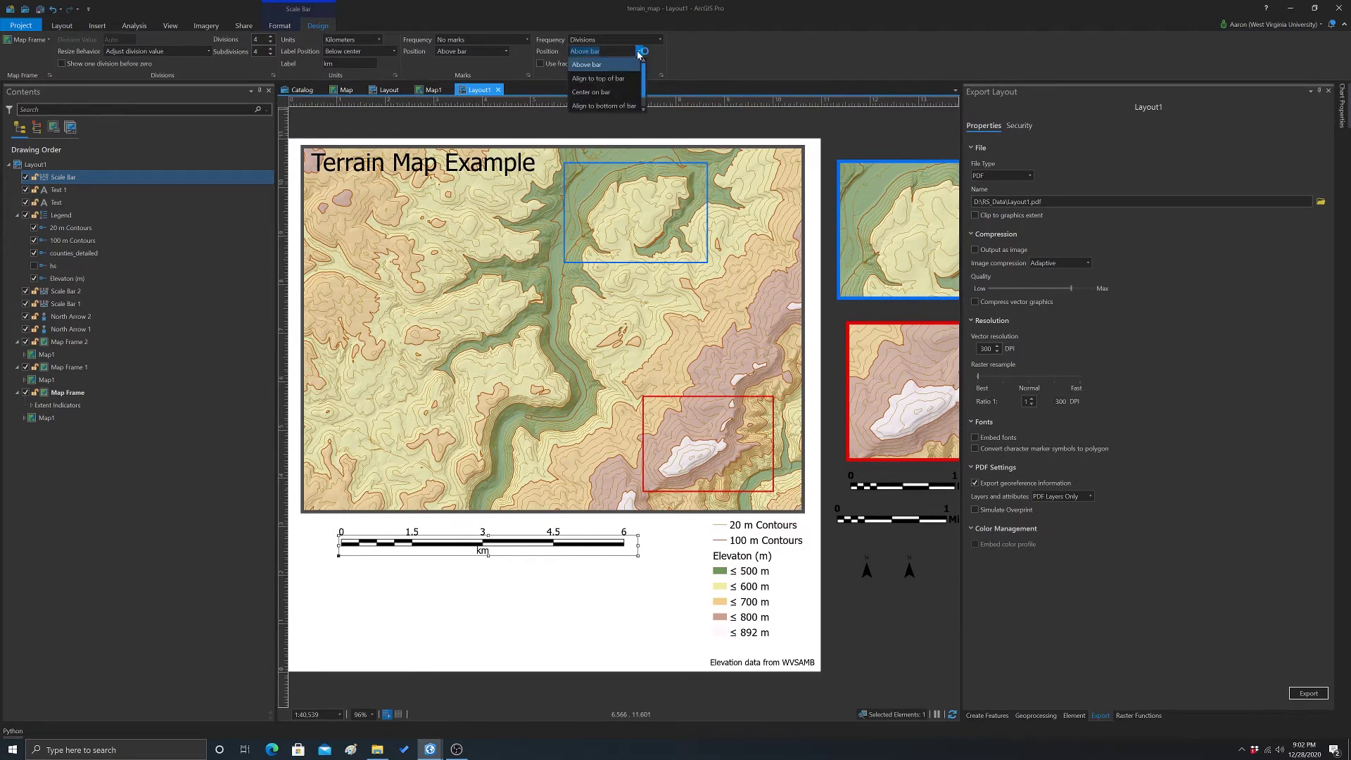
pyautogui.click(612, 92)
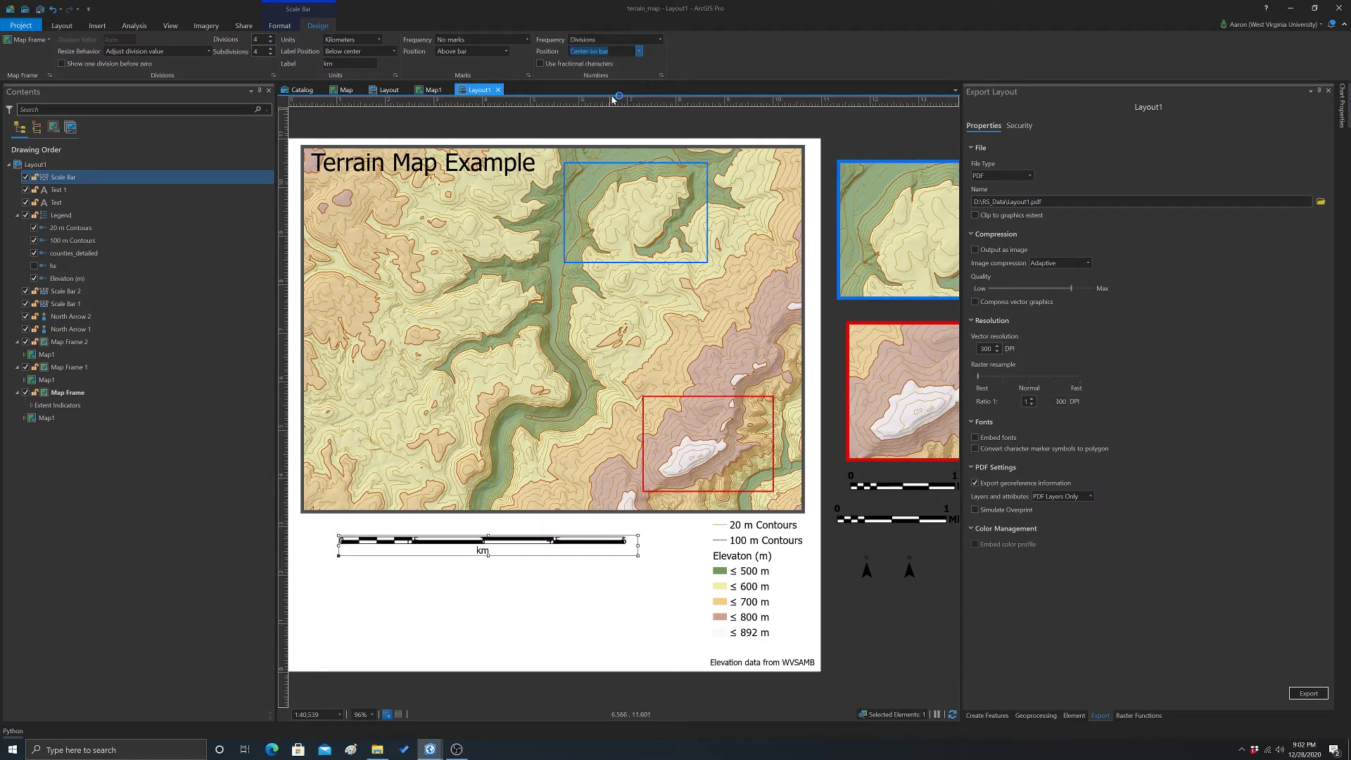
pyautogui.click(639, 53)
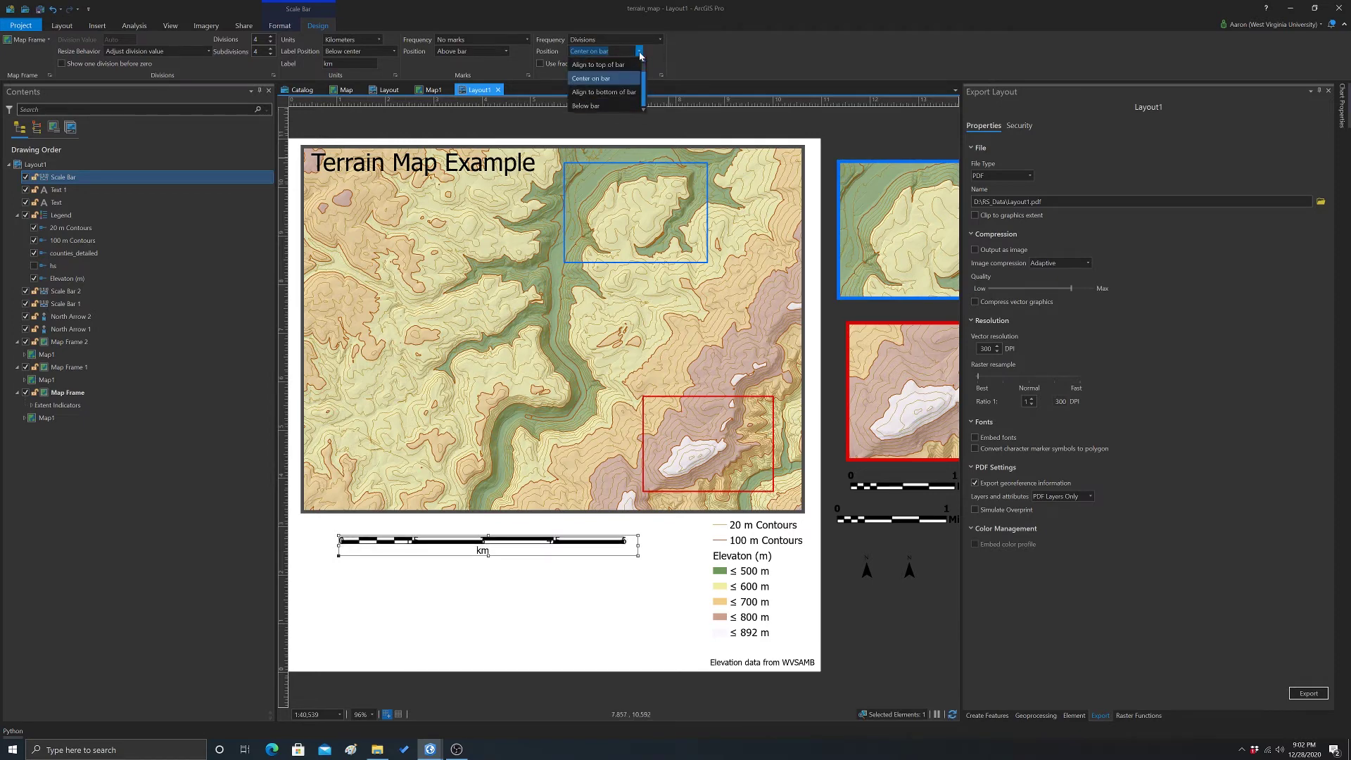
pyautogui.click(618, 107)
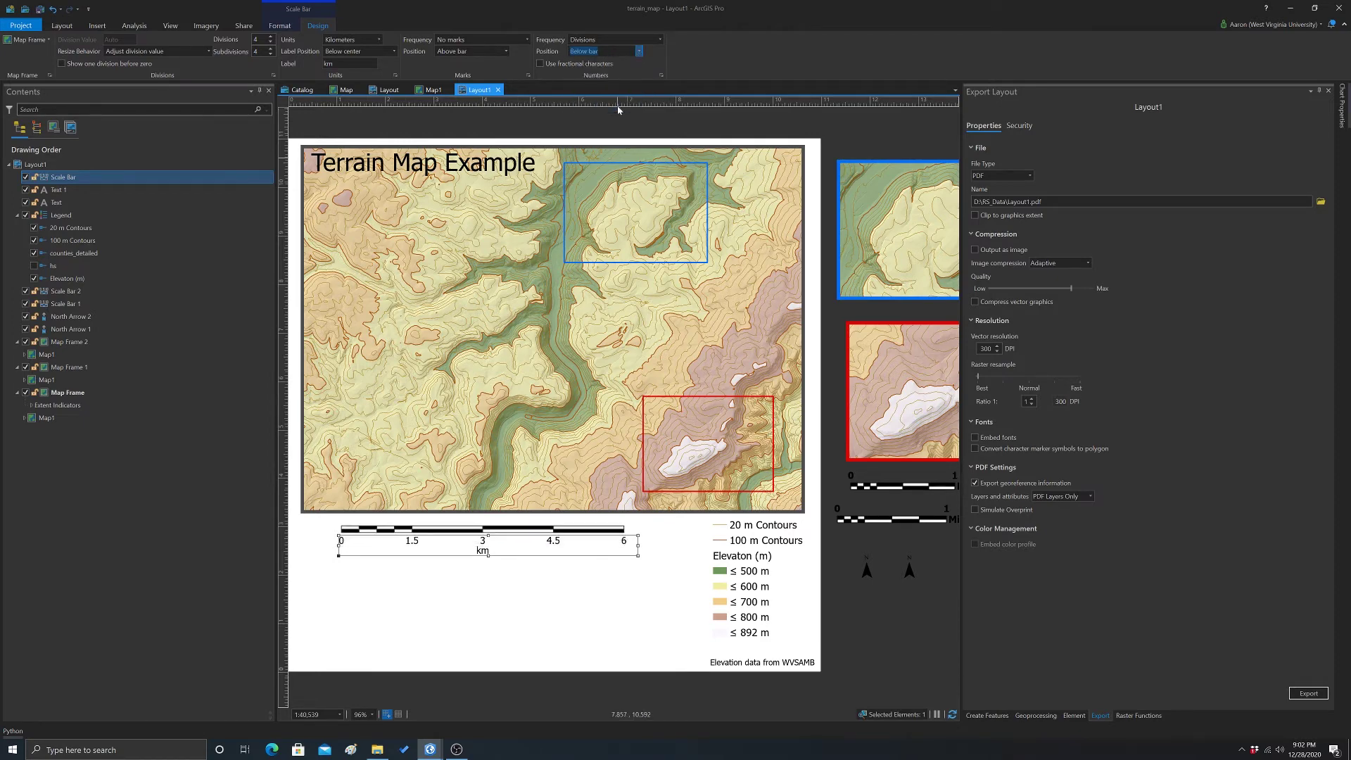
pyautogui.click(639, 51)
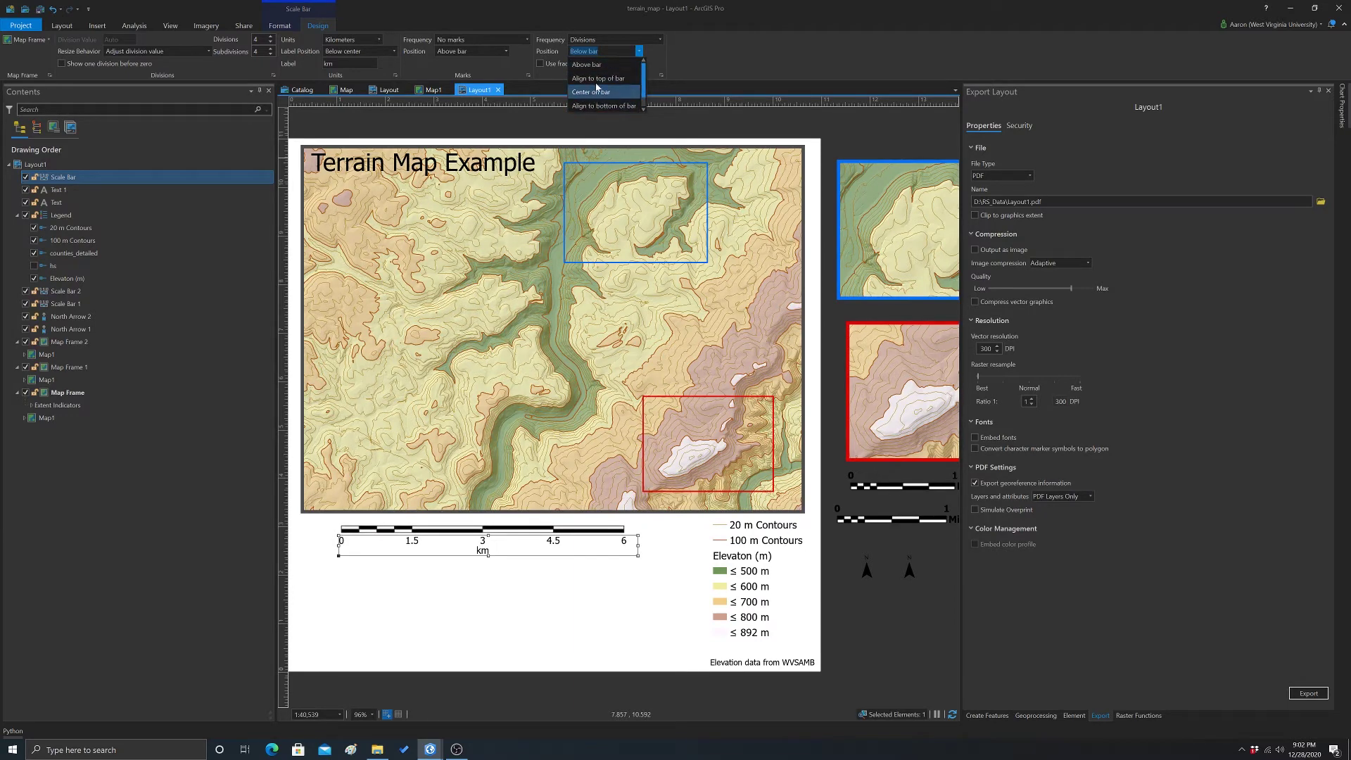
pyautogui.click(589, 64)
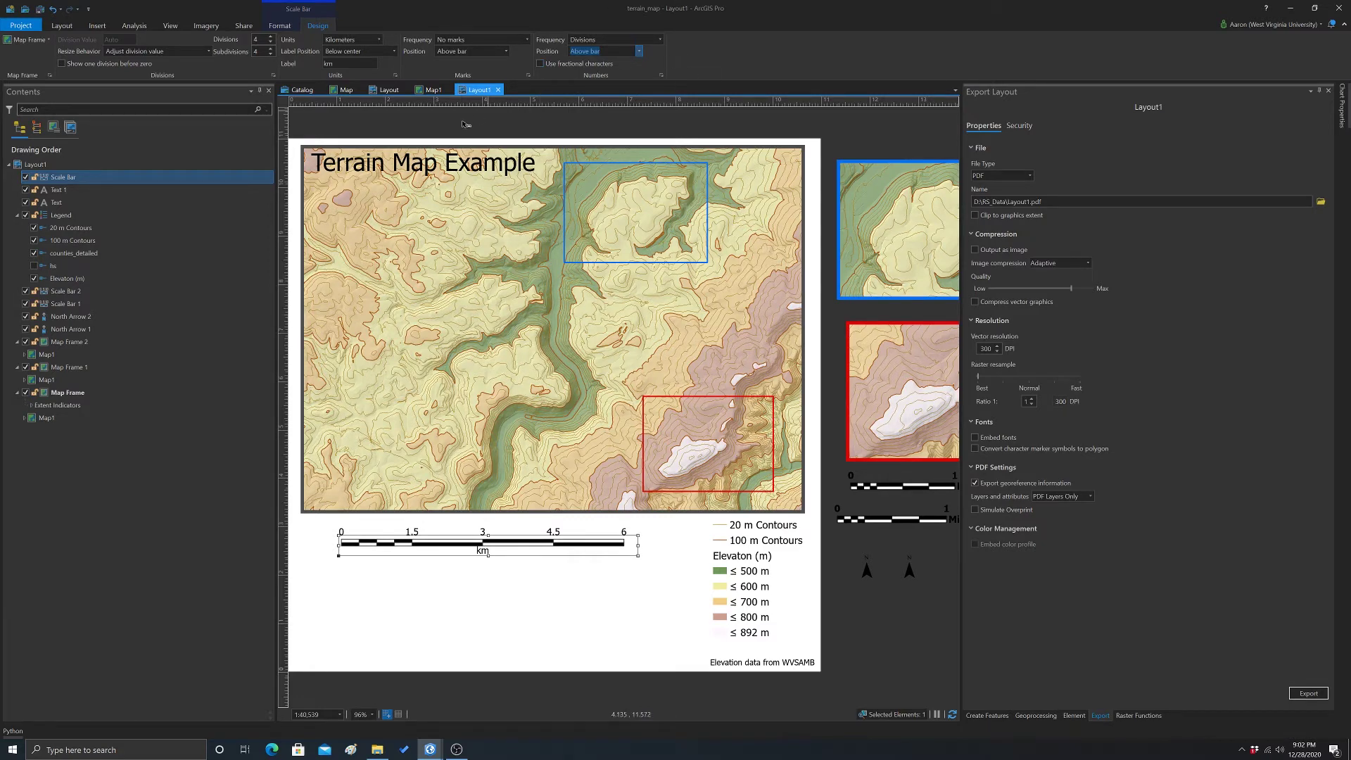
# Turn on fractional characters for the scale bar's numbers
pyautogui.click(540, 64)
pyautogui.click(650, 565)
pyautogui.click(554, 543)
# Narrow the scale bar's box slightly and nudge the scale bar up and to the right, closer beneath the main map
pyautogui.moveTo(510, 537); pyautogui.dragTo(522, 537)
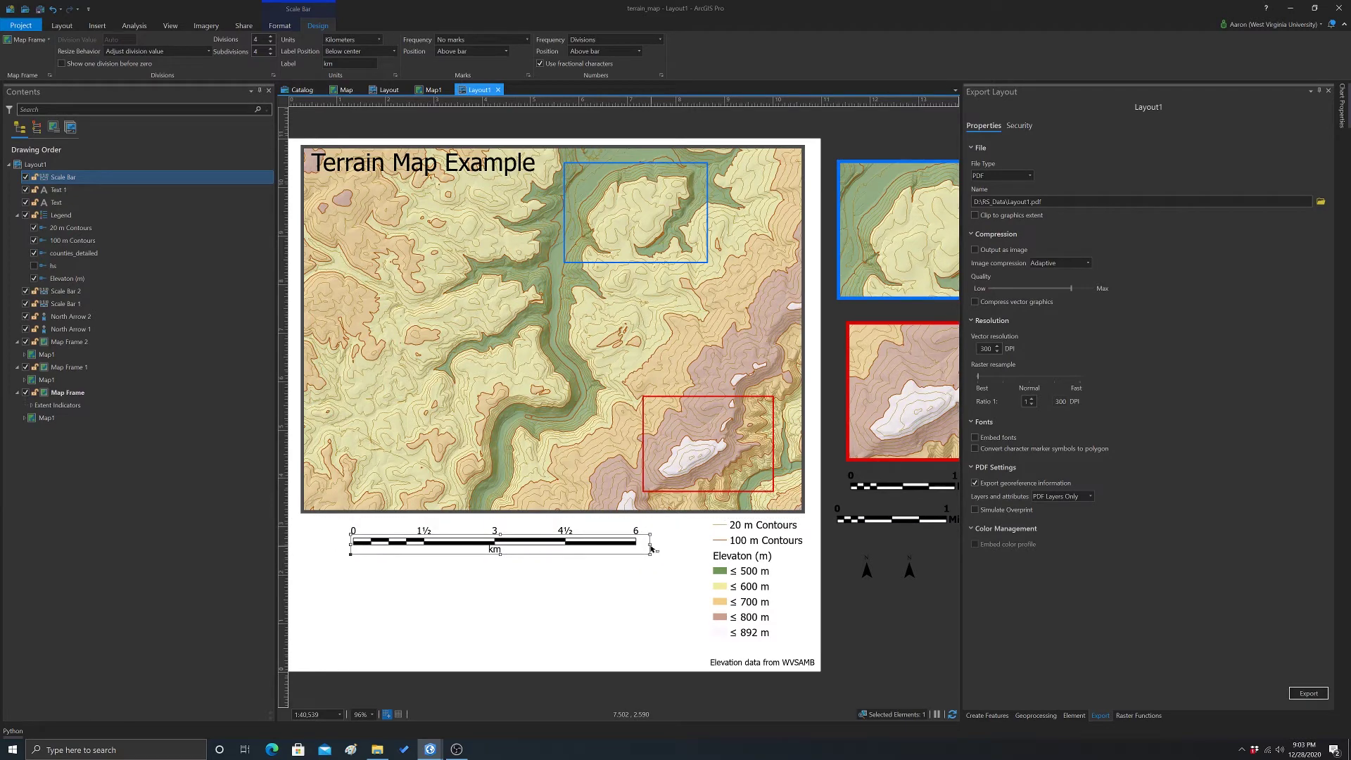
pyautogui.moveTo(651, 548)
pyautogui.mouseDown()
pyautogui.moveTo(615, 545)
pyautogui.moveTo(647, 544)
pyautogui.mouseUp()
pyautogui.click(670, 533)
pyautogui.click(563, 539)
pyautogui.click(674, 624)
pyautogui.click(528, 547)
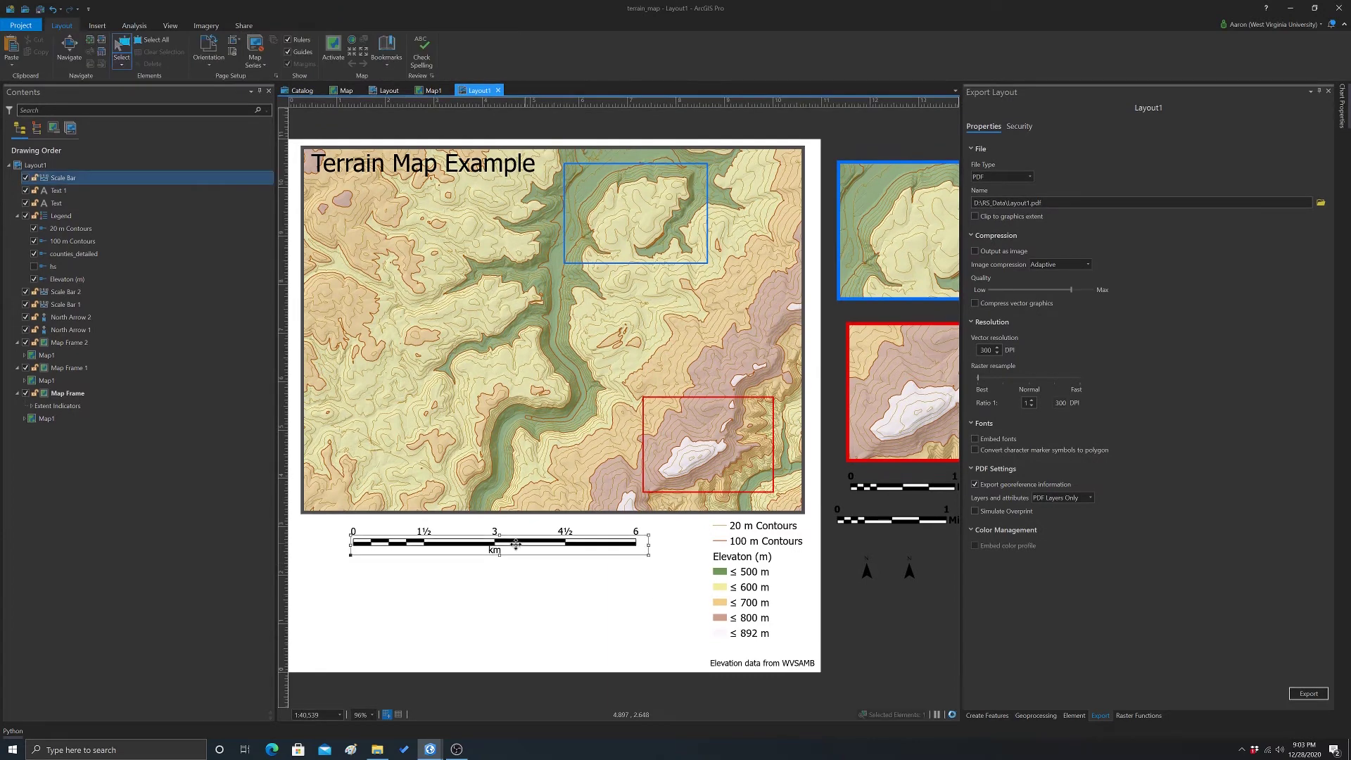
pyautogui.moveTo(482, 546); pyautogui.dragTo(488, 540)
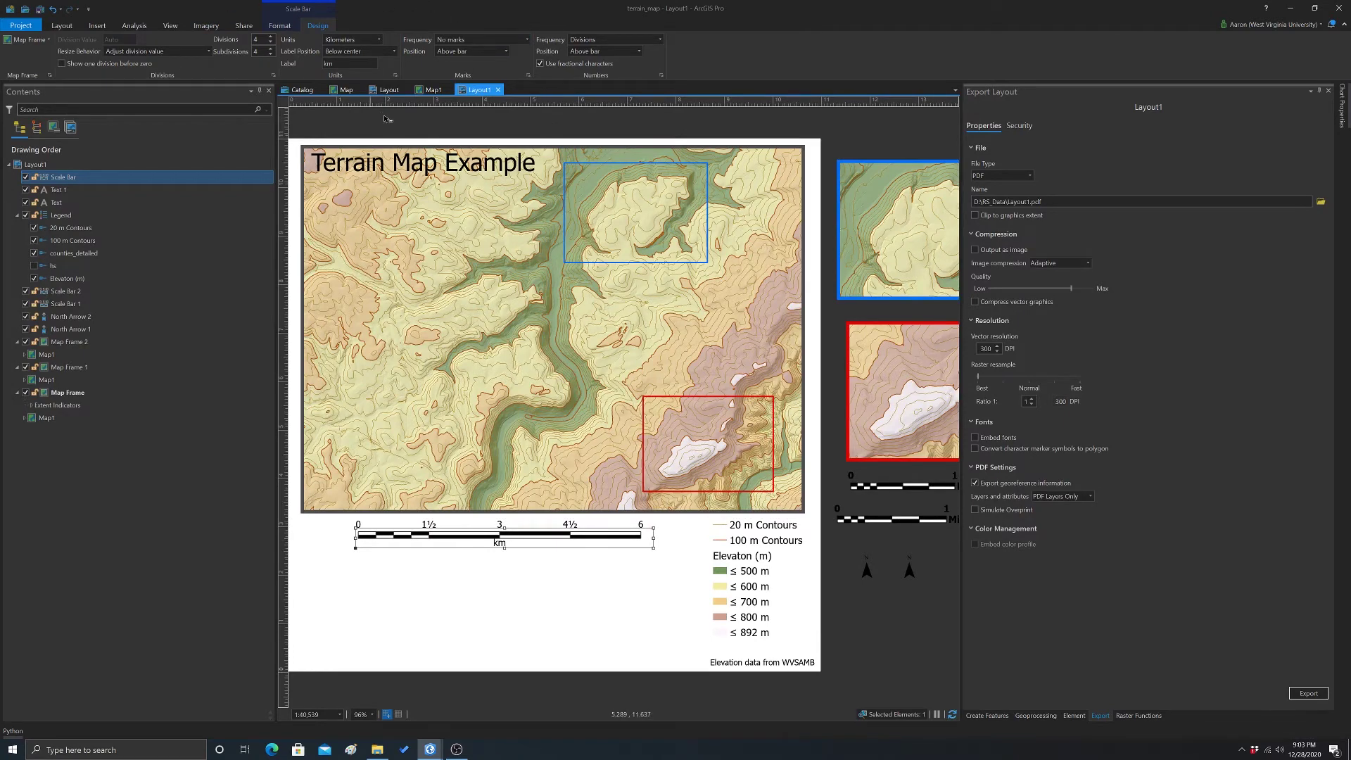
# Set the scale bar to 6 divisions, and try other subdivision counts before returning to 4
pyautogui.click(271, 37)
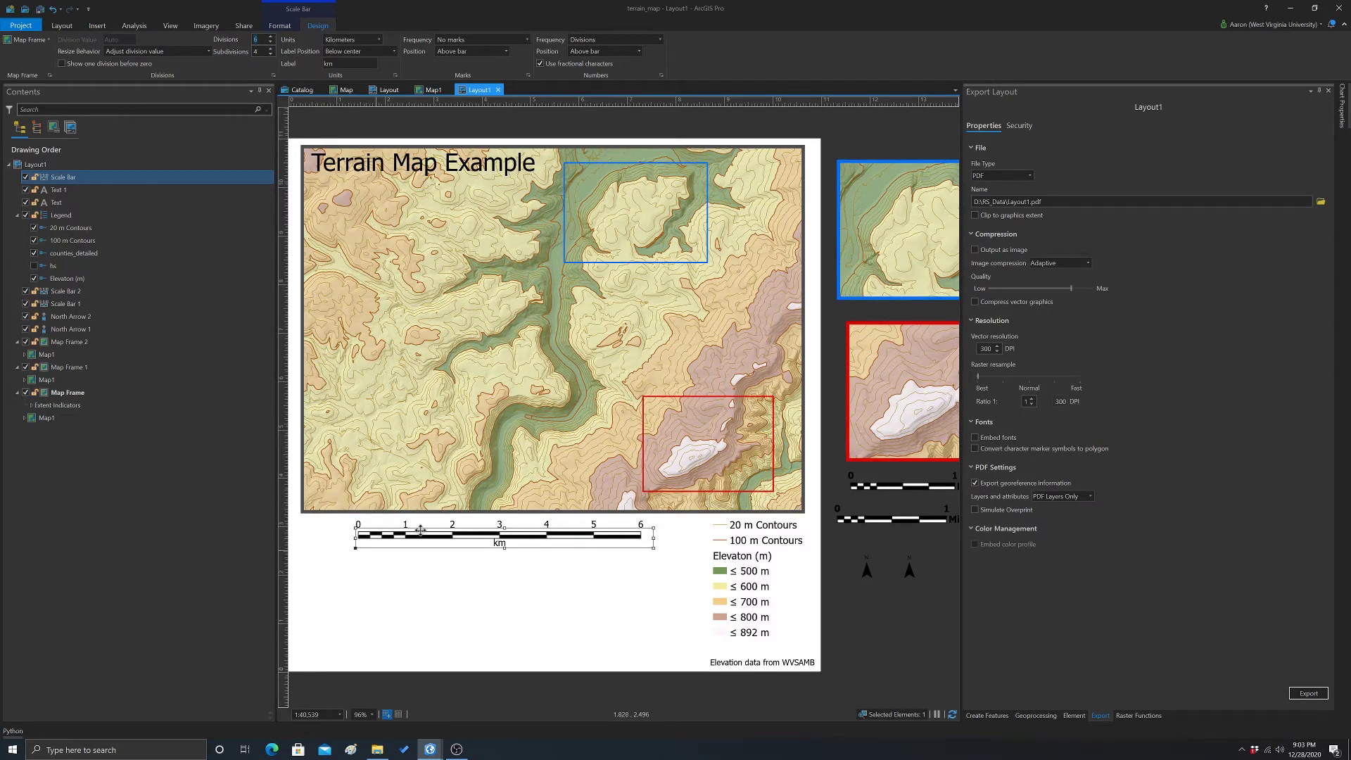
pyautogui.click(271, 49)
pyautogui.click(271, 49)
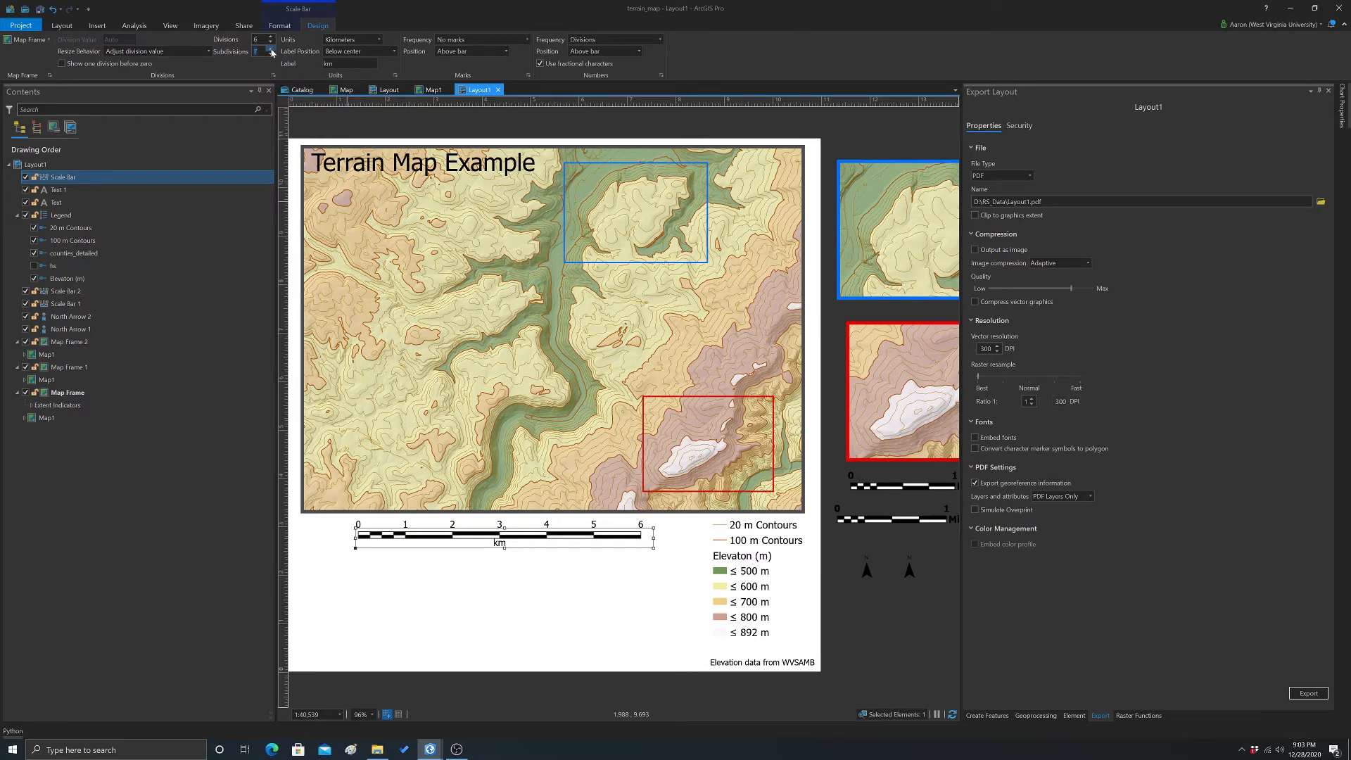
pyautogui.click(271, 49)
pyautogui.click(272, 55)
# Try Single and Divisions and first subdivisions for the scale bar's marks, and set the mark frequency to Divisions
pyautogui.click(526, 40)
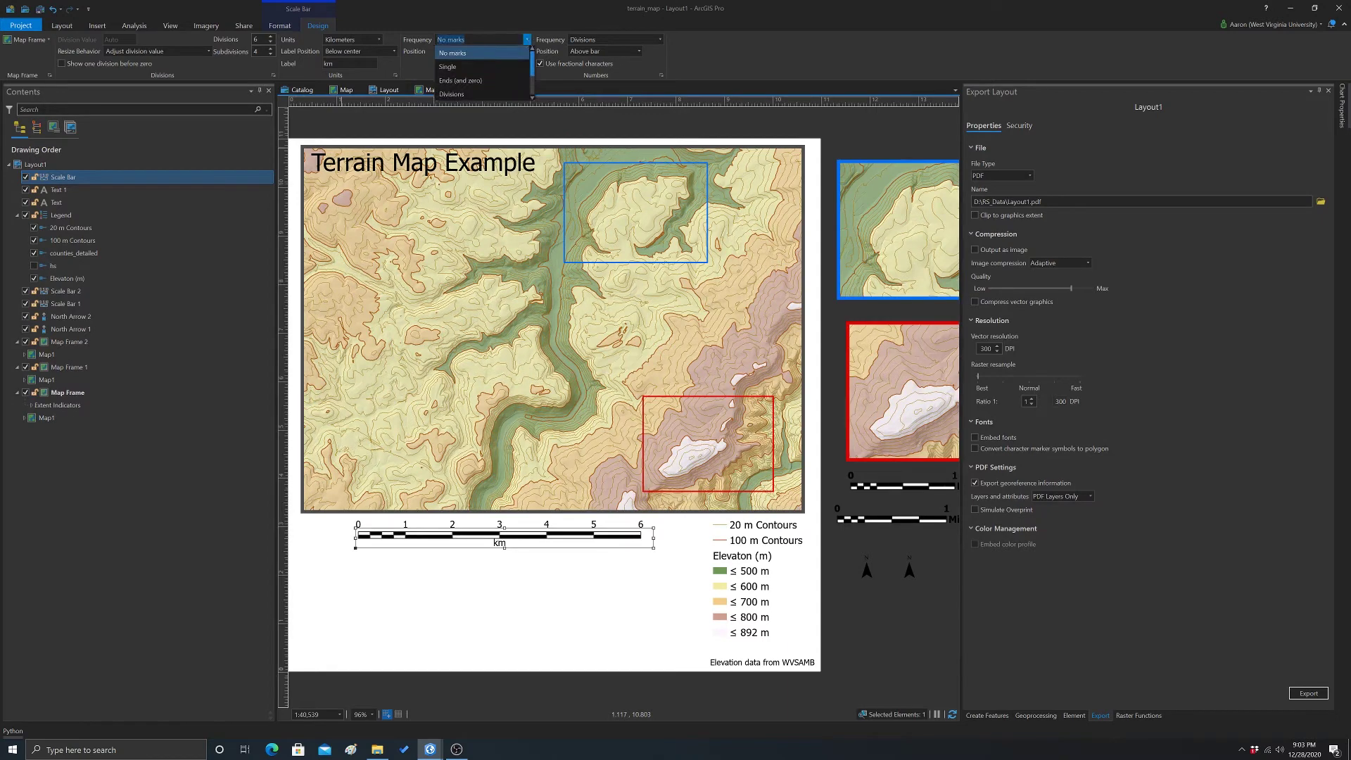
pyautogui.click(448, 67)
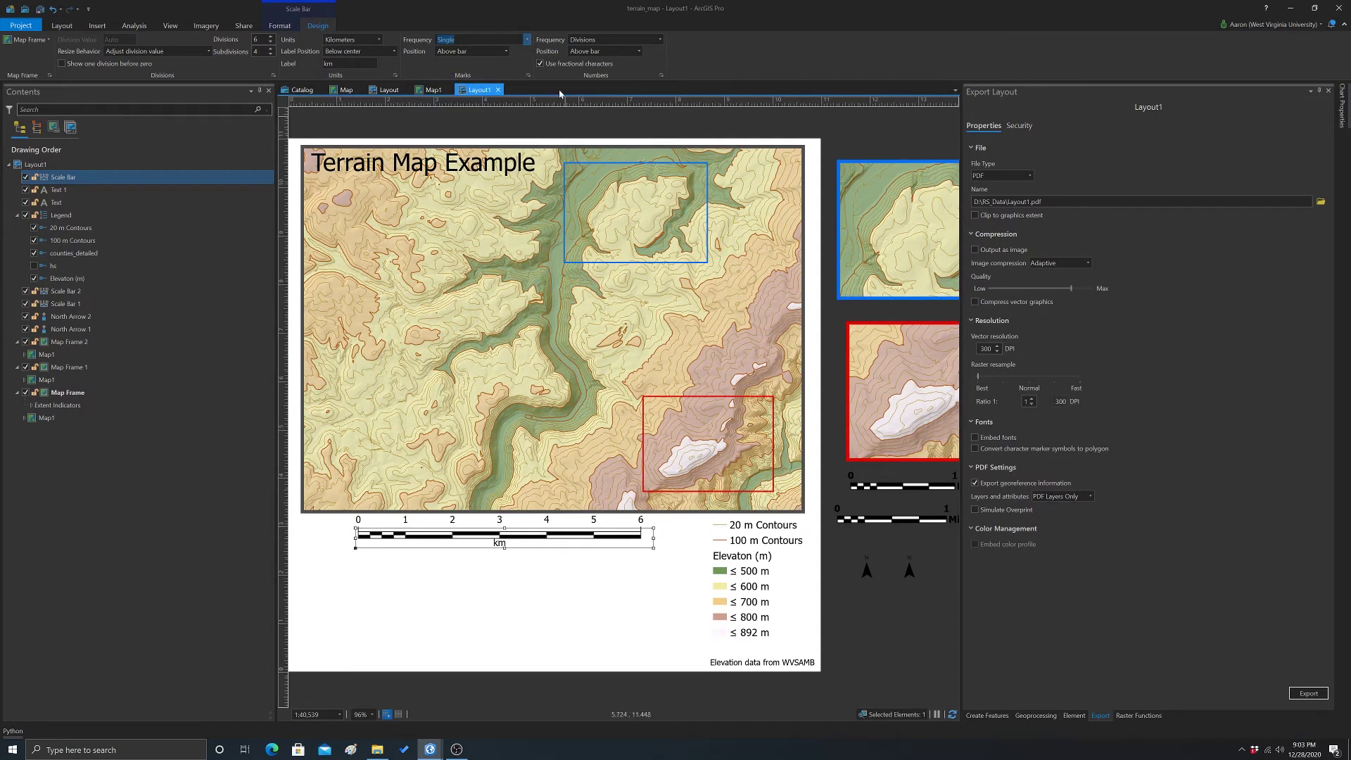
pyautogui.click(527, 40)
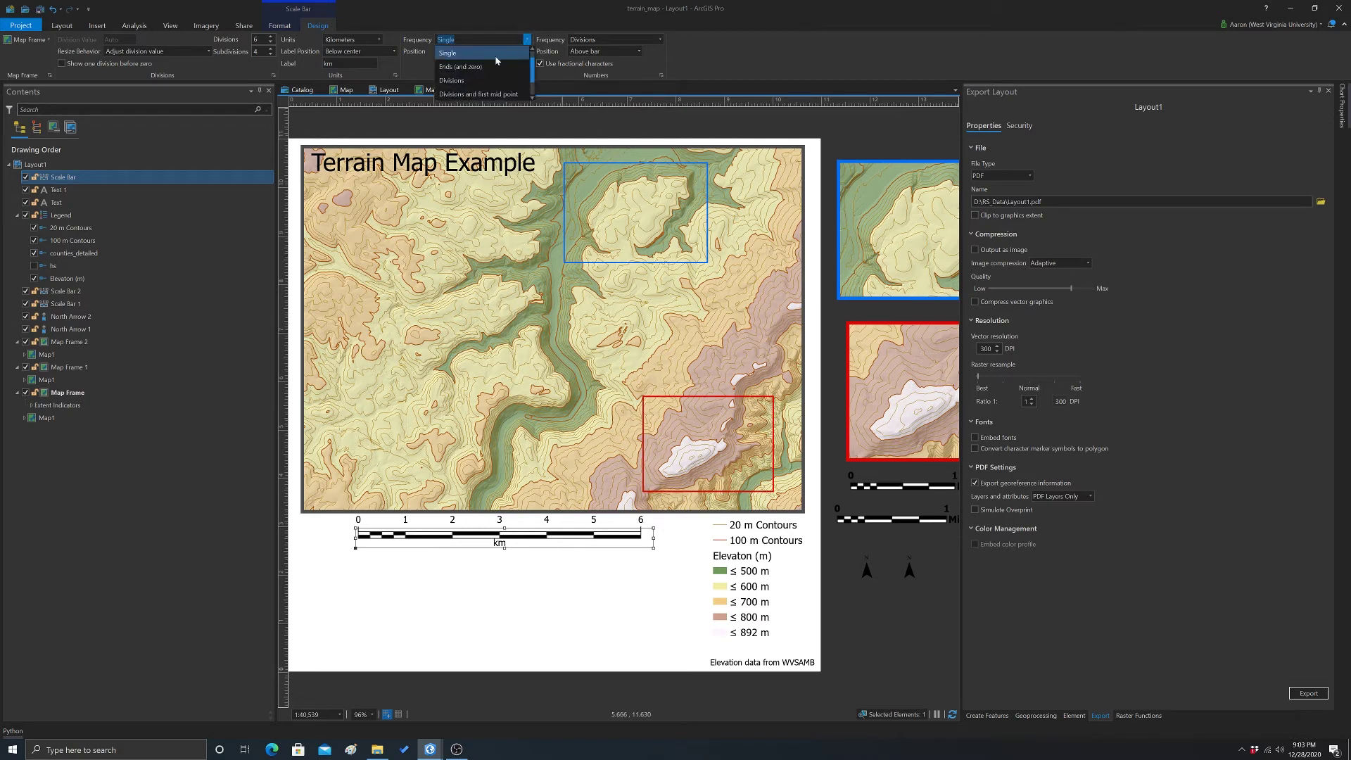
pyautogui.click(453, 80)
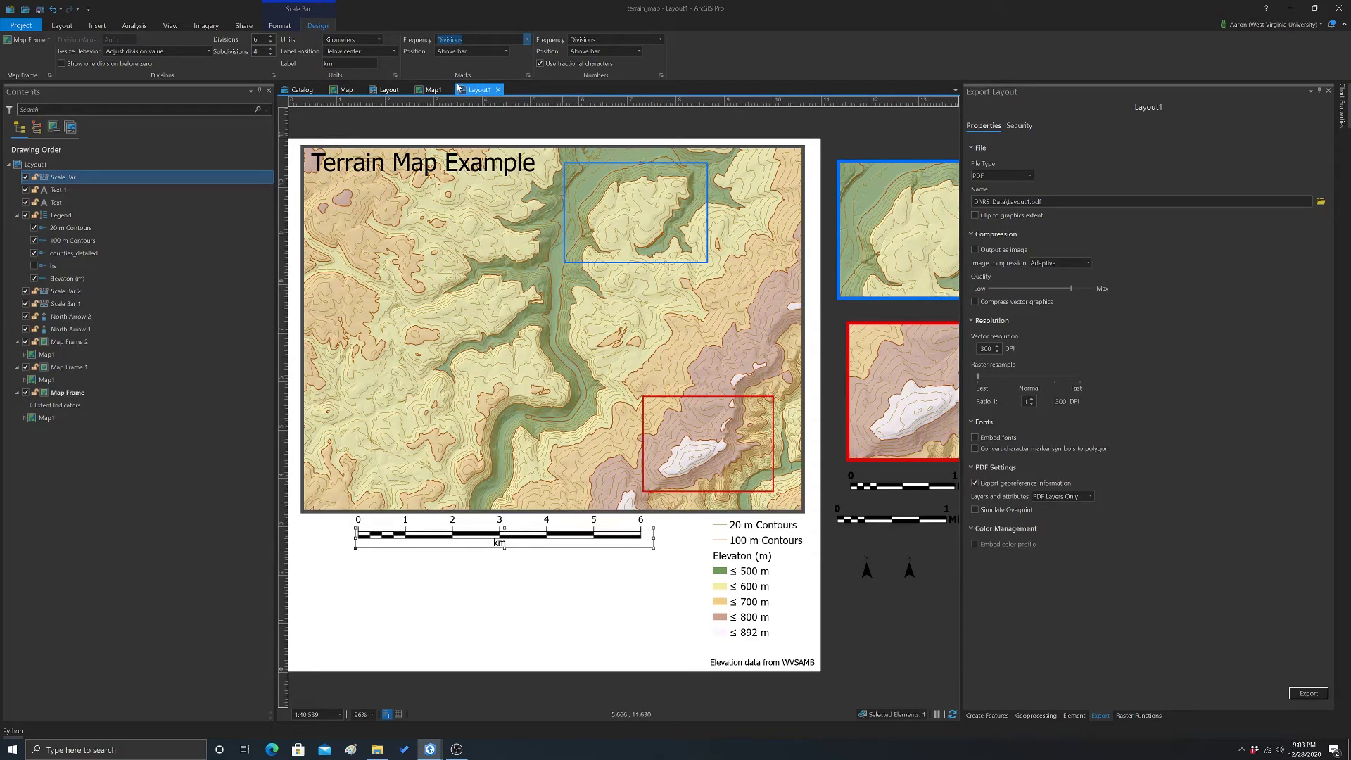
pyautogui.click(527, 40)
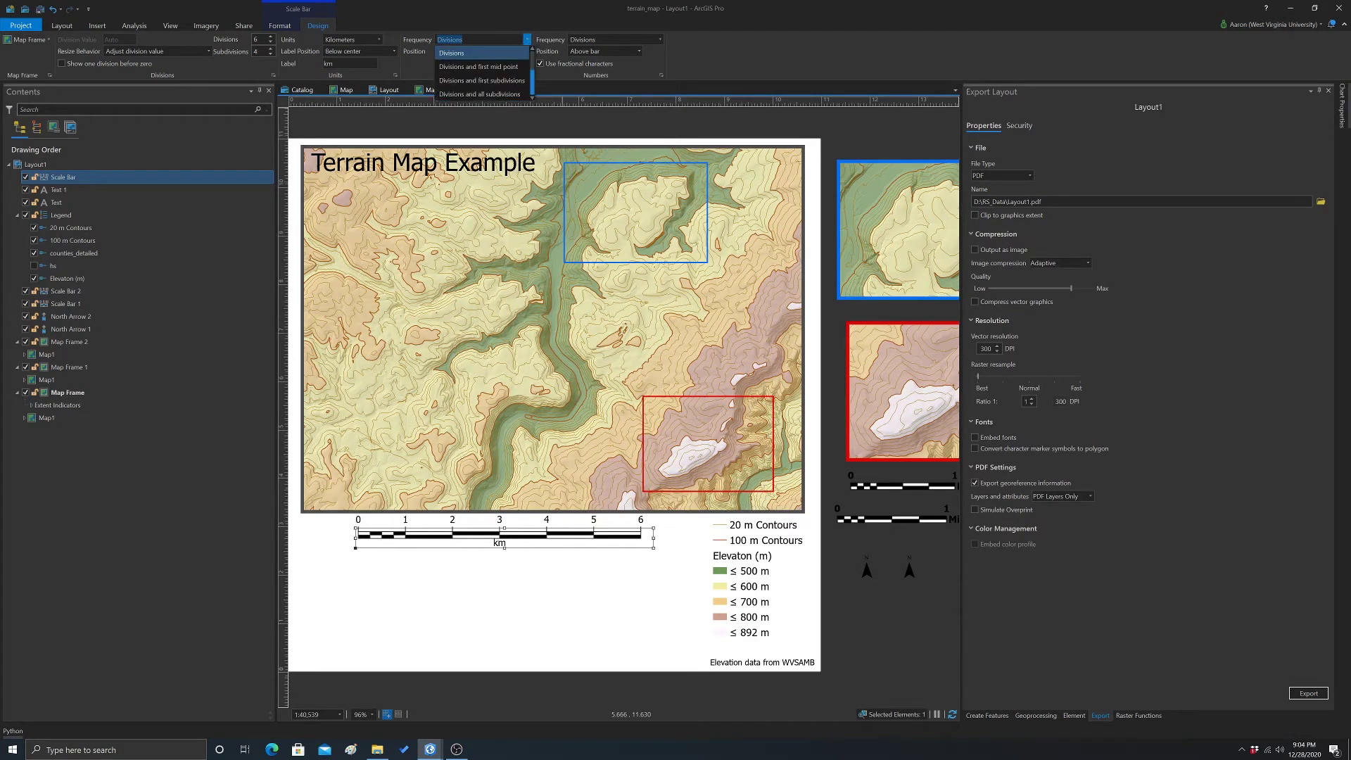
pyautogui.click(501, 87)
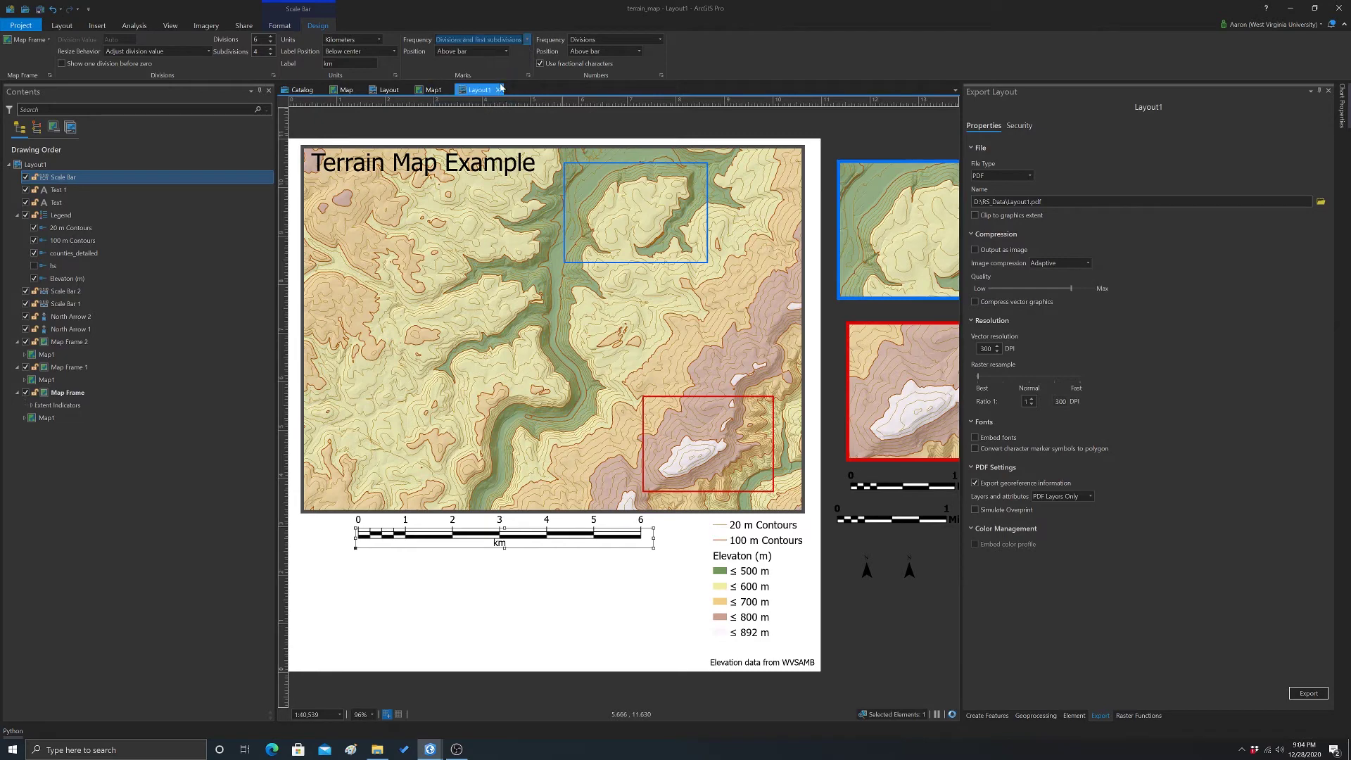
pyautogui.click(527, 41)
pyautogui.click(479, 79)
pyautogui.click(641, 630)
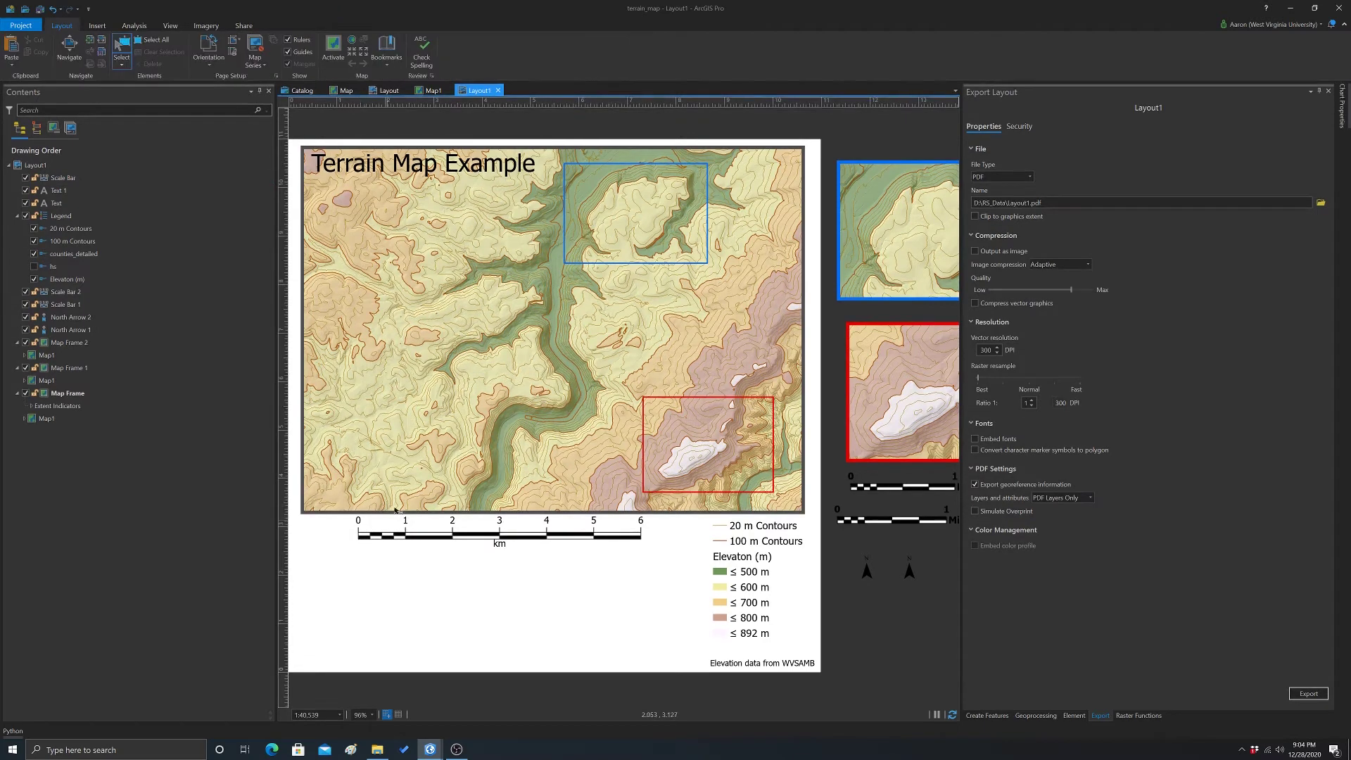
# Move the scale bar slightly down, away from the lower edge of the main map
pyautogui.click(528, 535)
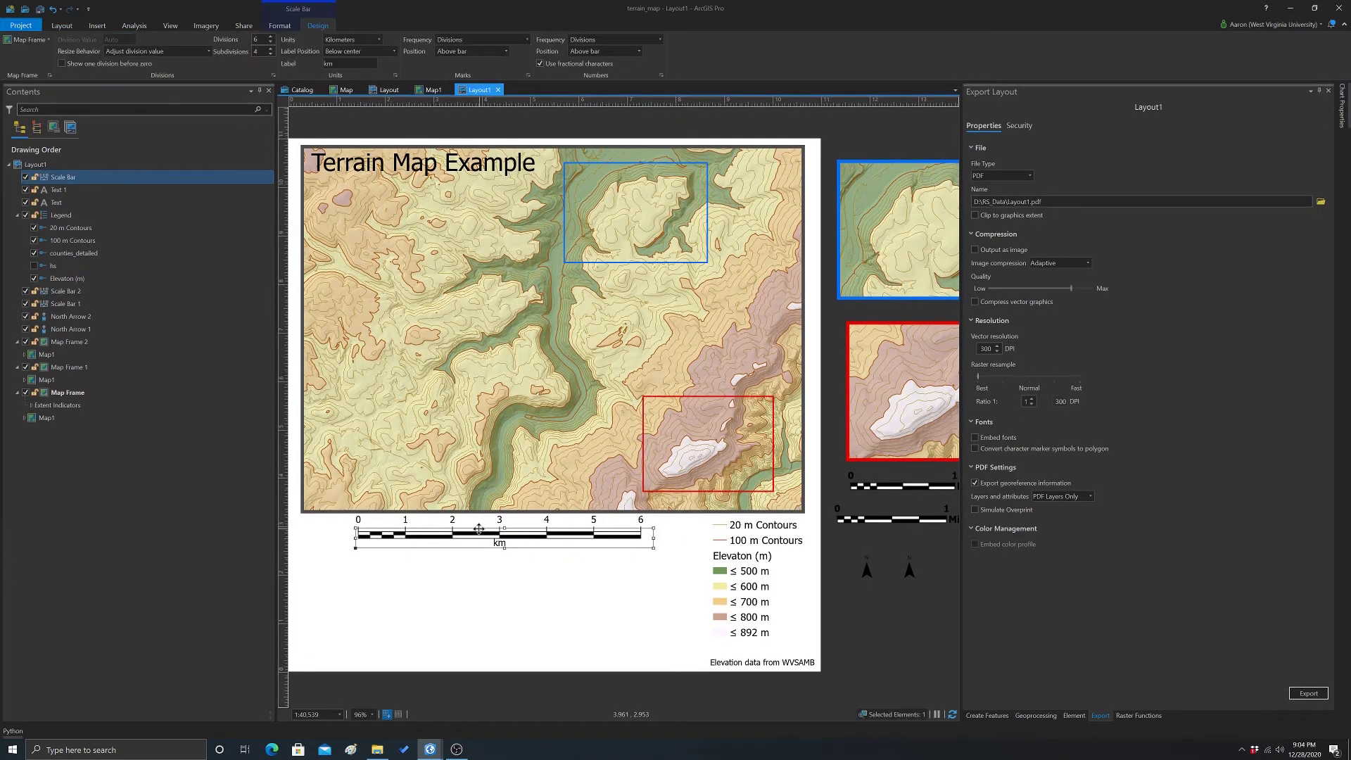
pyautogui.moveTo(479, 529); pyautogui.dragTo(480, 534)
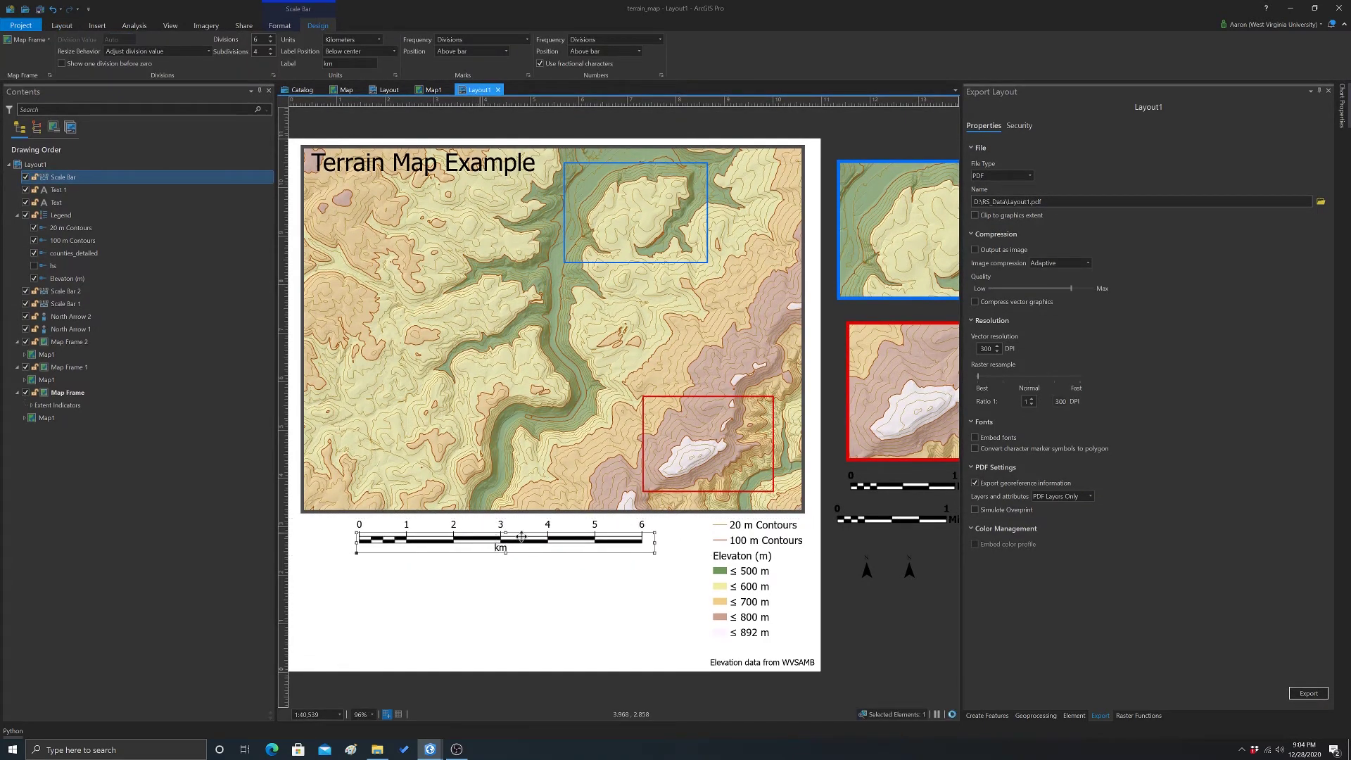
pyautogui.click(585, 577)
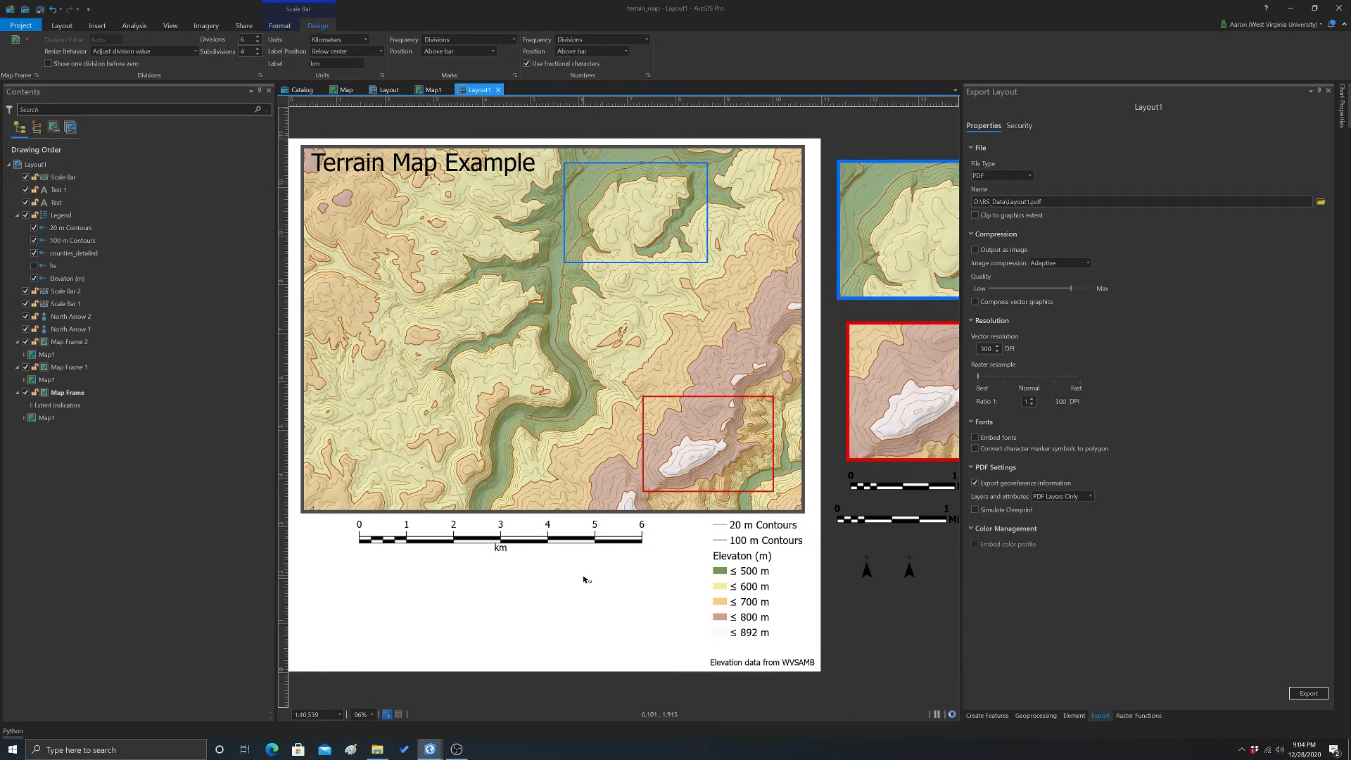
# Look through the scale bar's resize behaviors, and try showing one division before zero before turning it off again
pyautogui.click(467, 543)
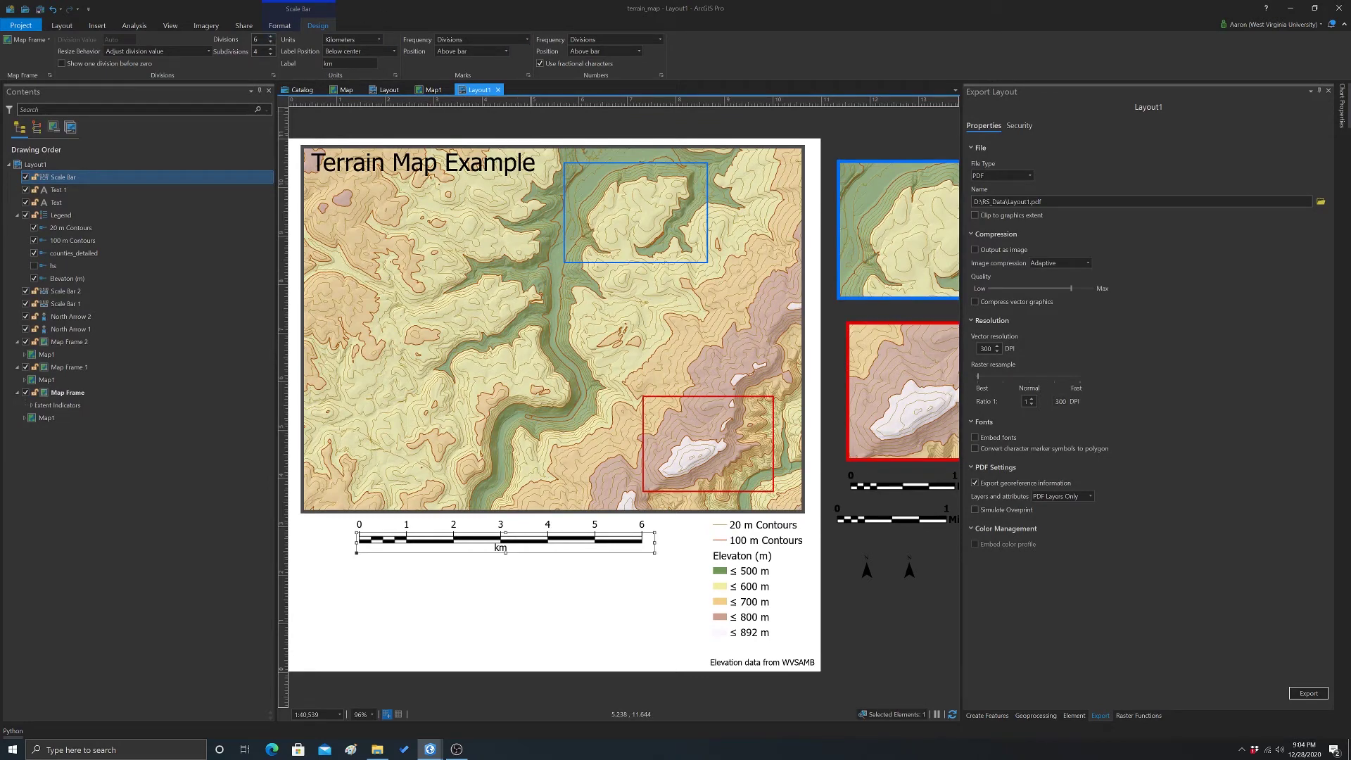
pyautogui.click(207, 51)
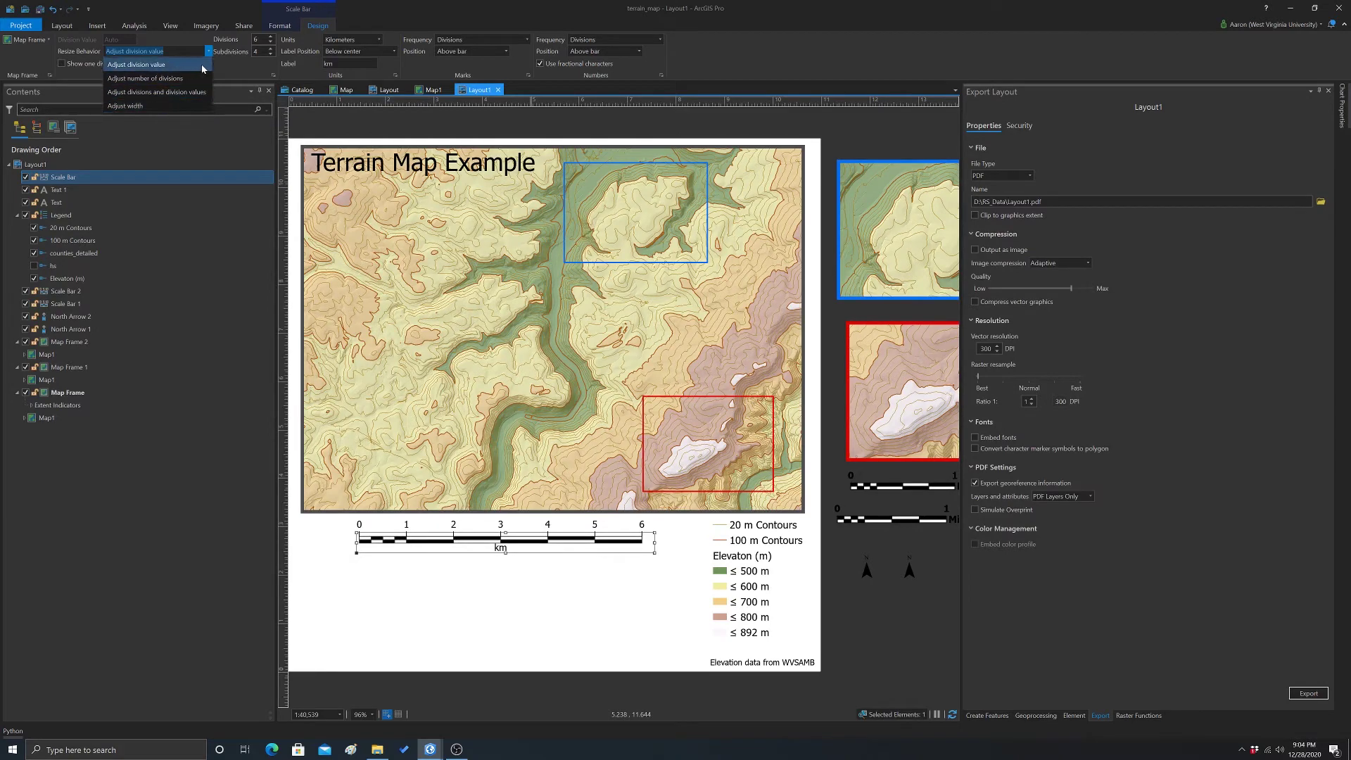
pyautogui.click(245, 65)
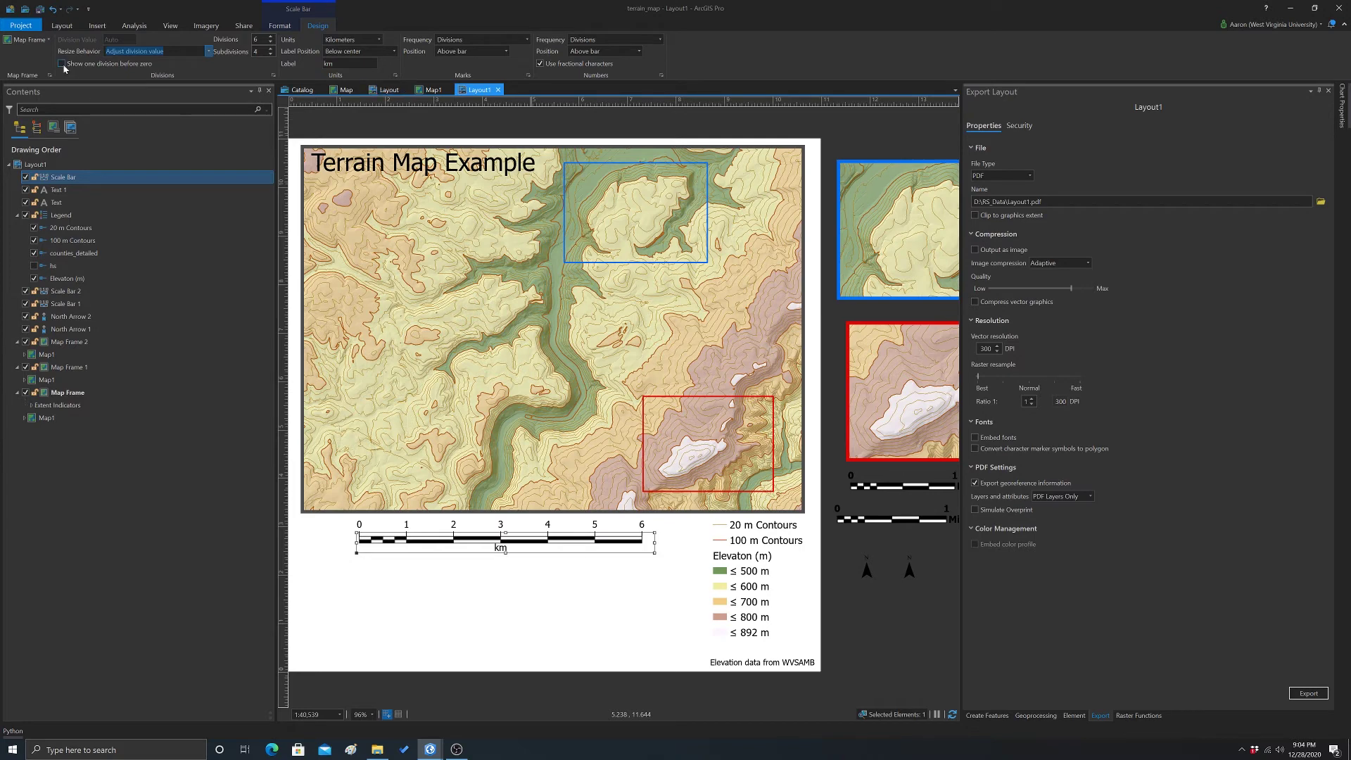
pyautogui.click(380, 564)
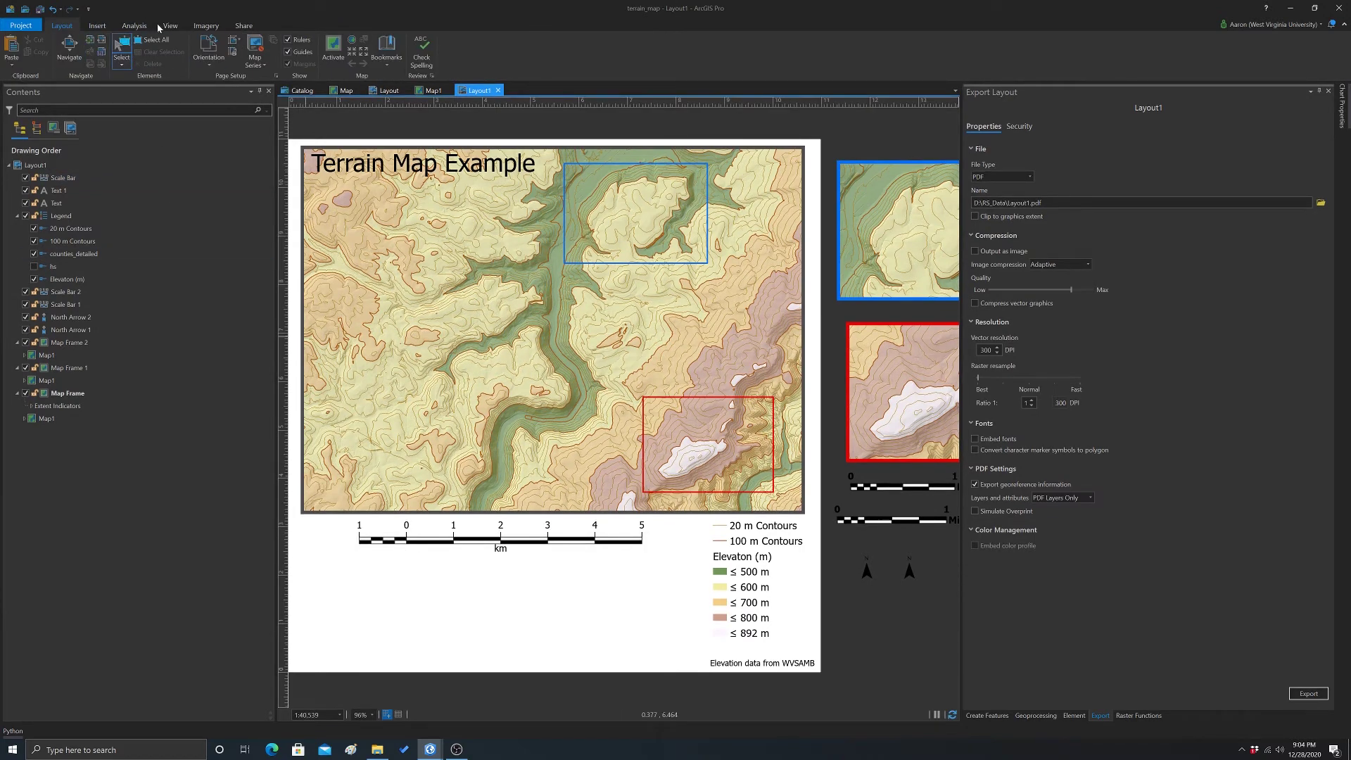
pyautogui.click(502, 536)
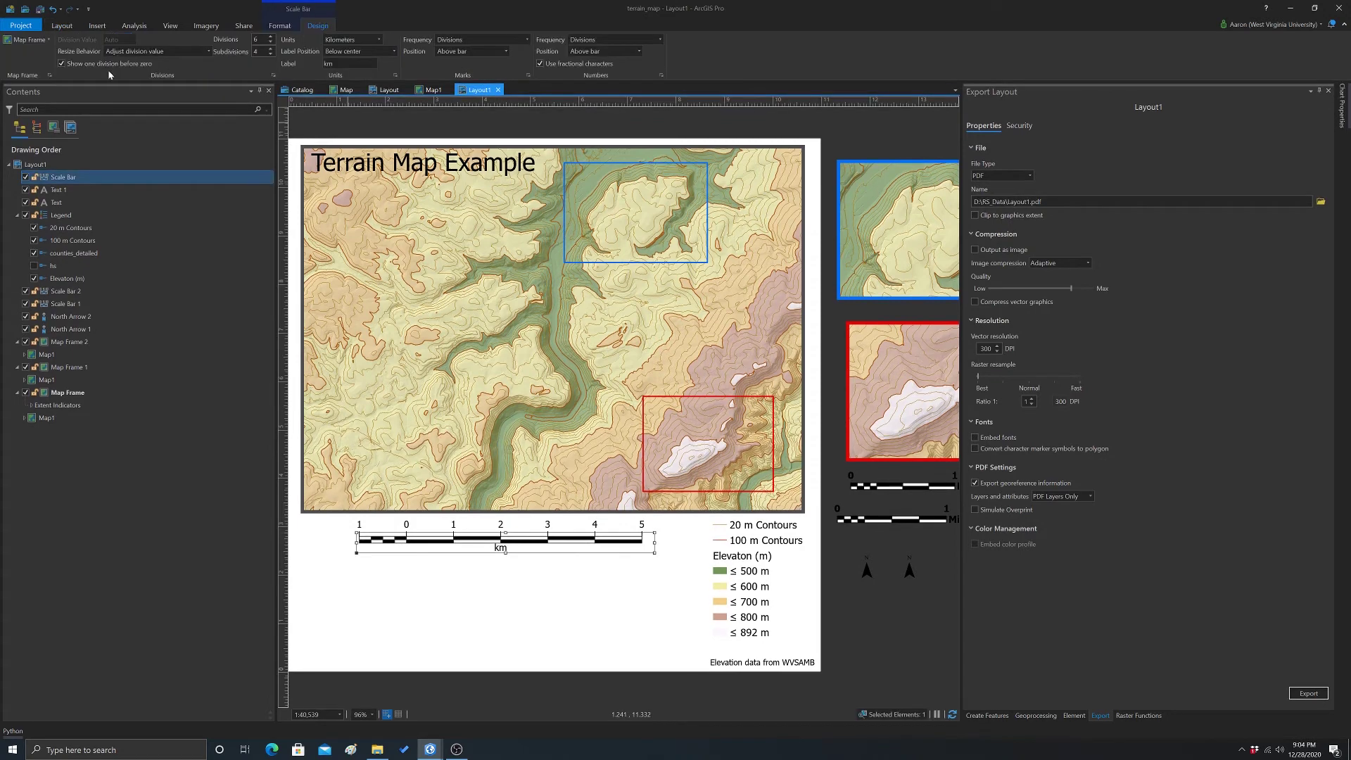
pyautogui.click(61, 63)
pyautogui.click(279, 26)
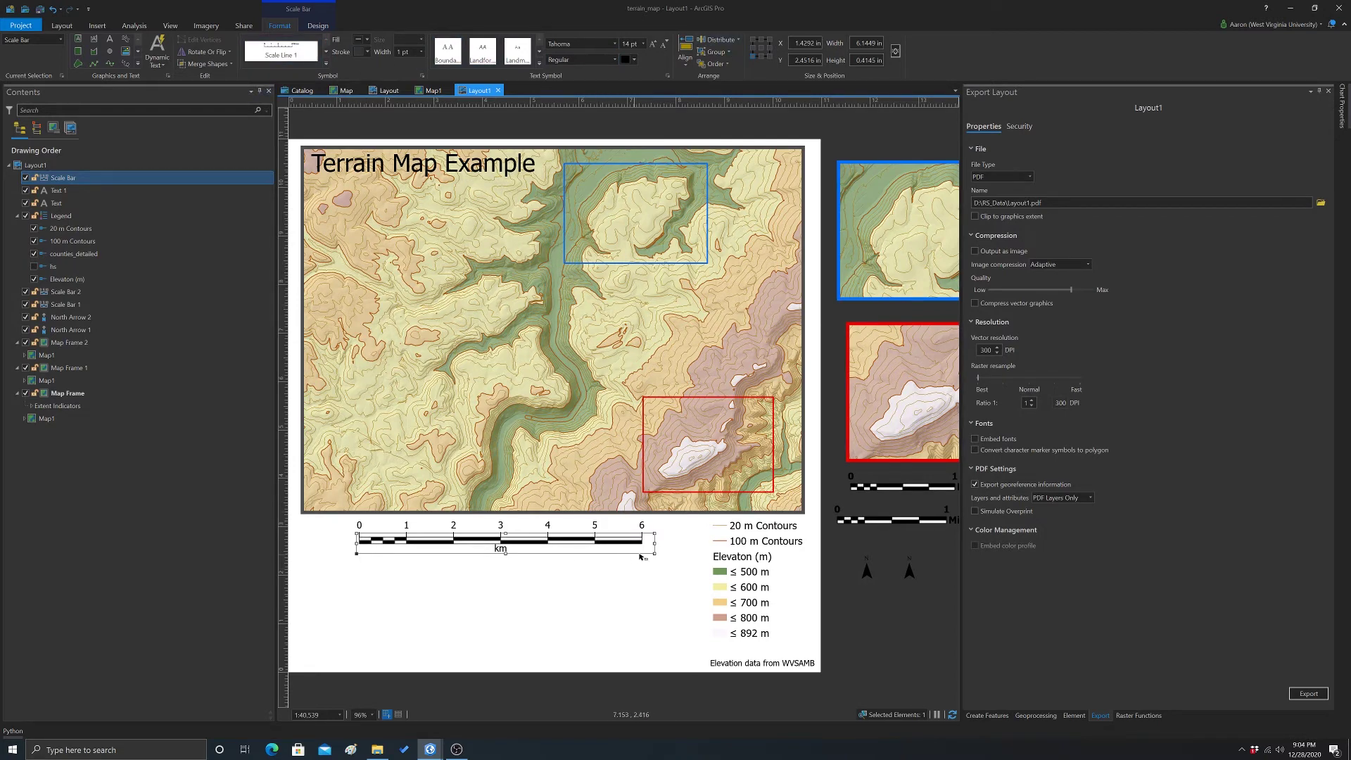
pyautogui.click(672, 552)
pyautogui.click(642, 542)
pyautogui.click(647, 584)
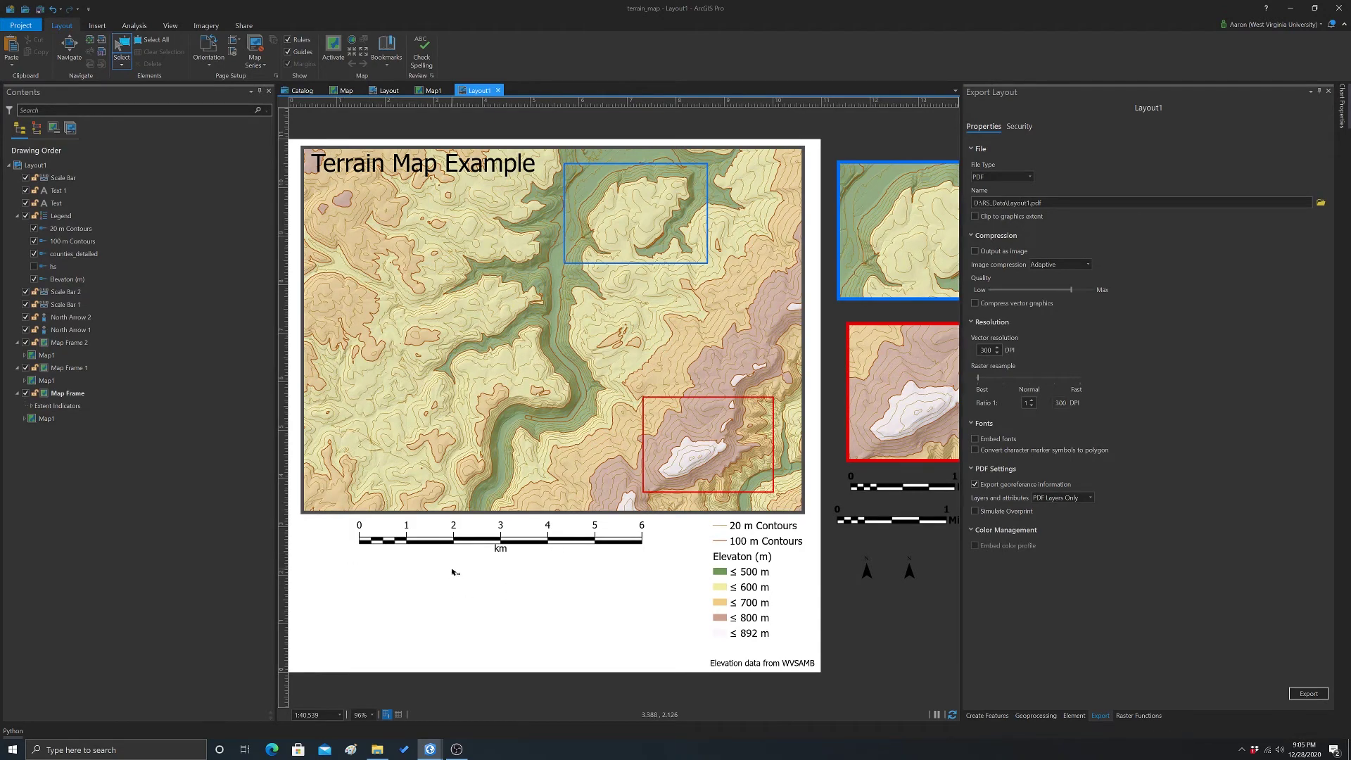
# Convert the main map's scale bar to graphics and expand the resulting group in the drawing order
pyautogui.click(459, 539)
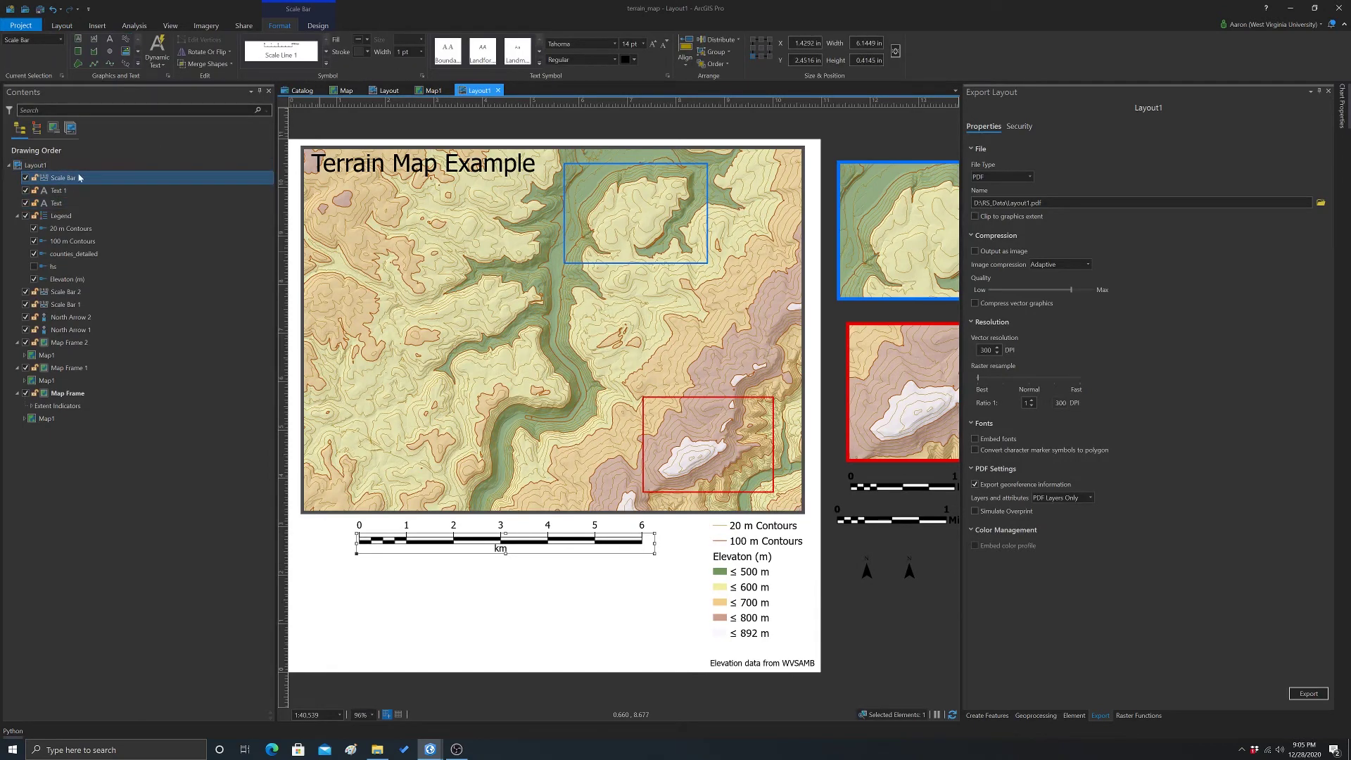
pyautogui.keyDown('ctrl'); pyautogui.click(123, 216); pyautogui.keyUp('ctrl')
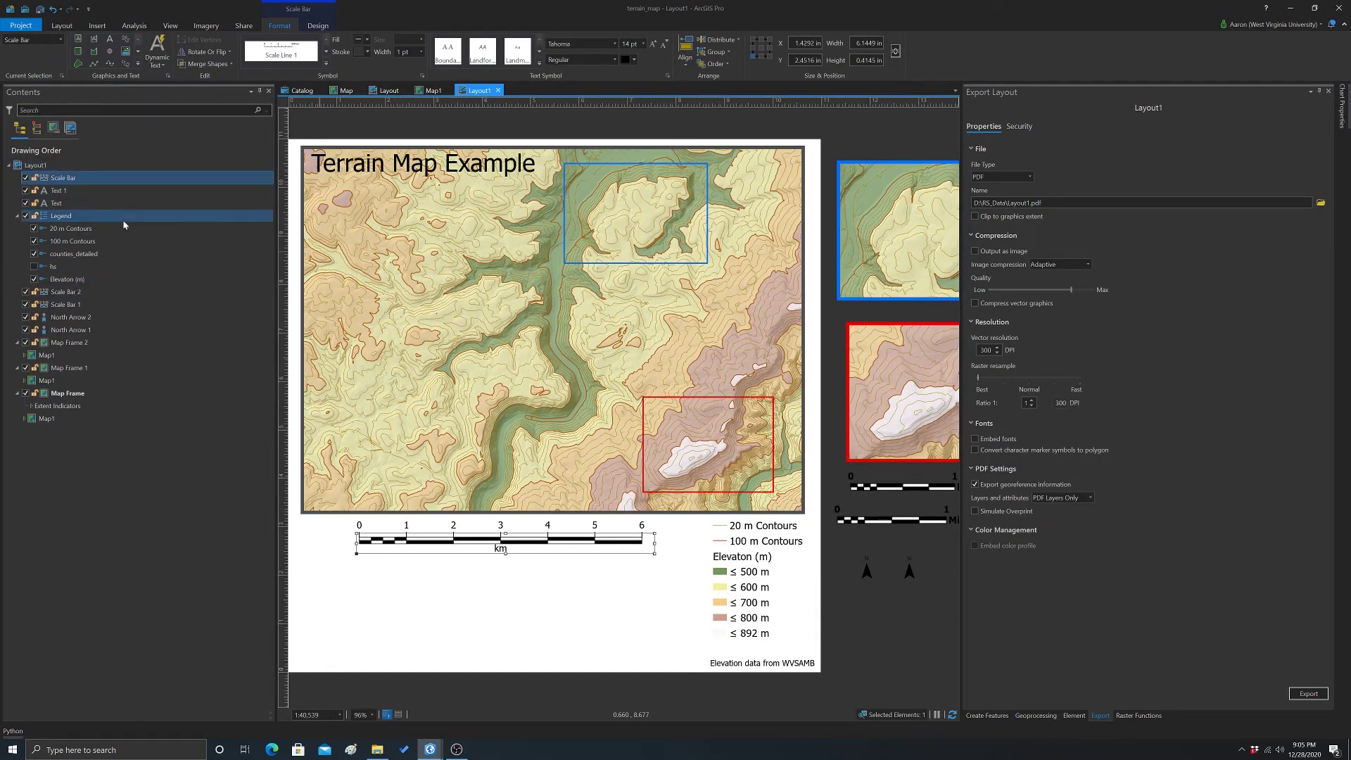
pyautogui.rightClick(73, 178)
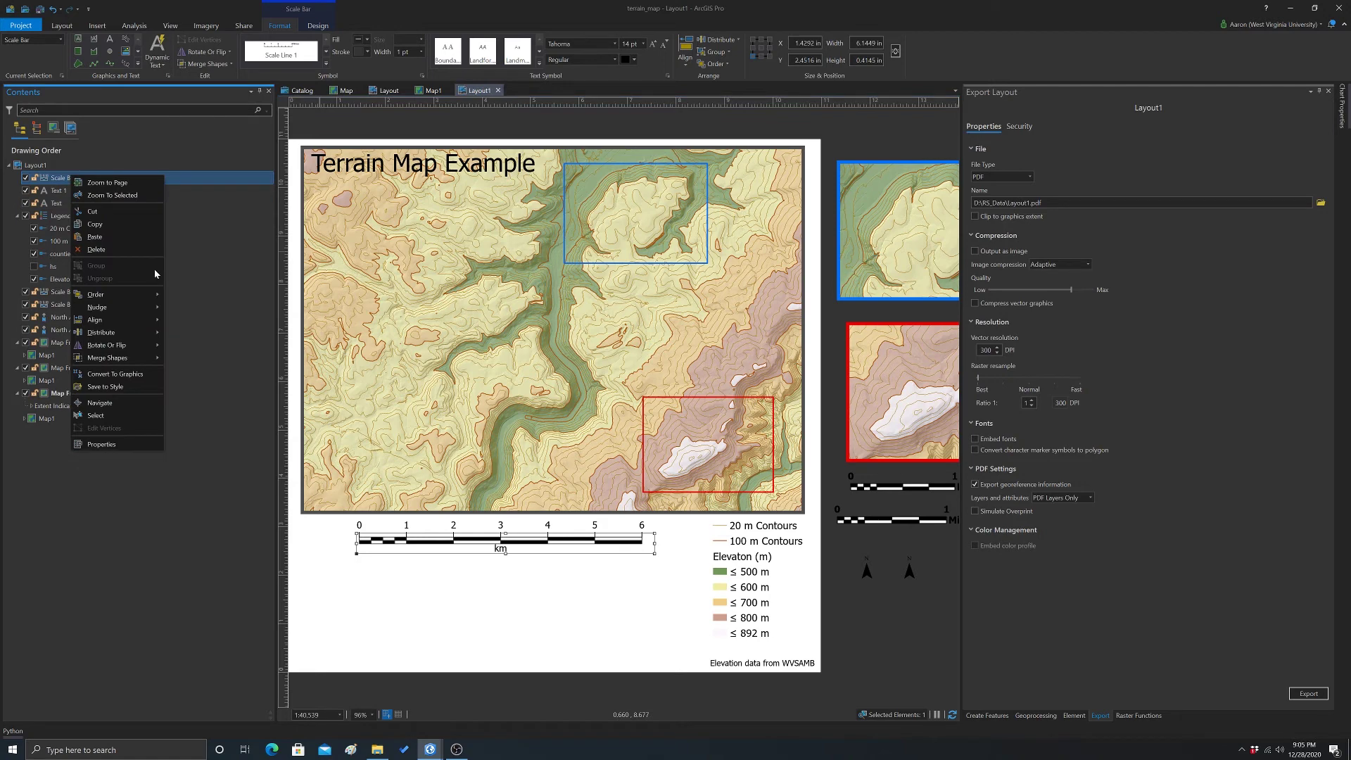
pyautogui.click(127, 380)
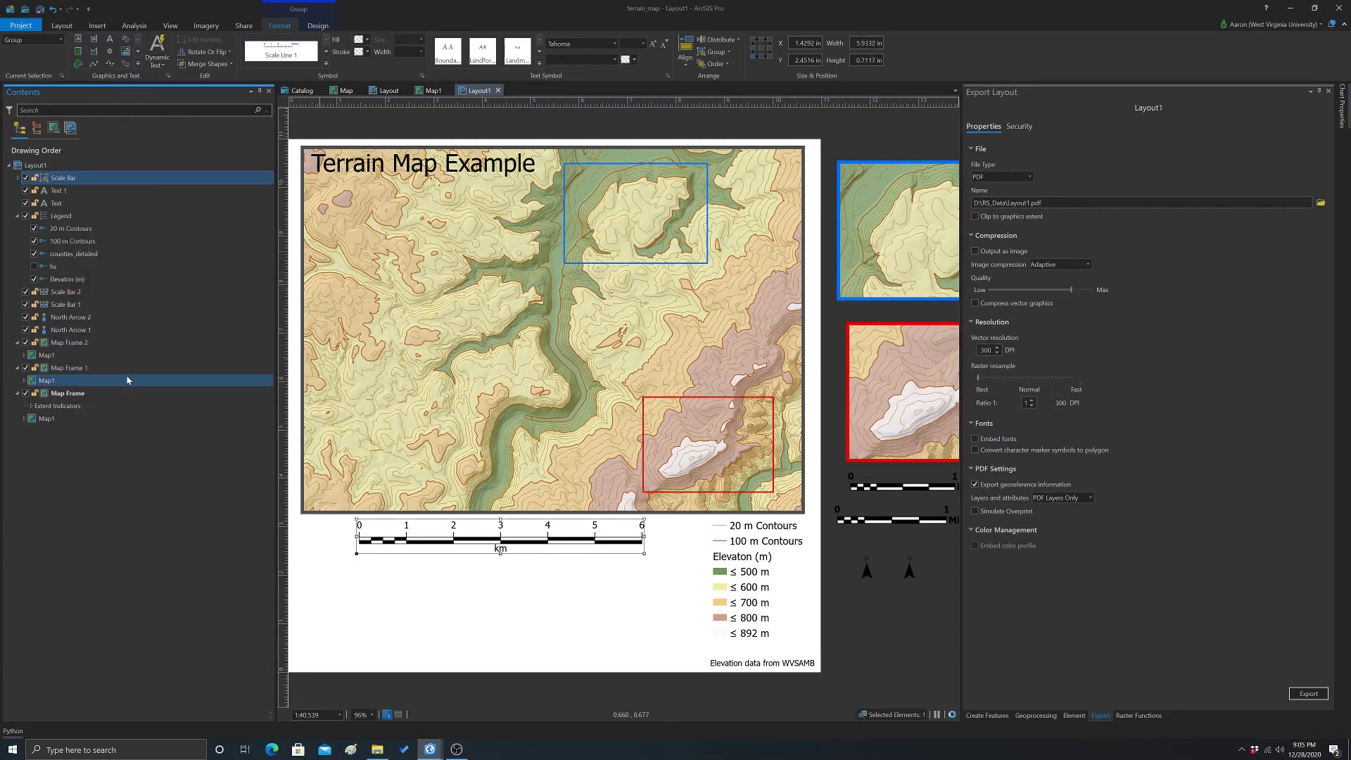
pyautogui.click(18, 178)
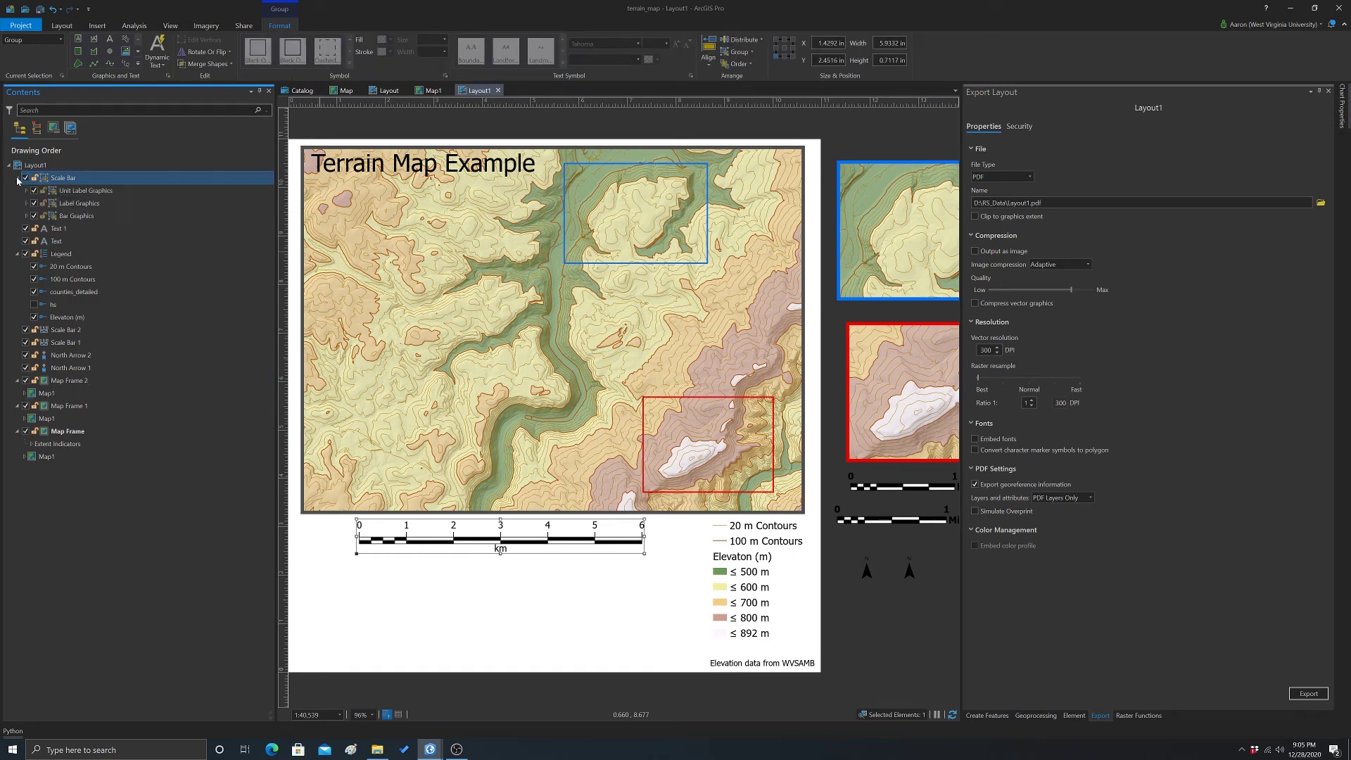
# Ungroup the converted scale bar into its unit label, number label and bar graphics
pyautogui.rightClick(65, 179)
pyautogui.rightClick(64, 178)
pyautogui.click(48, 180)
pyautogui.rightClick(48, 181)
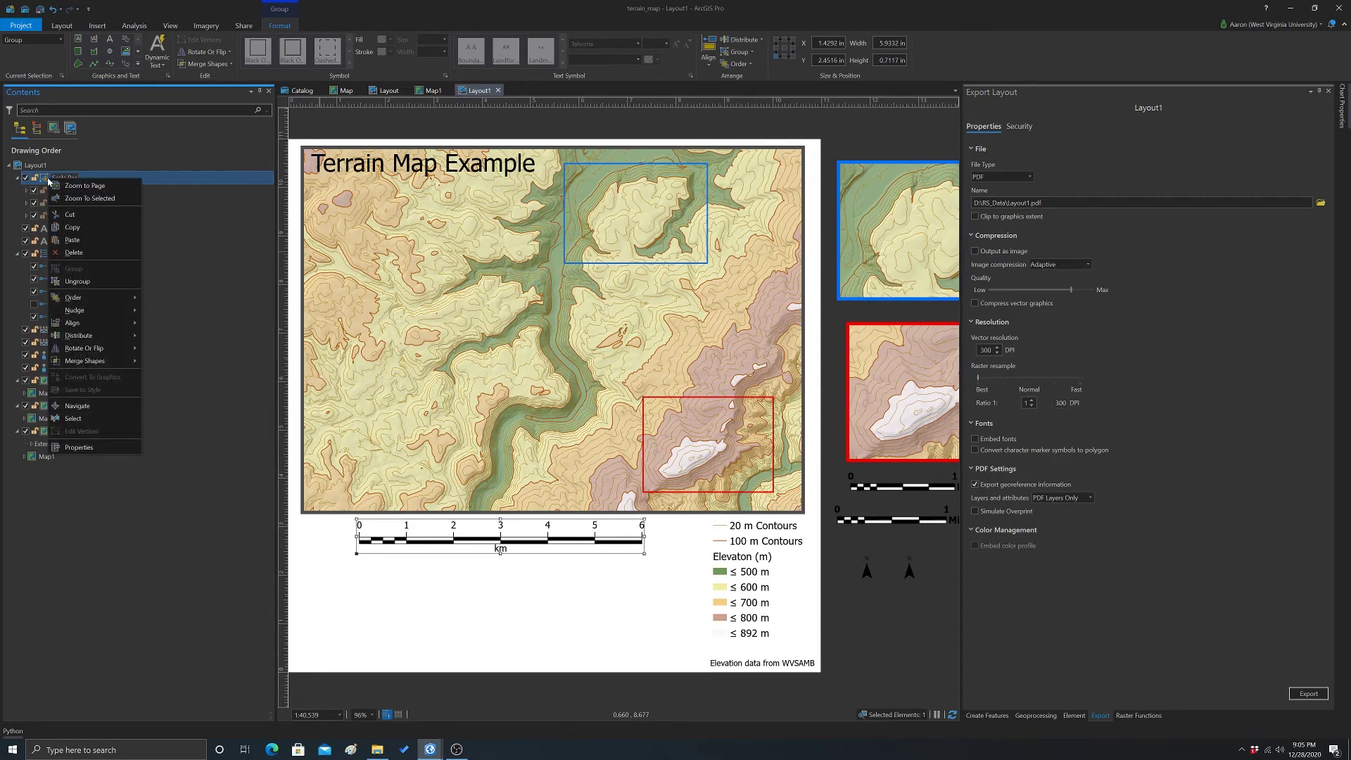
pyautogui.click(79, 282)
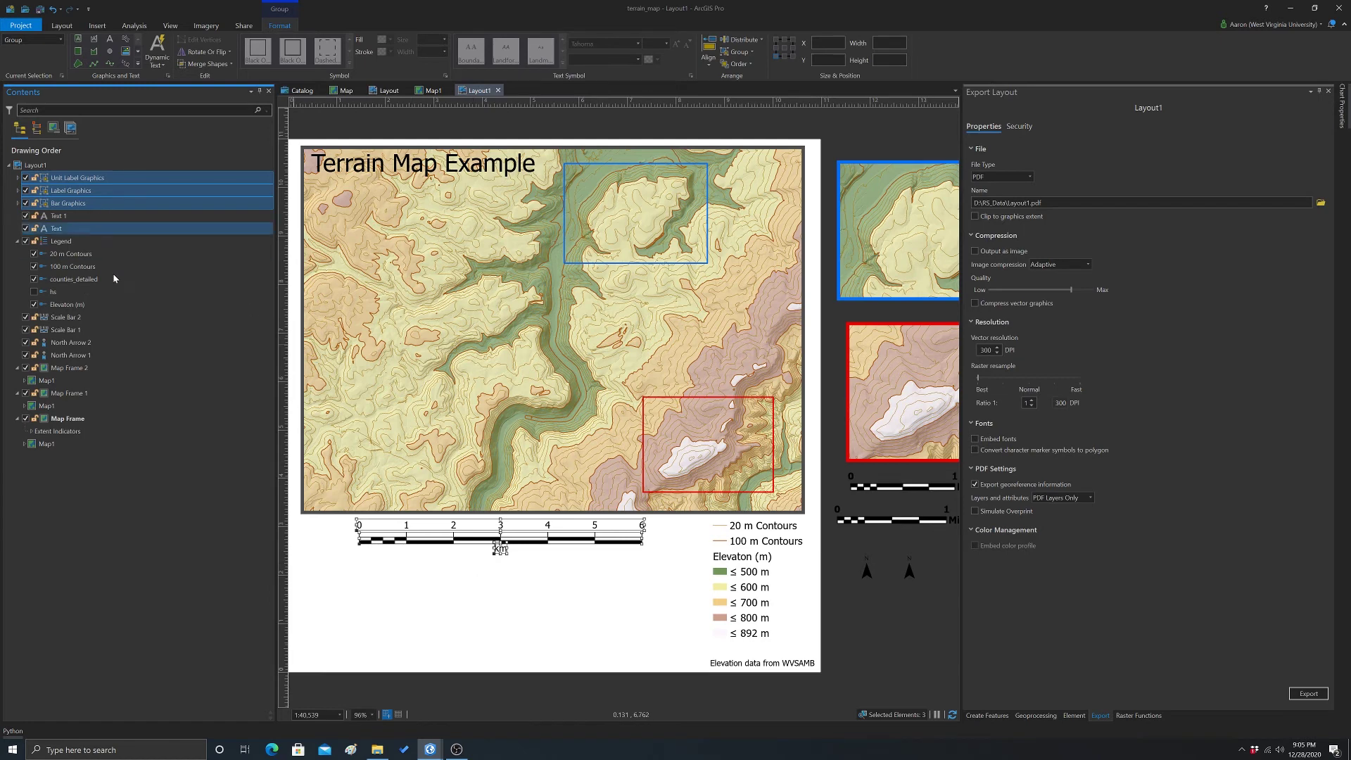
pyautogui.click(180, 266)
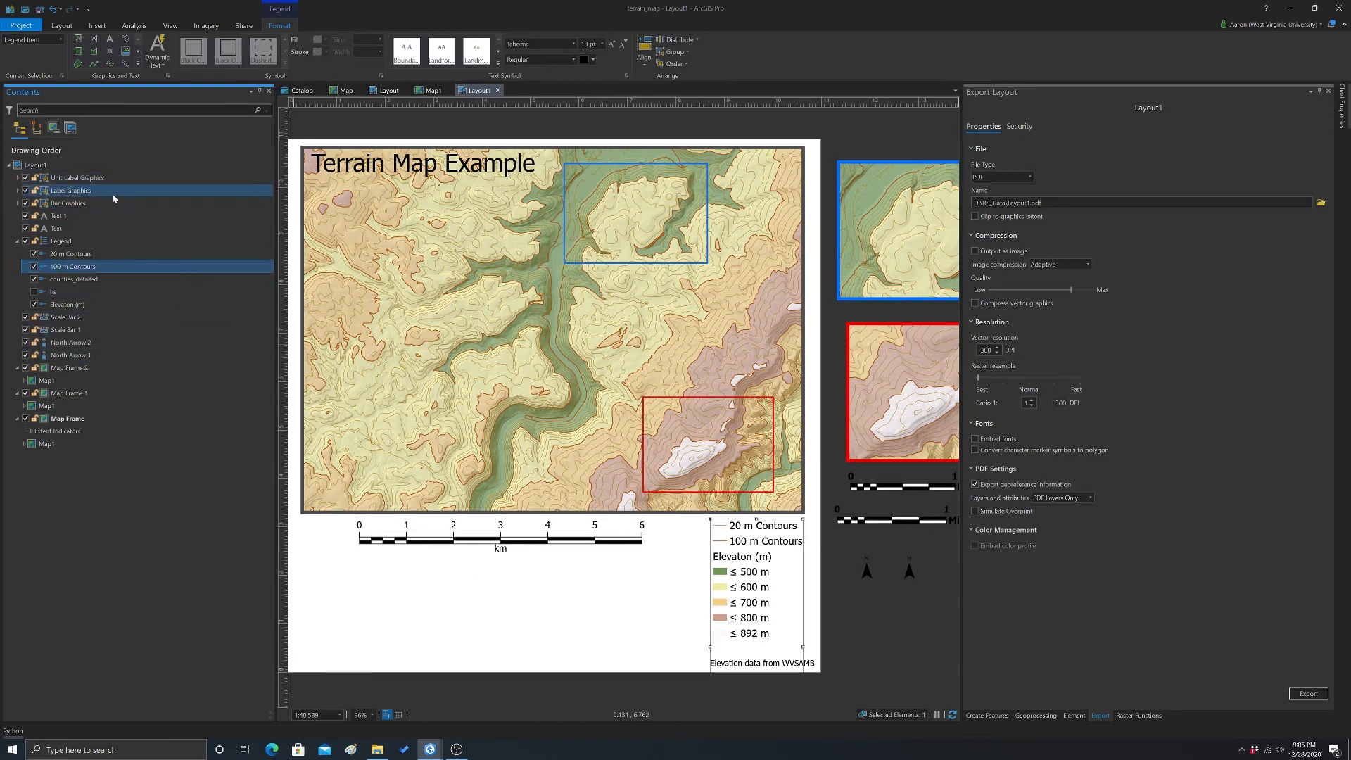
# Ungroup the scale bar's Label Graphics into individual text elements and clear the selection
pyautogui.rightClick(80, 193)
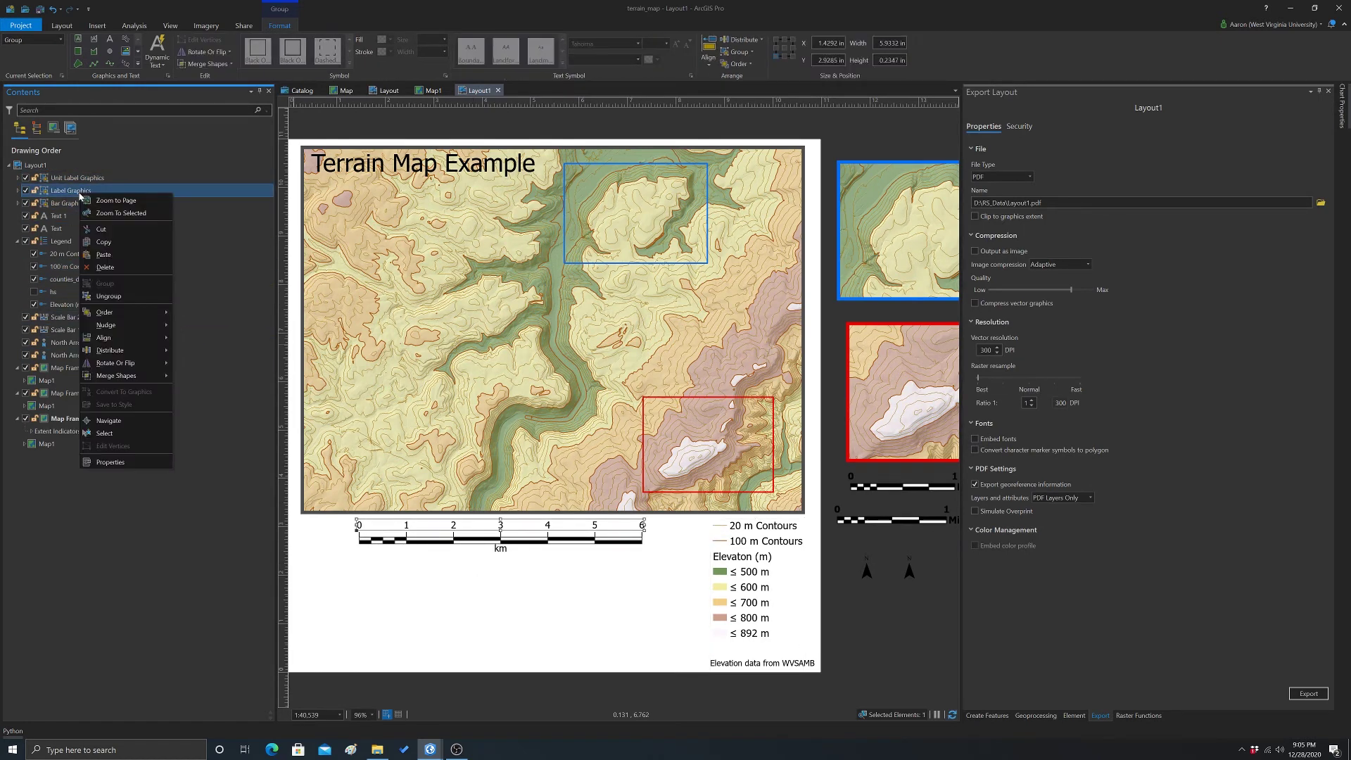
pyautogui.click(102, 295)
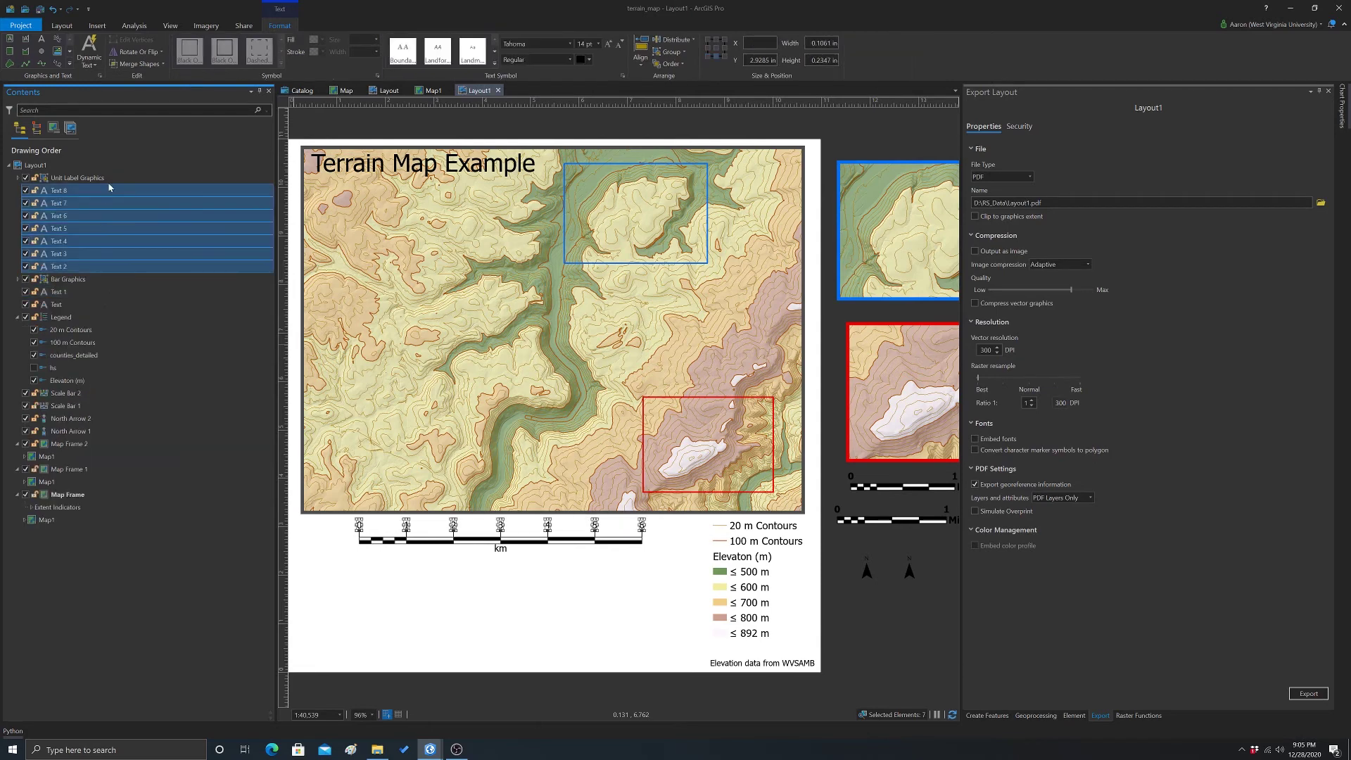
pyautogui.click(141, 165)
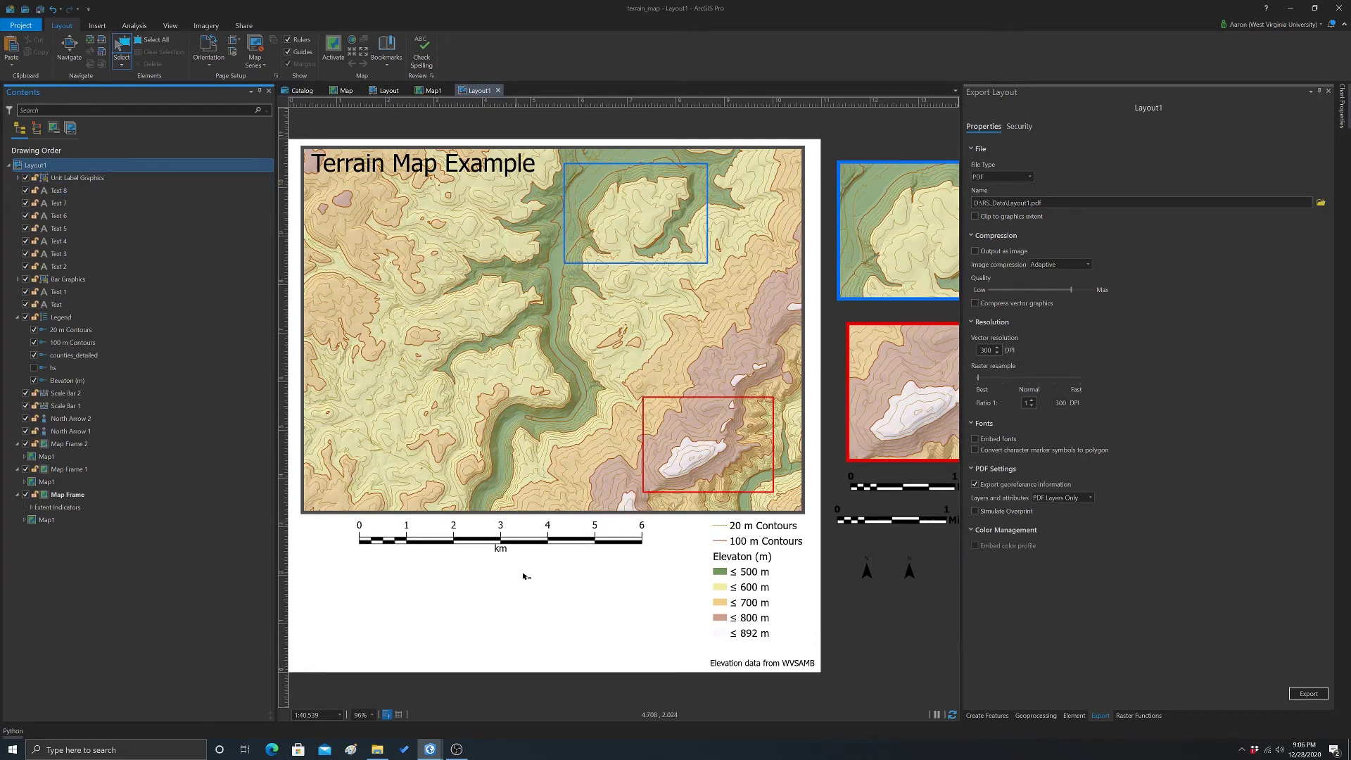
# Move the km unit label from beneath the bar to just beyond the bar's 6 end
pyautogui.click(500, 548)
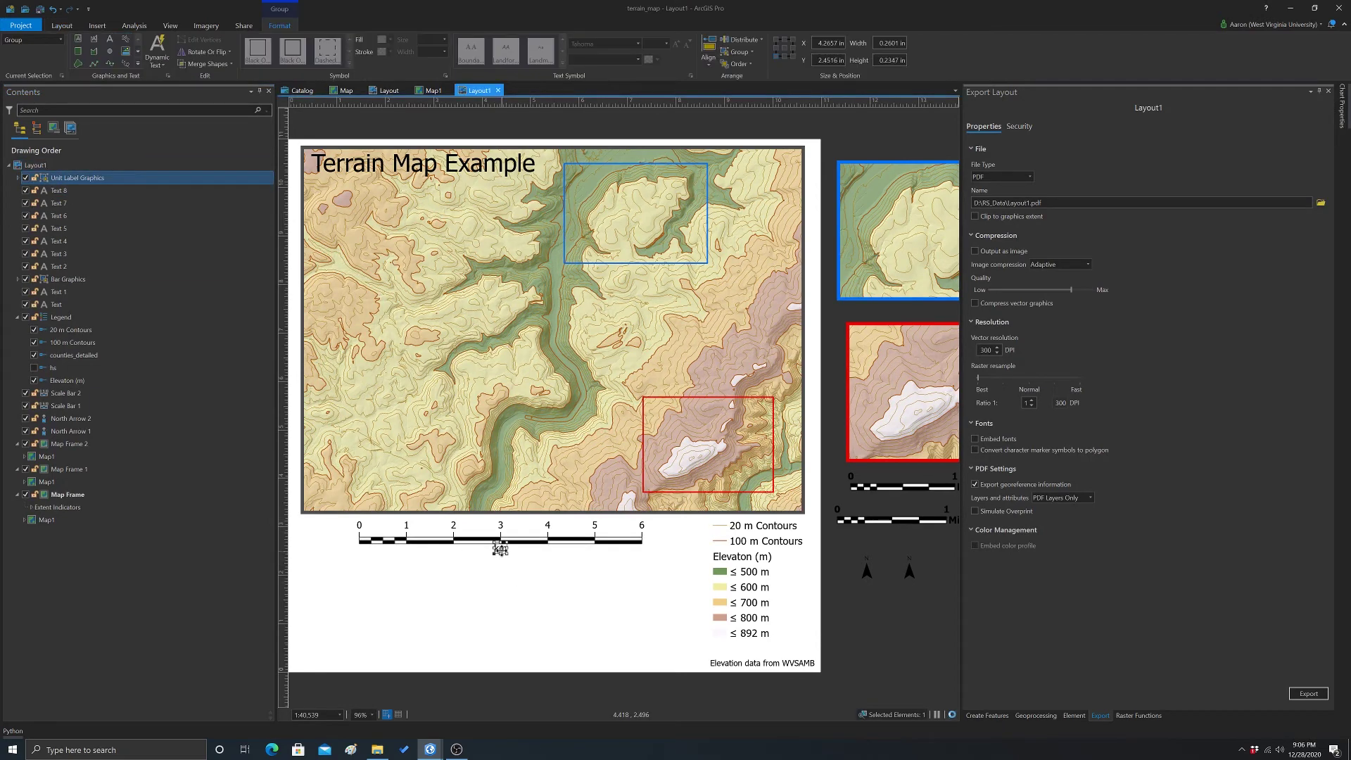
pyautogui.moveTo(506, 552); pyautogui.dragTo(655, 541)
pyautogui.click(640, 566)
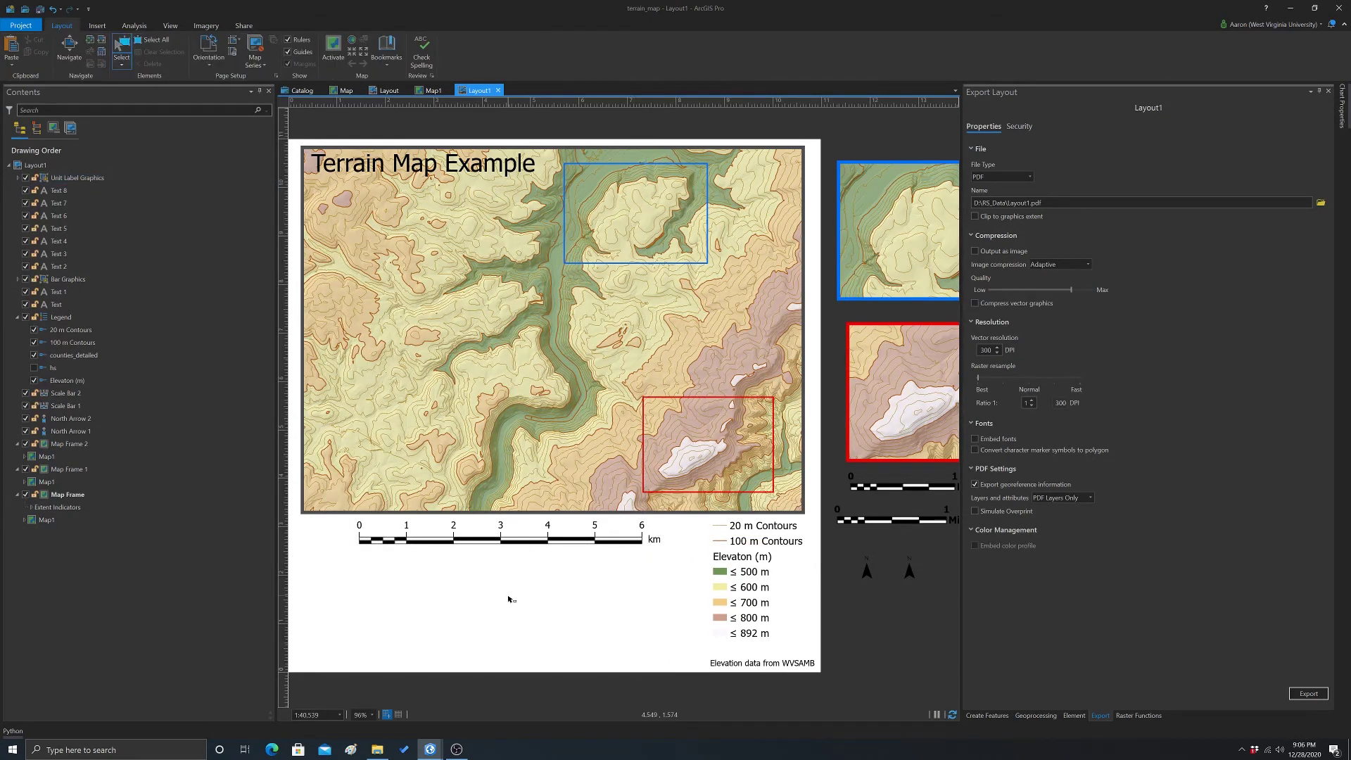
# Examine the general, display and placement properties of the km unit label group
pyautogui.click(657, 543)
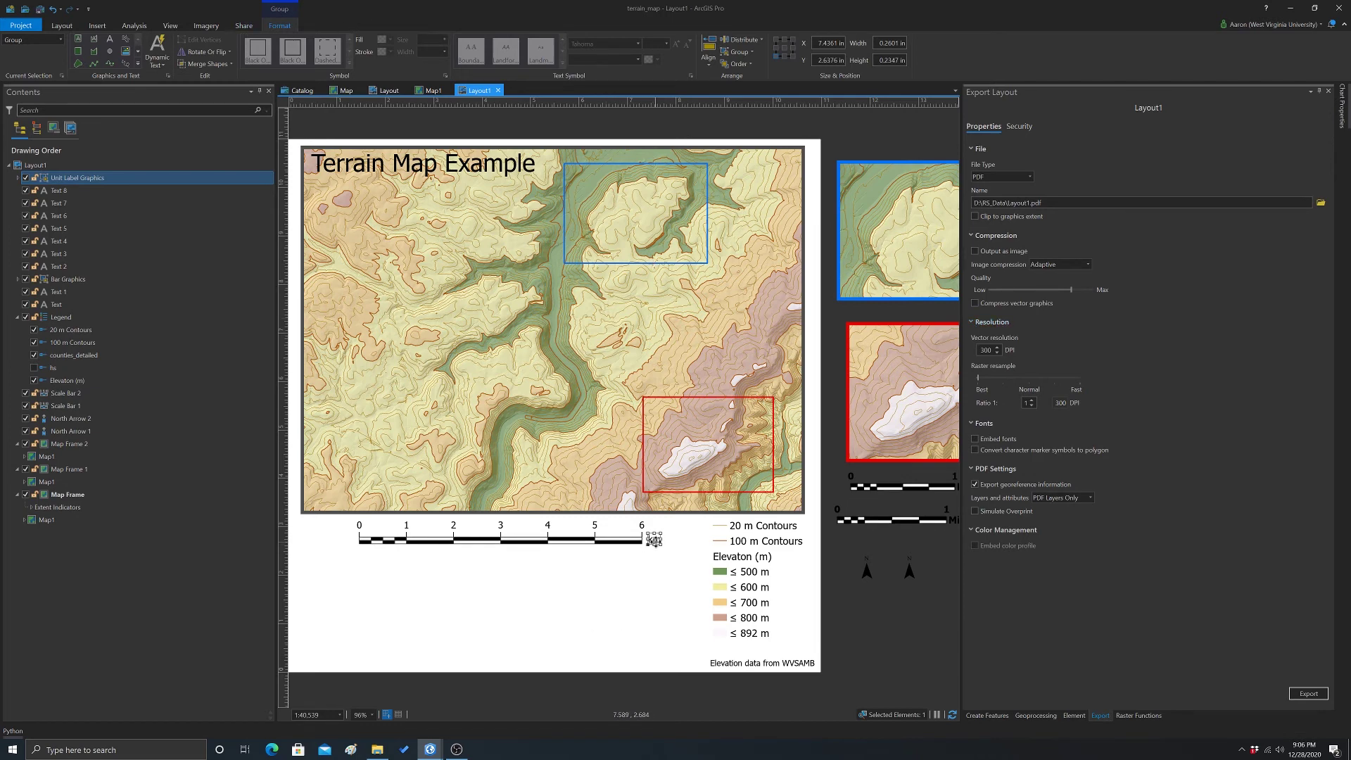
pyautogui.rightClick(655, 541)
pyautogui.click(688, 533)
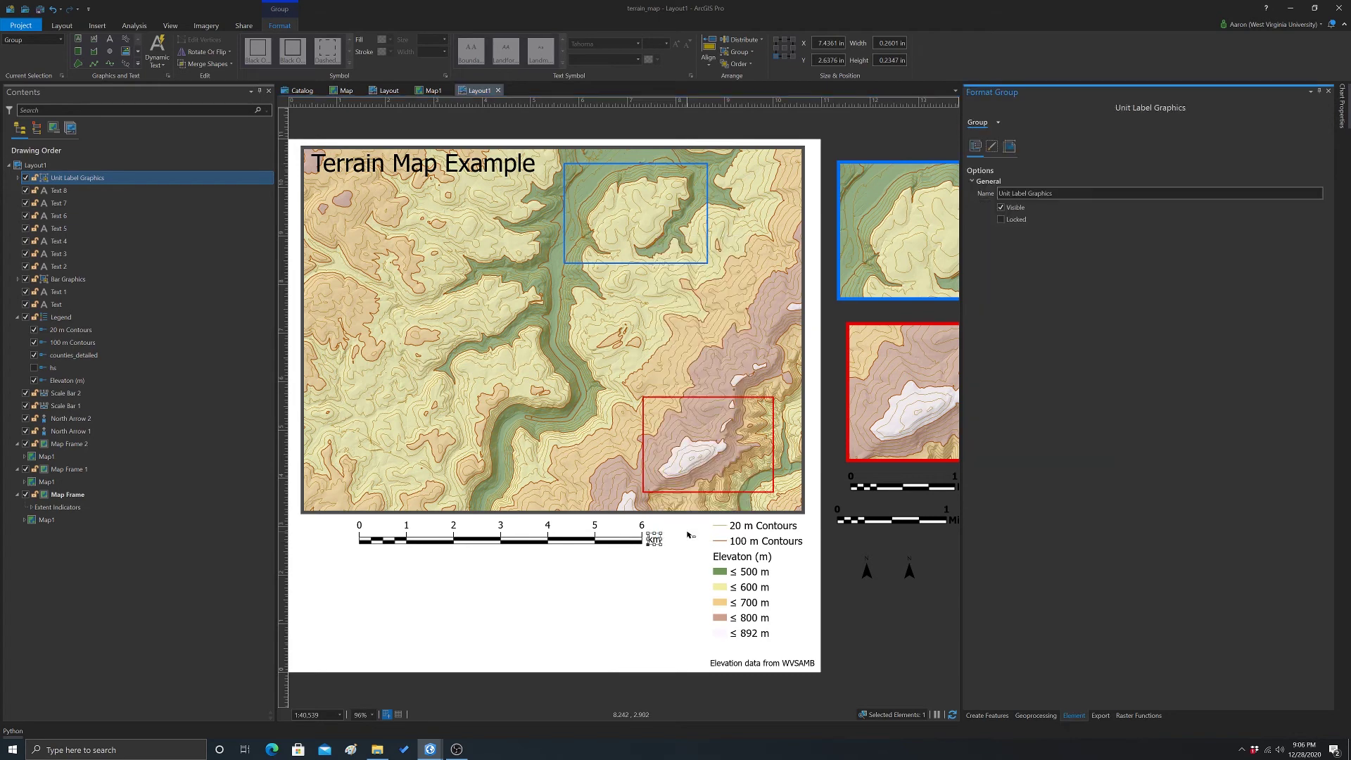
pyautogui.click(1007, 148)
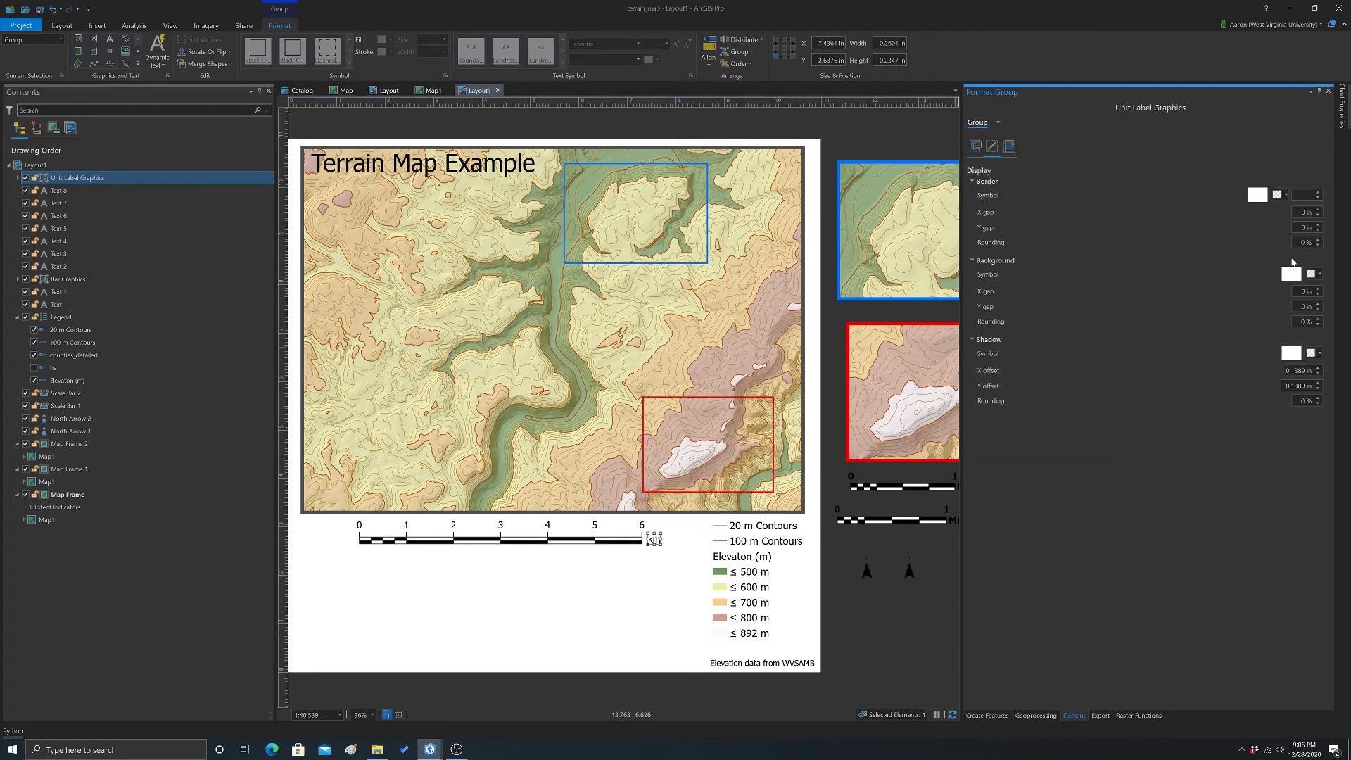
pyautogui.click(1009, 148)
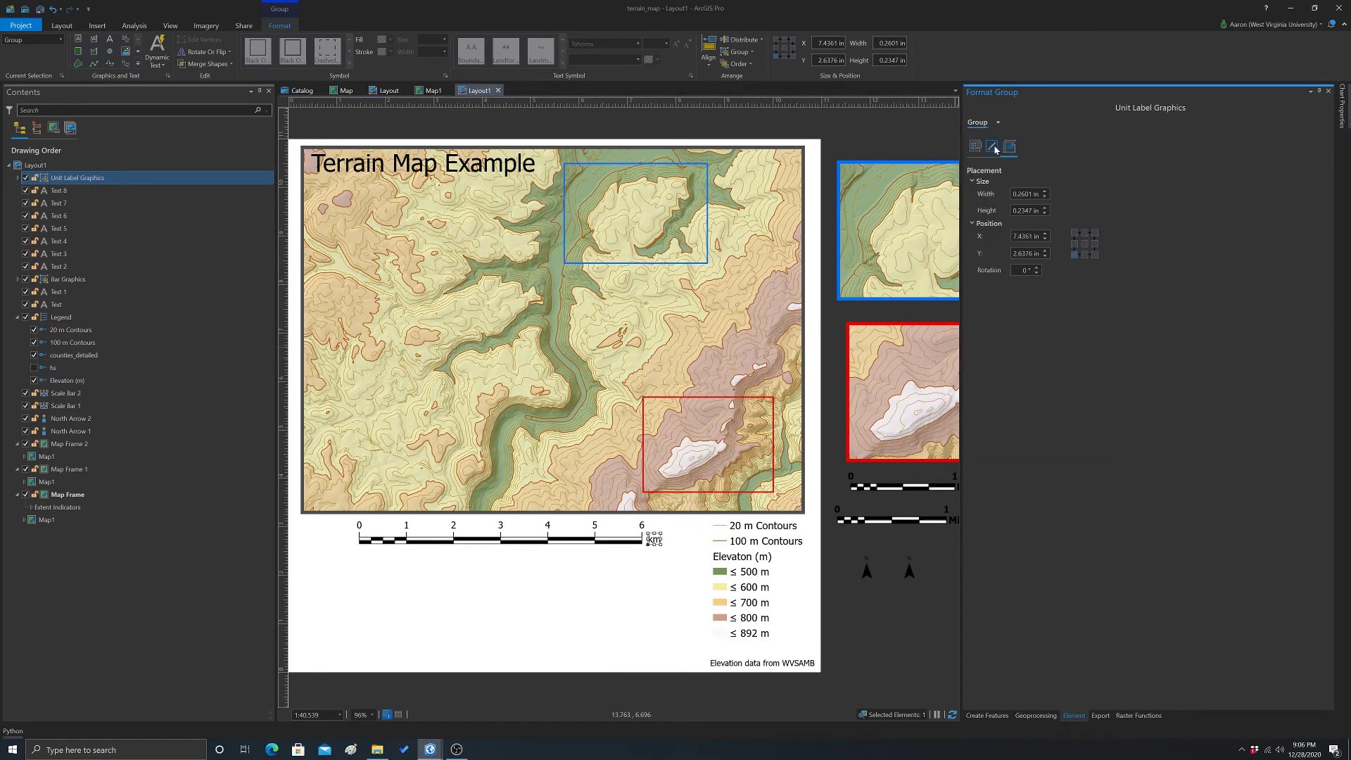
pyautogui.click(994, 147)
pyautogui.click(981, 149)
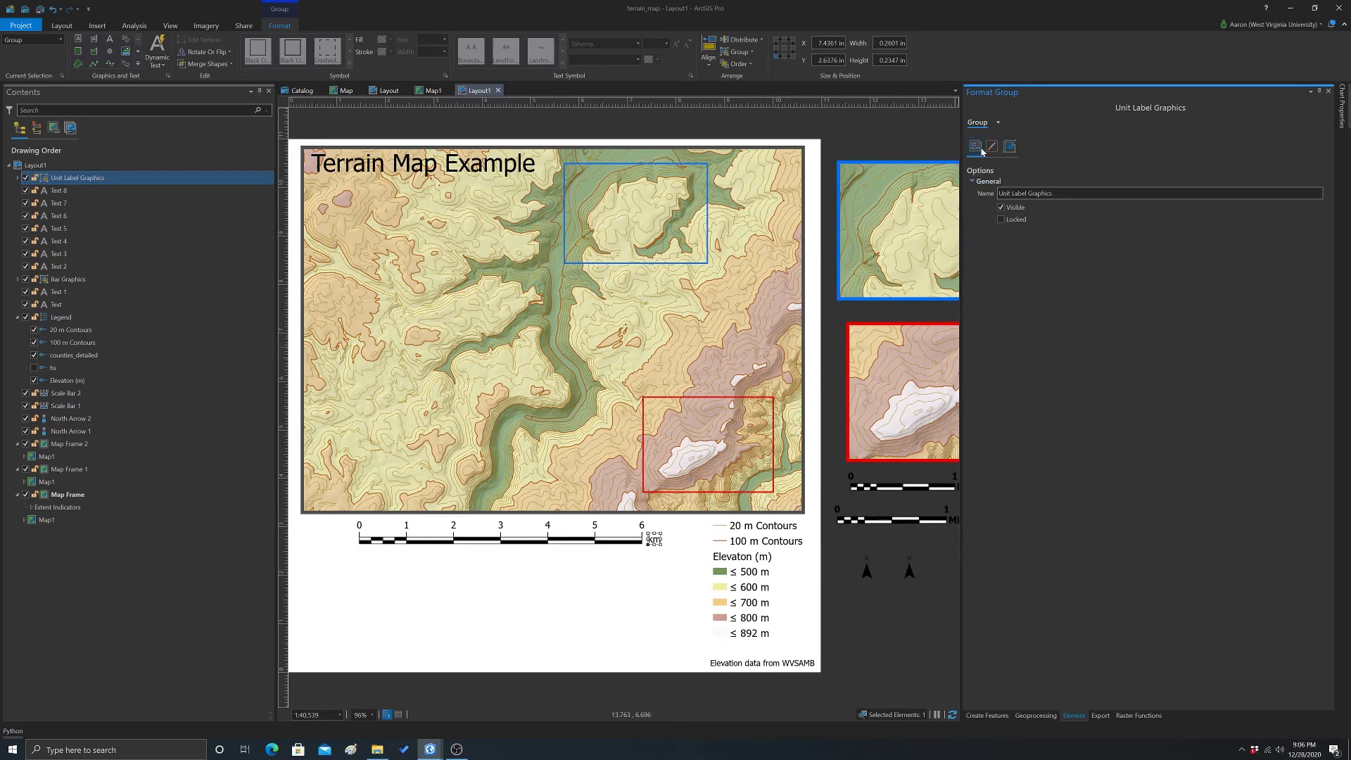
pyautogui.click(991, 149)
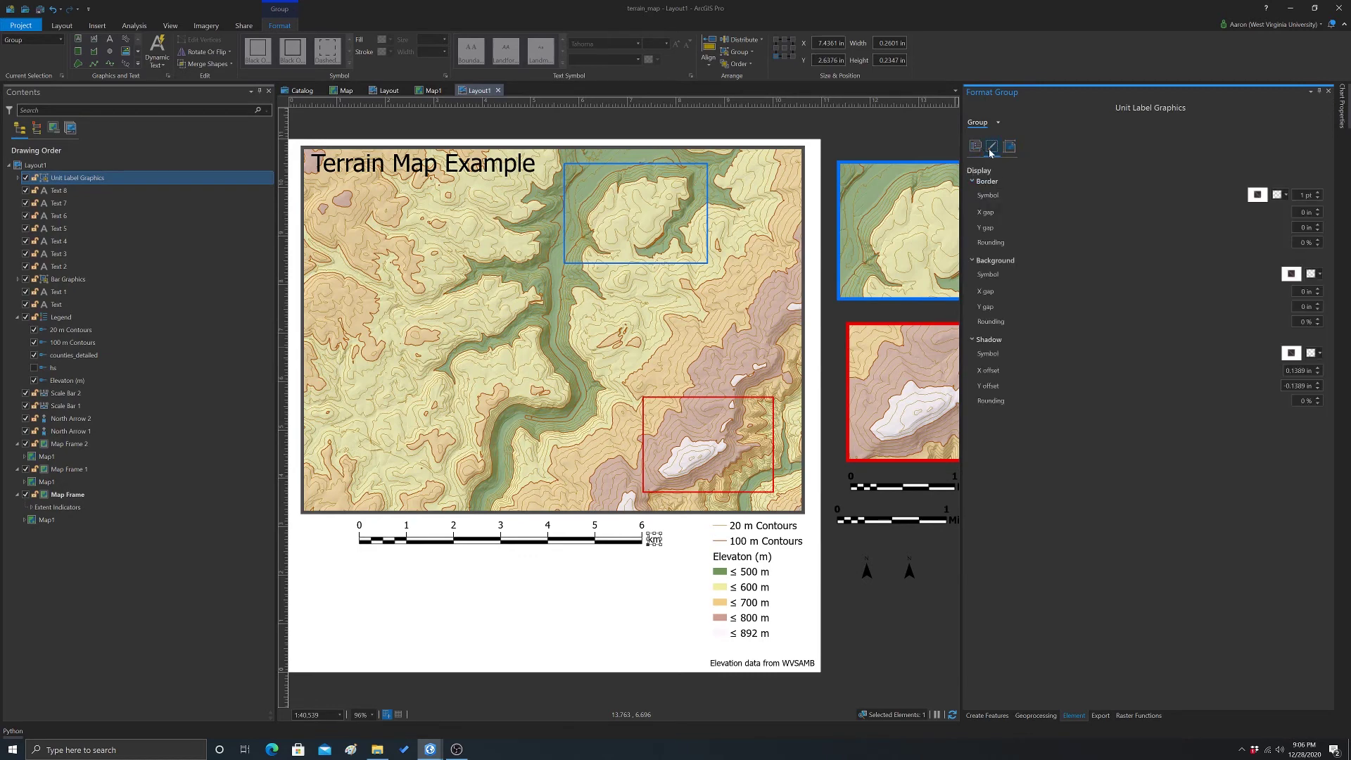
pyautogui.click(1009, 147)
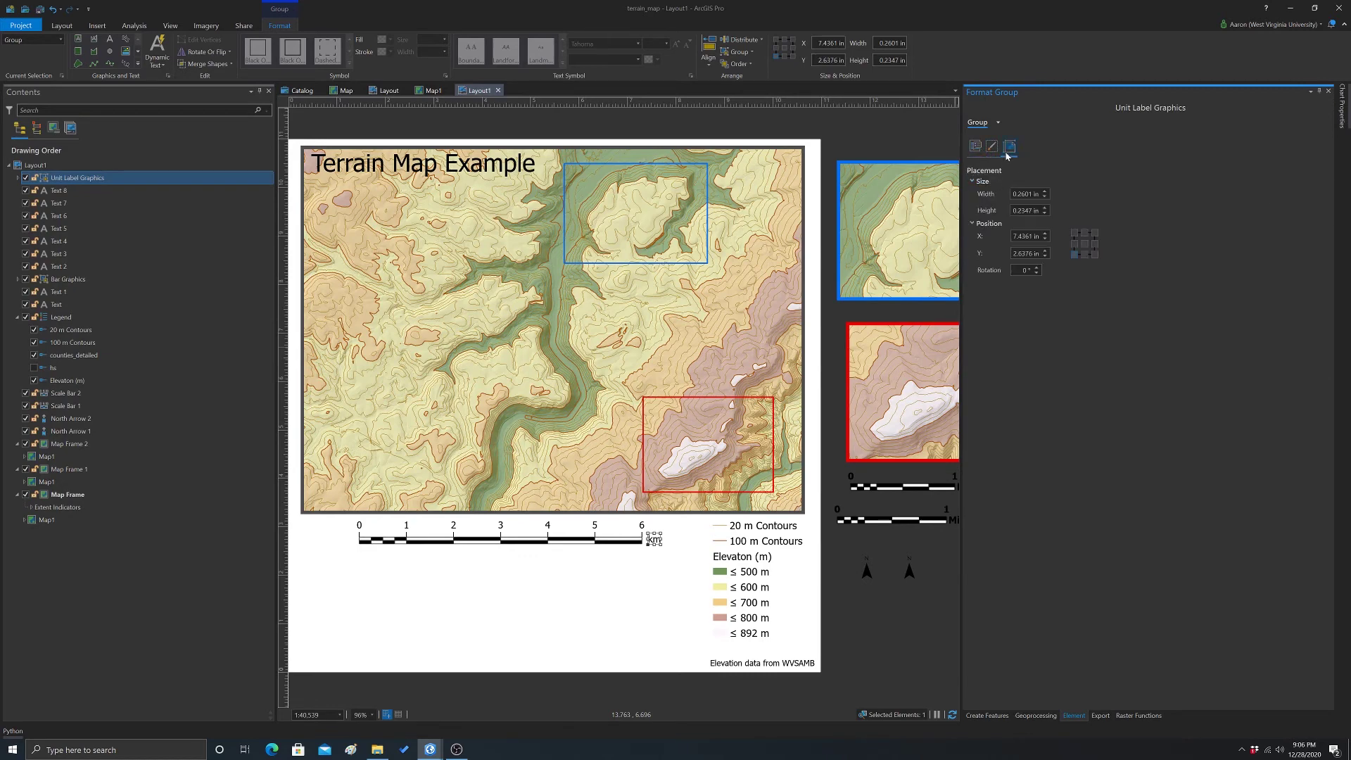
pyautogui.click(999, 123)
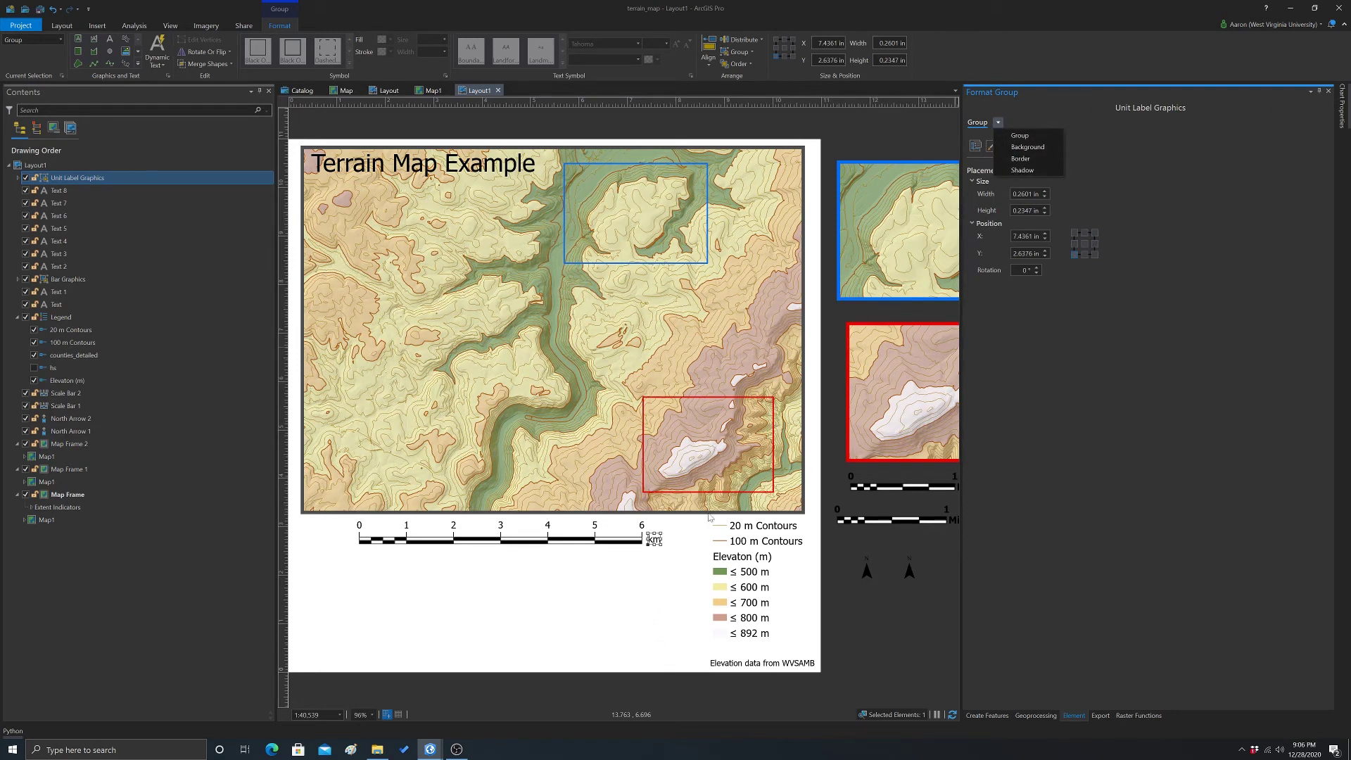
# Ungroup the Unit Label Graphics into a standalone km text element and clear the selection
pyautogui.rightClick(653, 541)
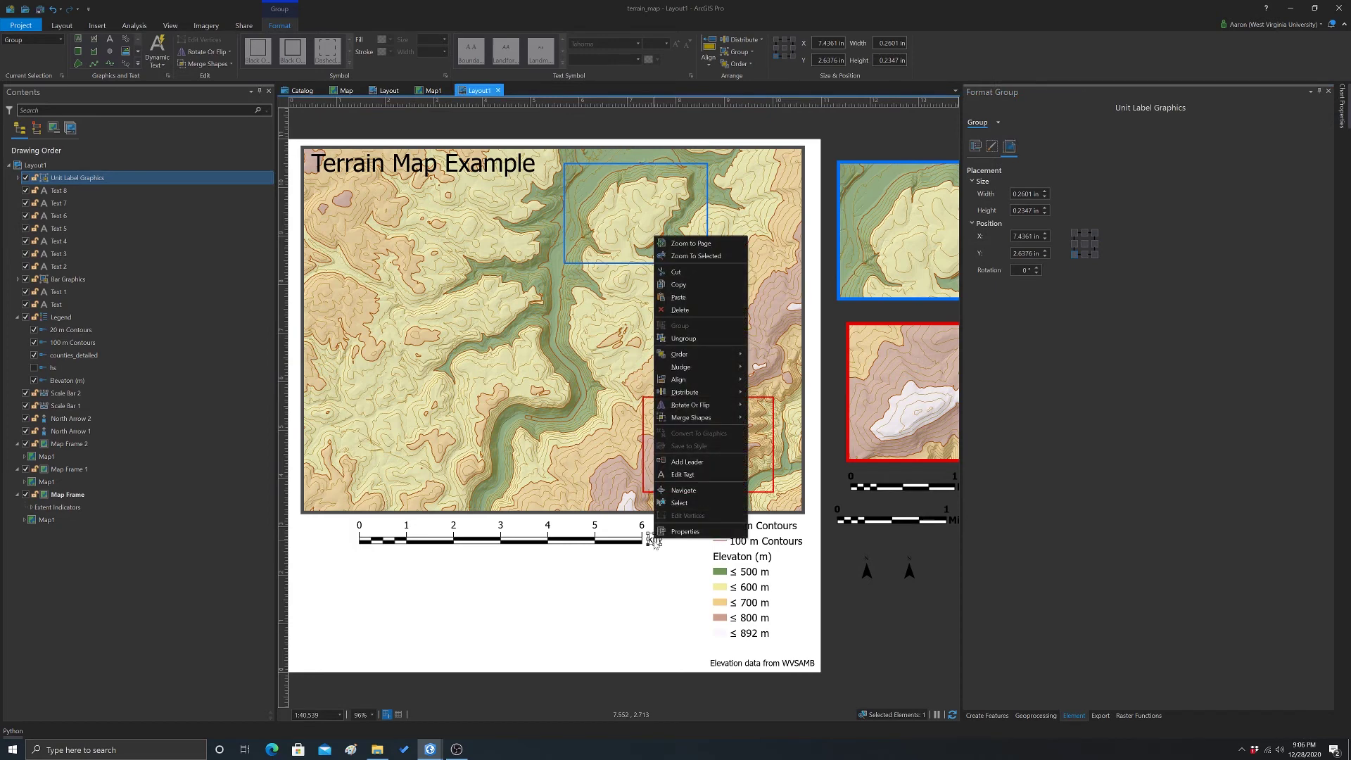
pyautogui.click(683, 338)
pyautogui.click(644, 606)
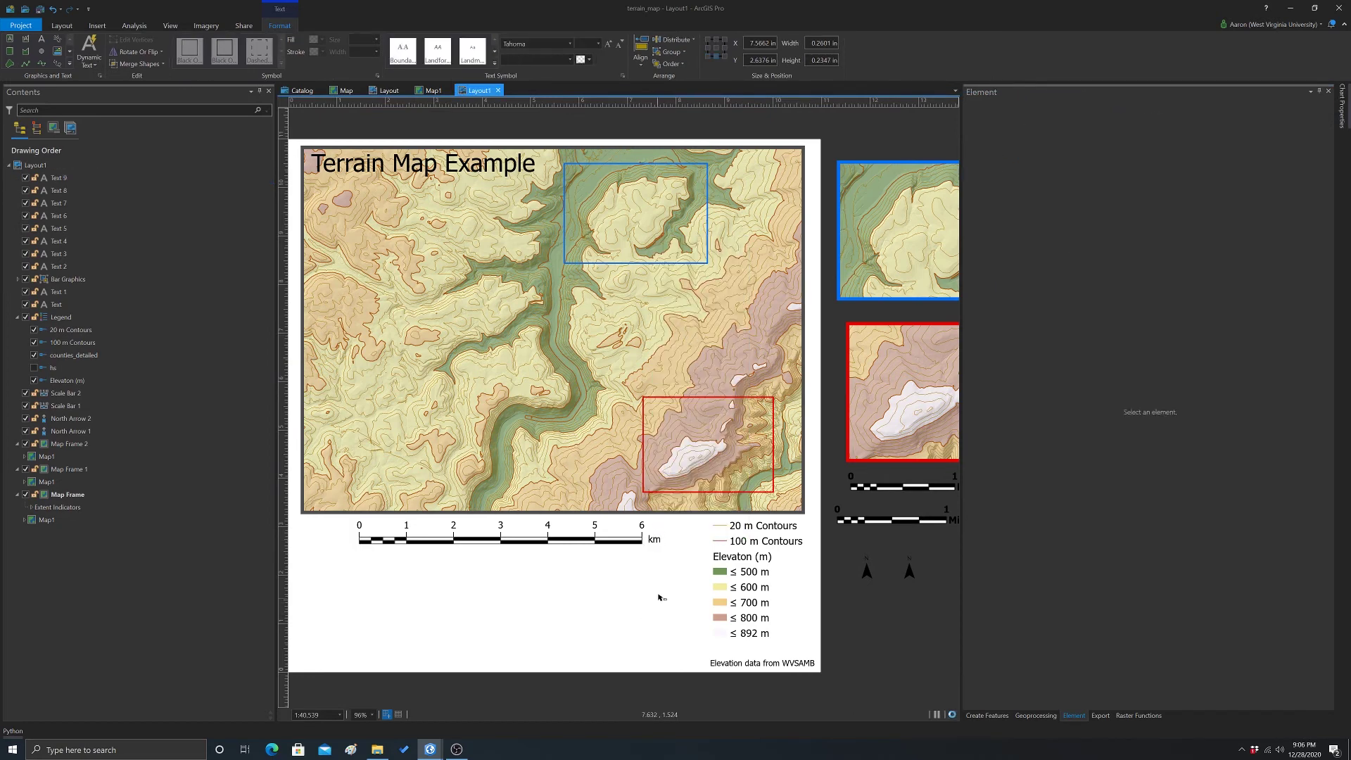
# Enlarge the font size of the km text in its text symbol appearance settings and apply the change
pyautogui.click(655, 540)
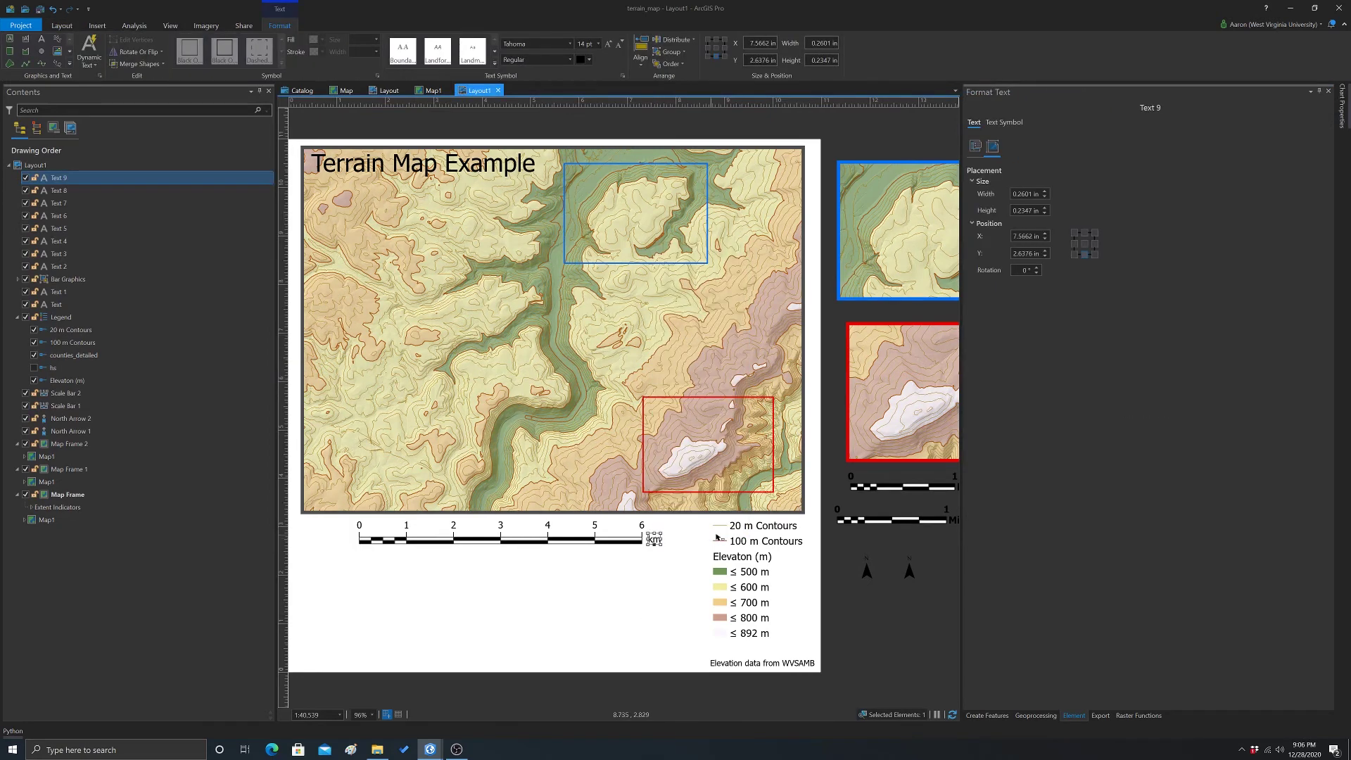
pyautogui.click(978, 151)
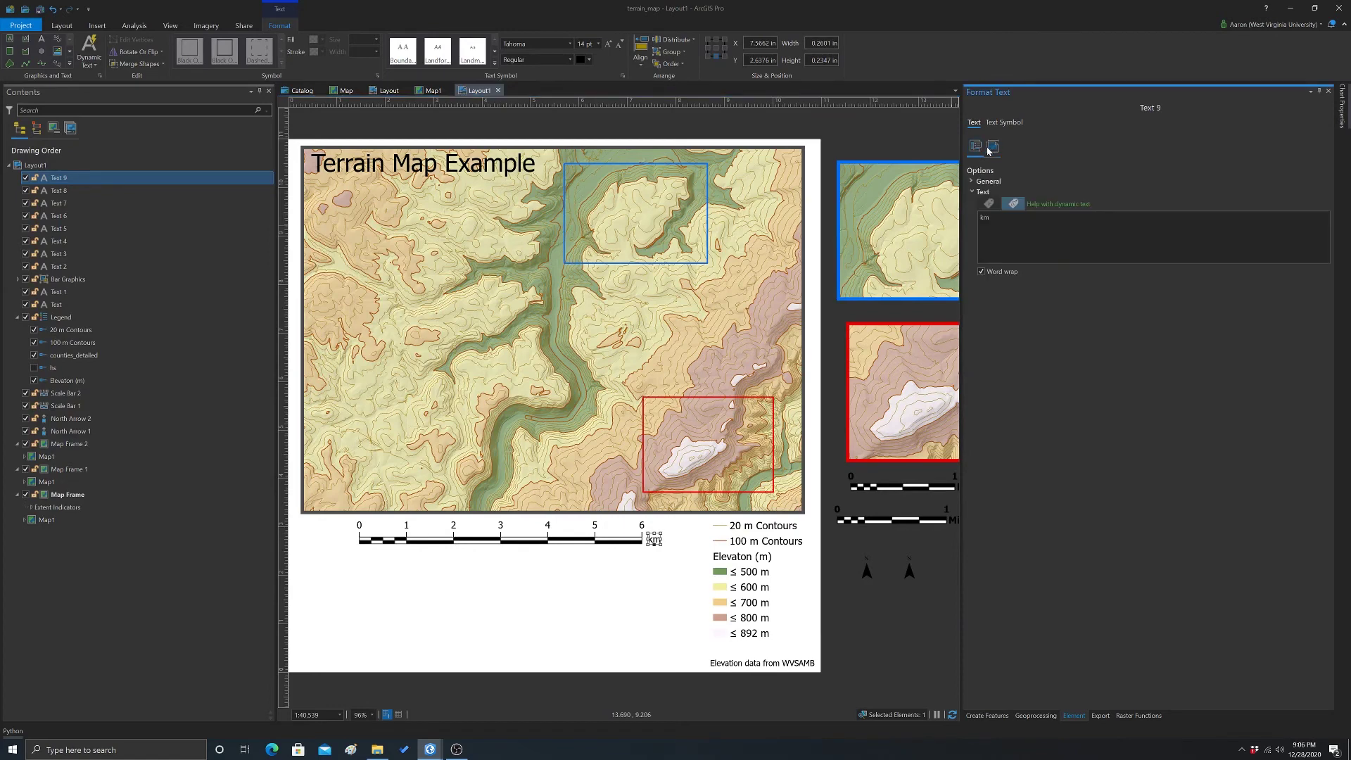
pyautogui.click(988, 151)
pyautogui.click(1004, 123)
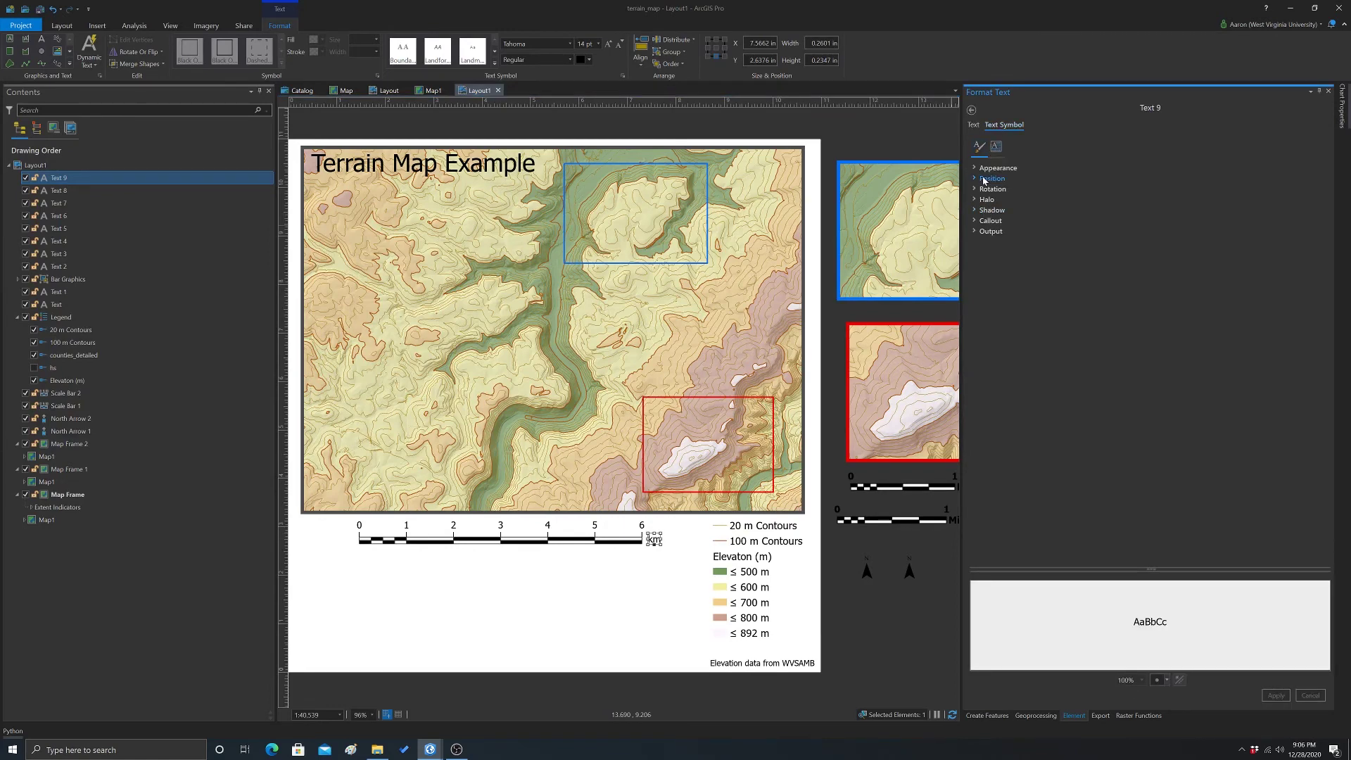
pyautogui.click(975, 168)
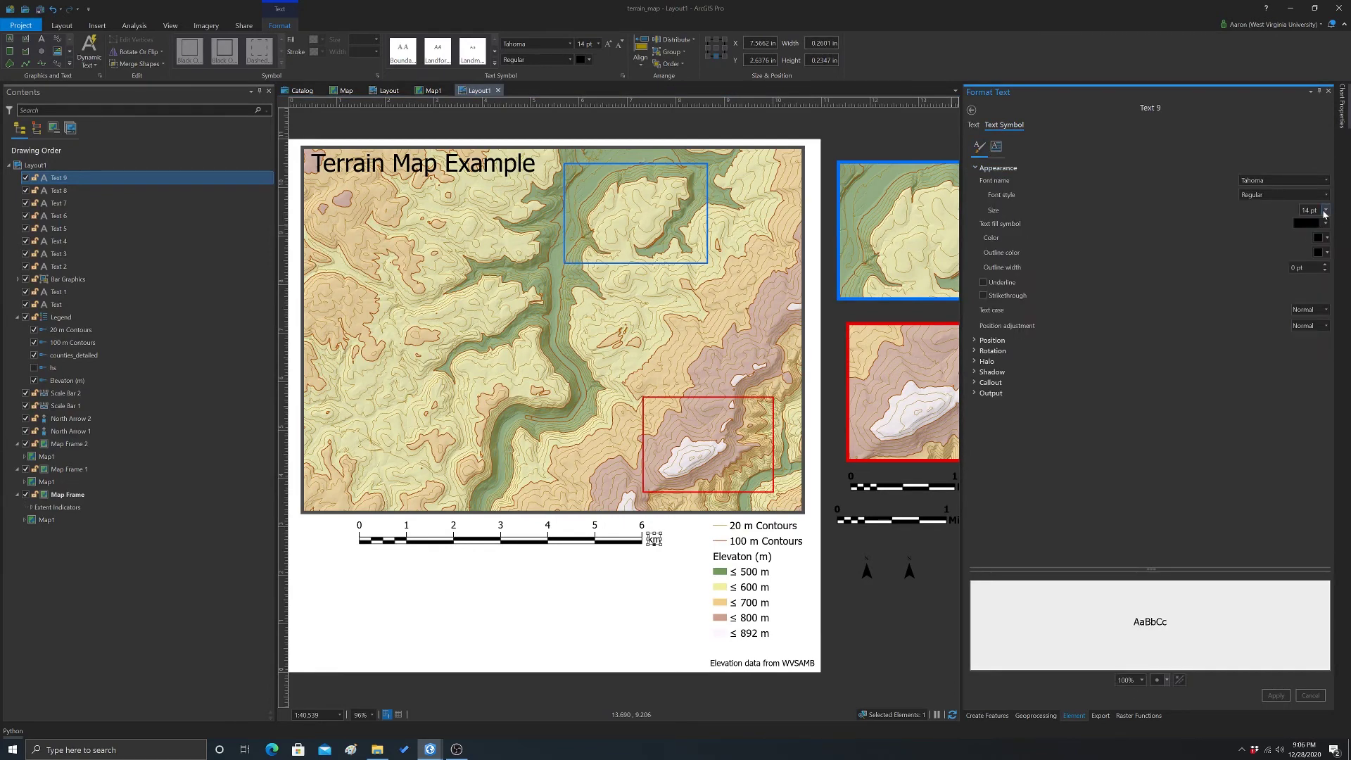
pyautogui.click(1324, 211)
pyautogui.click(1312, 326)
pyautogui.click(1274, 696)
pyautogui.click(660, 601)
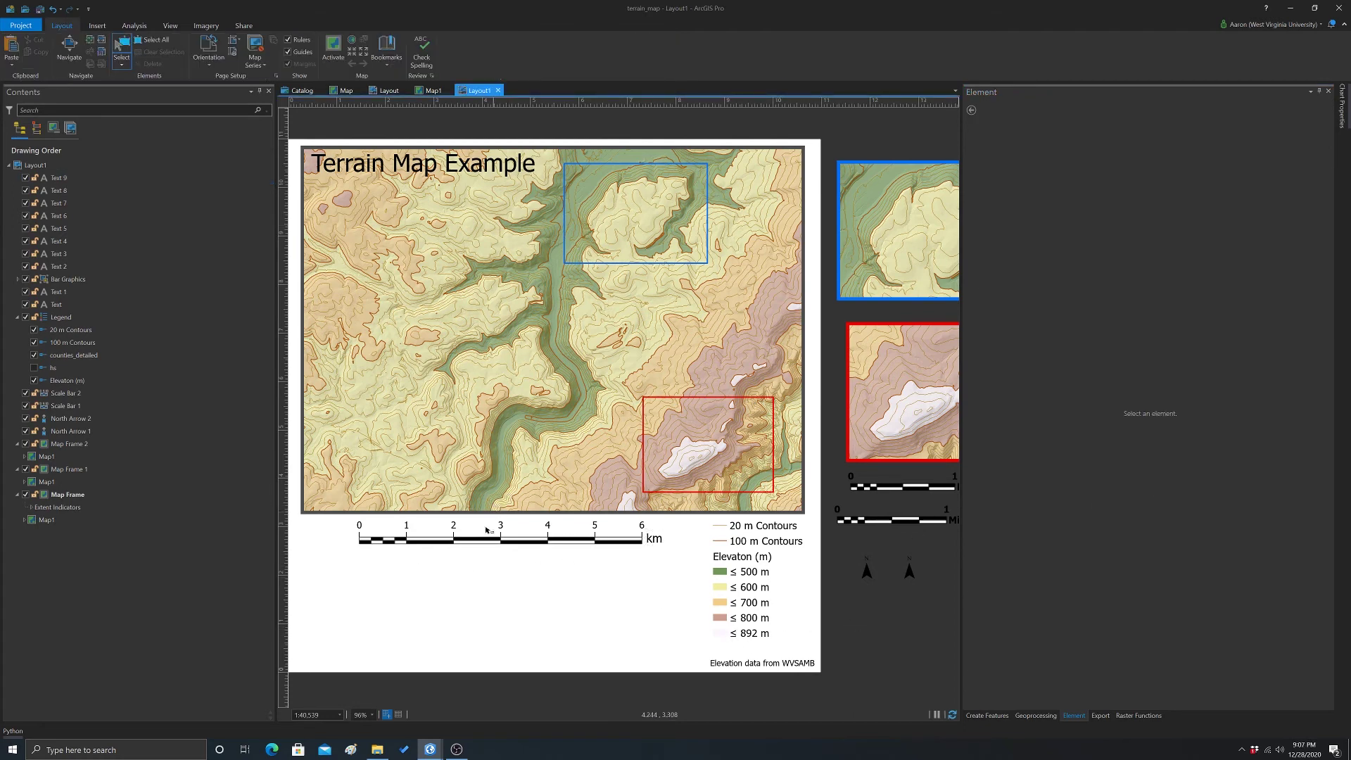
# Within the scale bar's Bar Graphics group, fill the lower black segment between 1 and 2 with dark gray
pyautogui.click(612, 542)
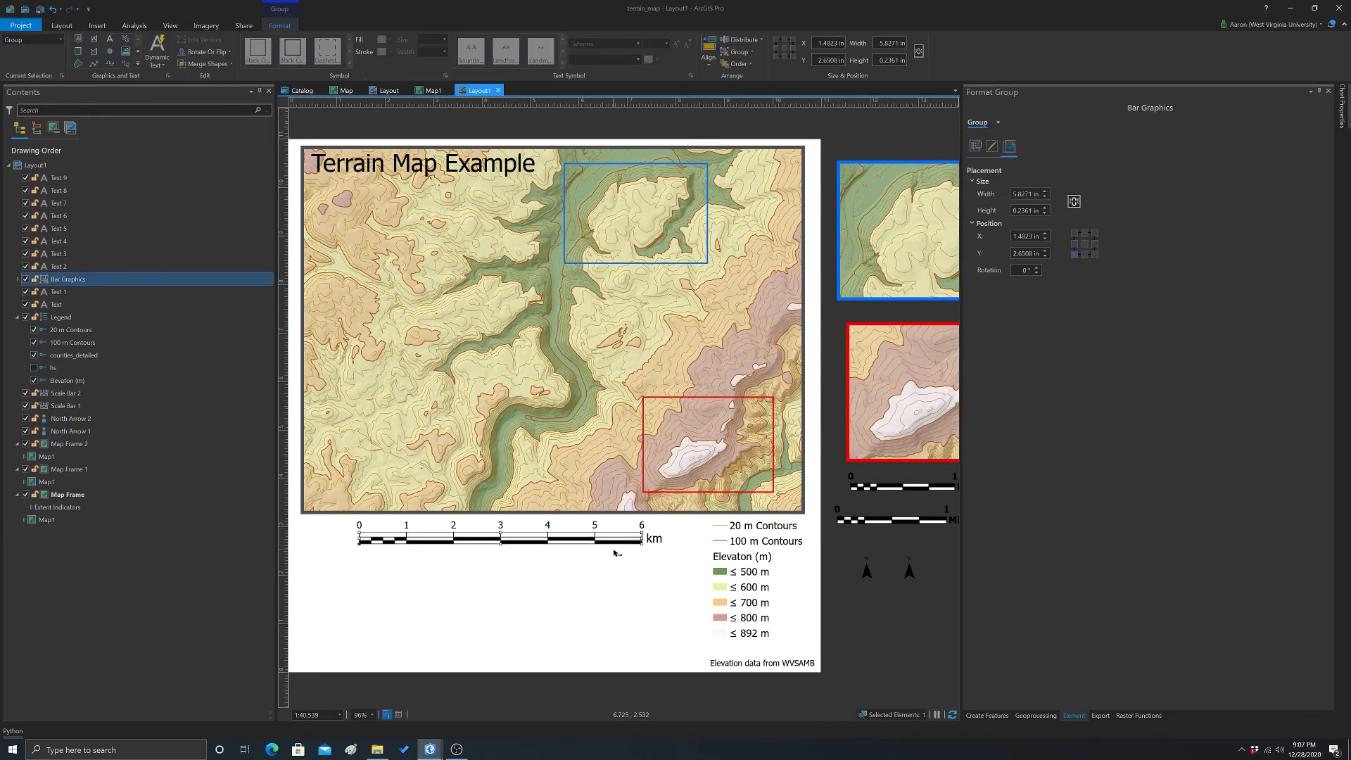
pyautogui.click(614, 540)
pyautogui.click(615, 541)
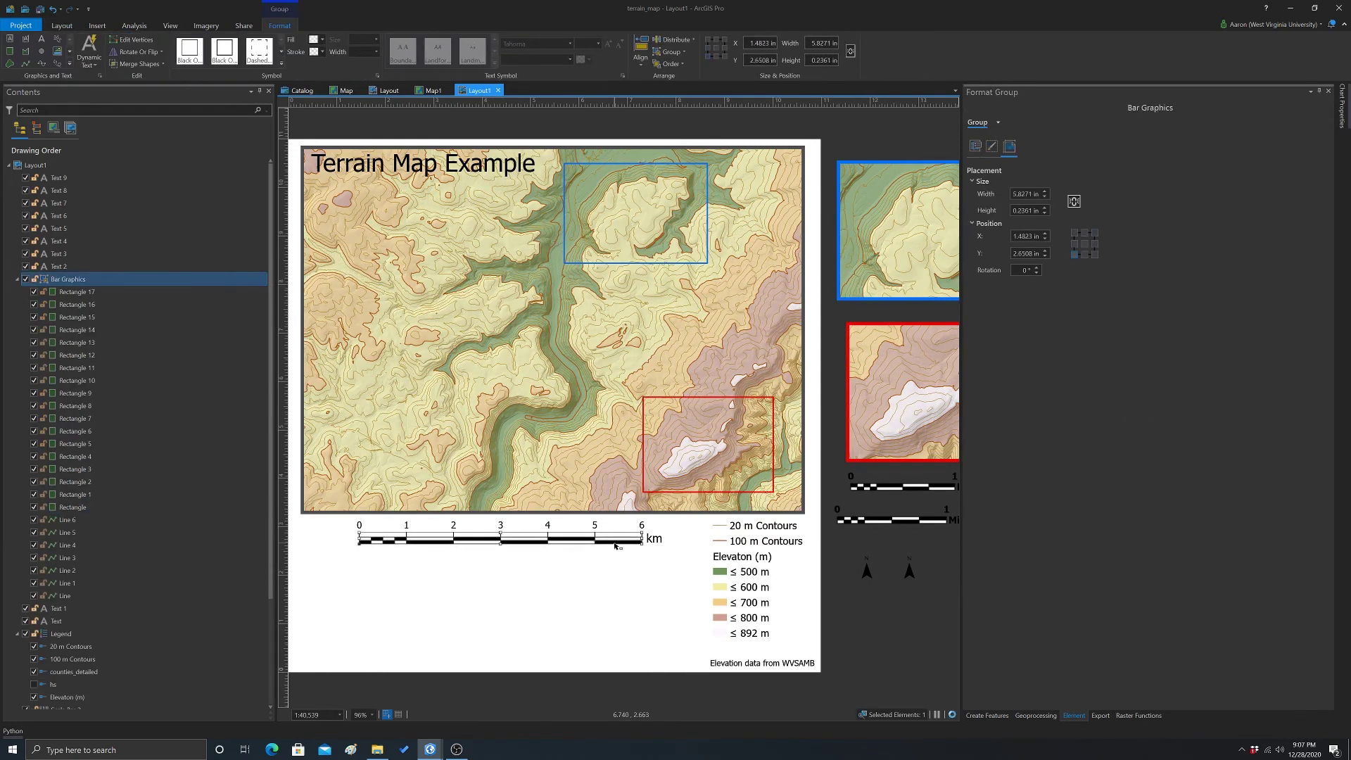
pyautogui.click(422, 542)
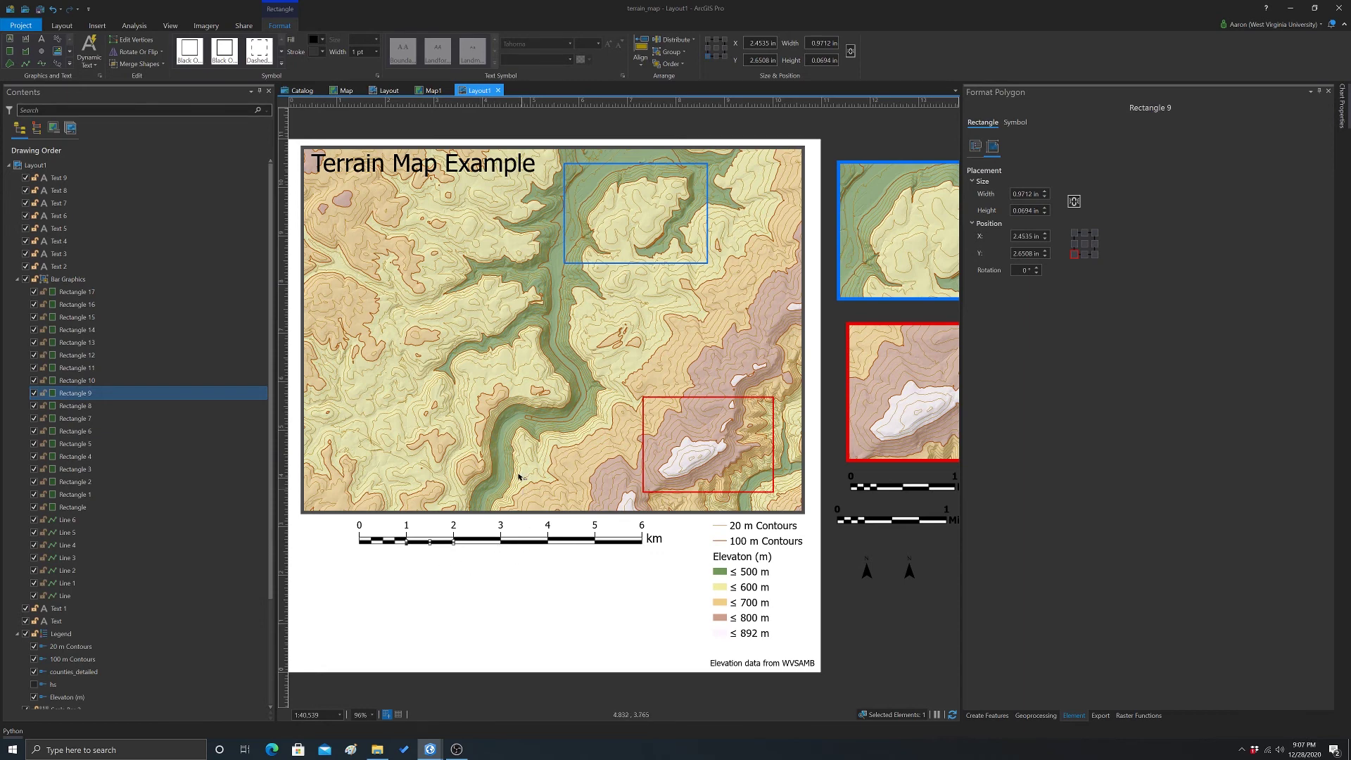
pyautogui.click(314, 40)
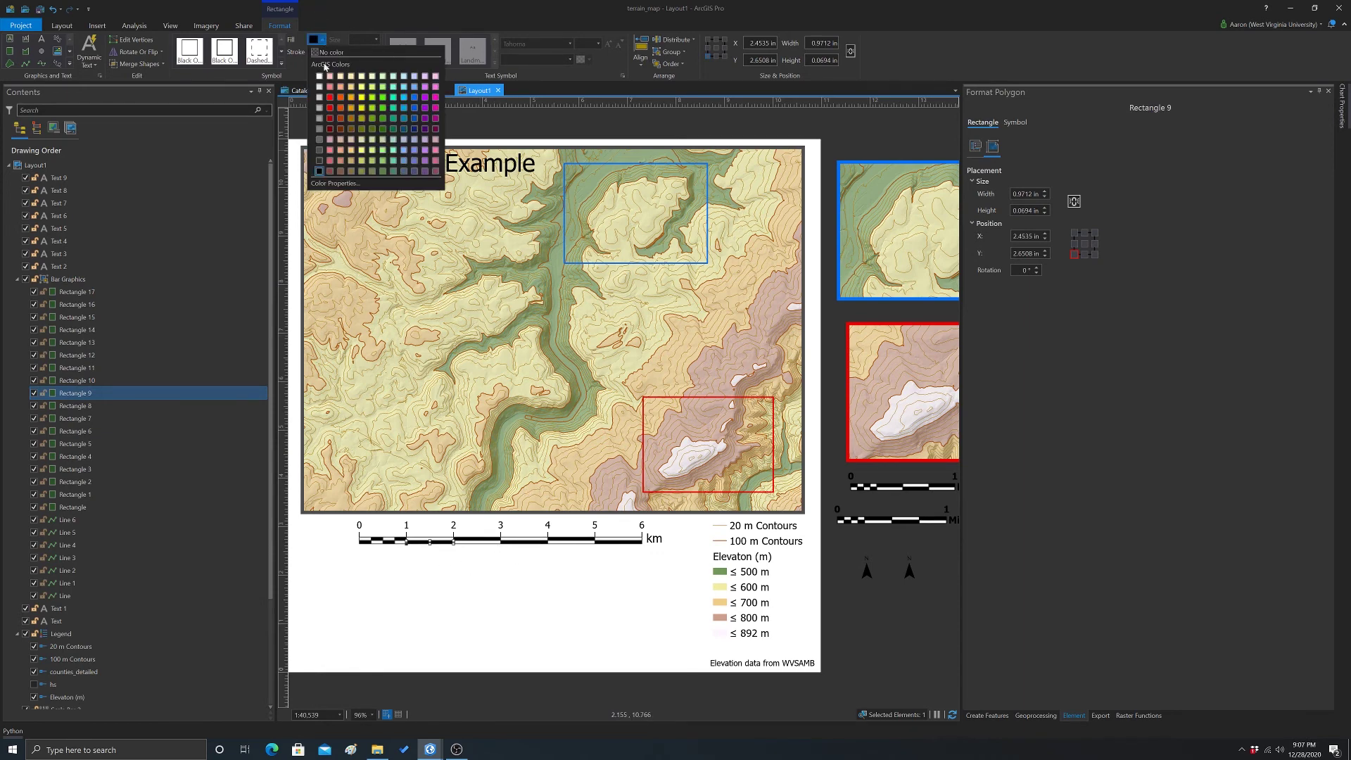
pyautogui.click(320, 160)
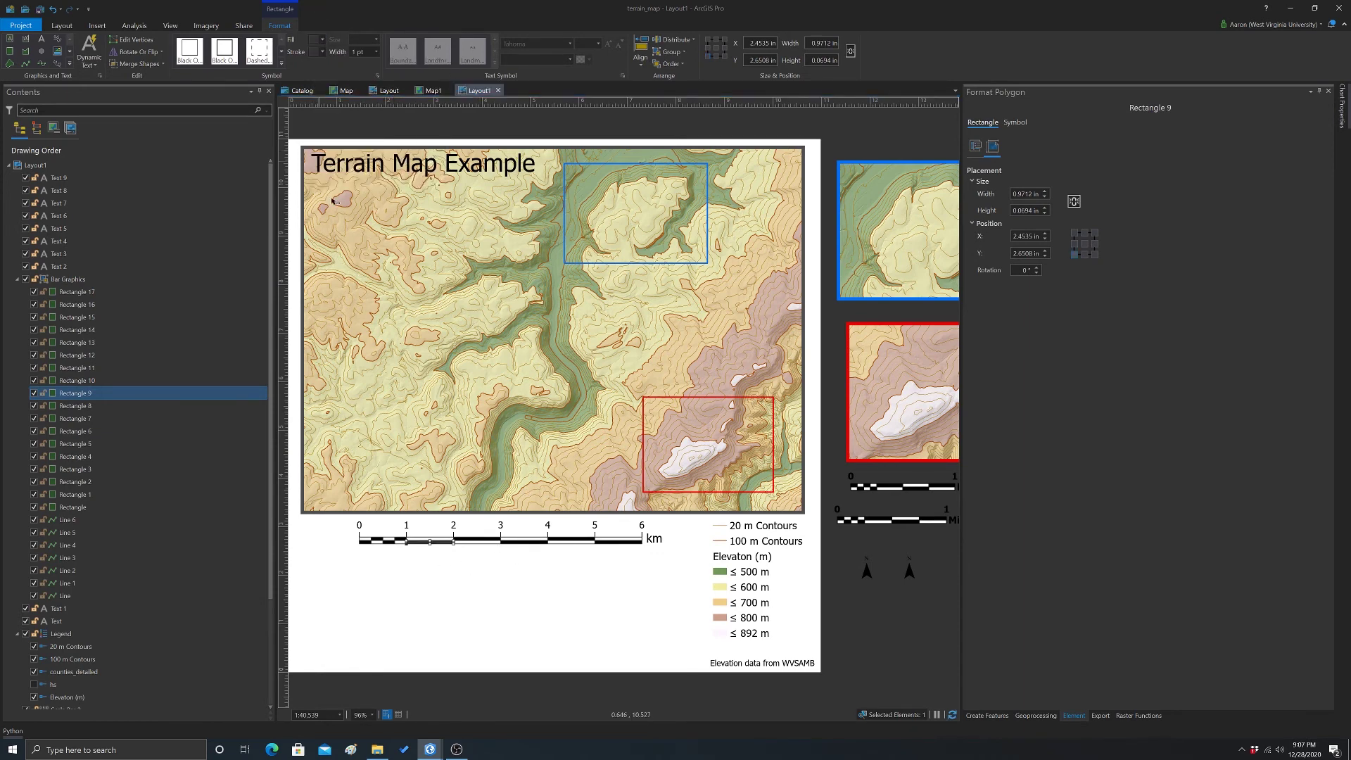
# Fill the scale bar's upper segment between 2 and 3 and lower segment between 3 and 4 with dark gray
pyautogui.click(475, 541)
pyautogui.click(483, 539)
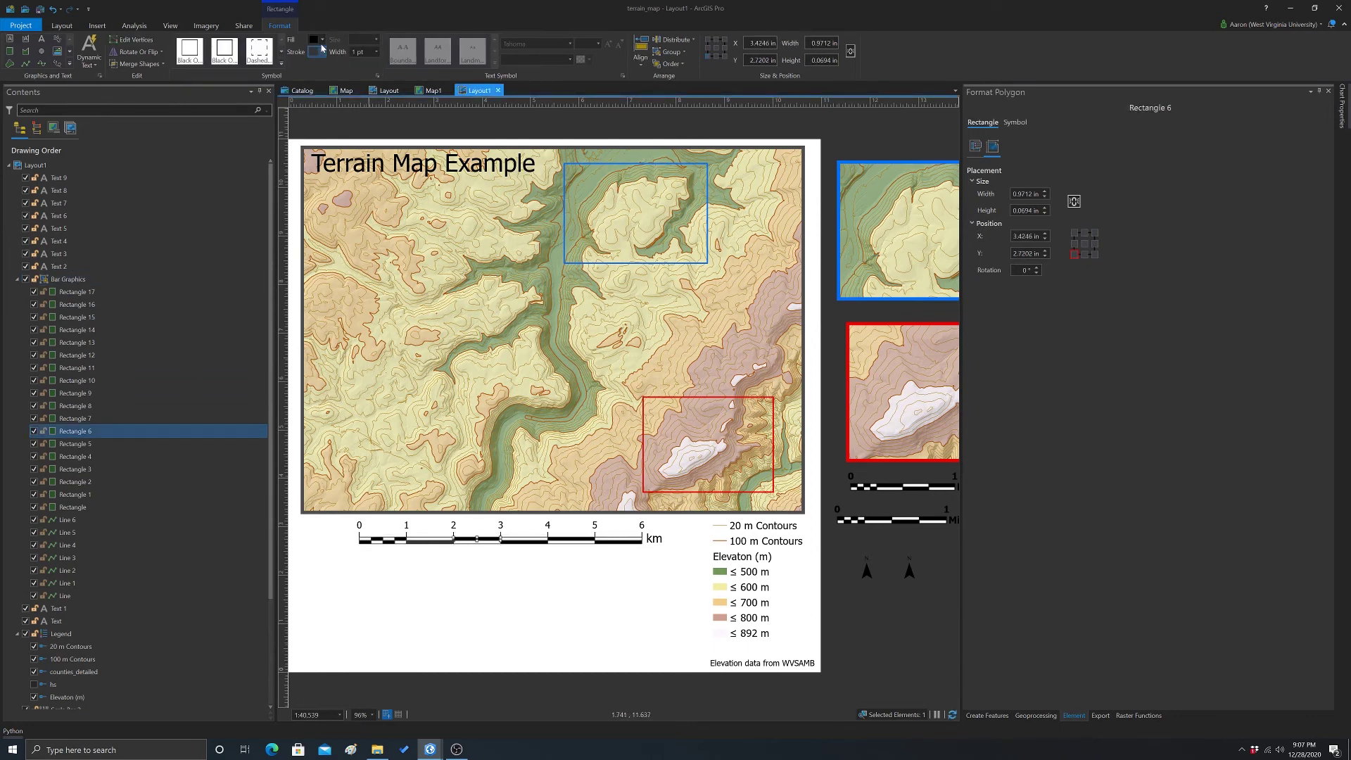
pyautogui.click(322, 41)
pyautogui.click(320, 162)
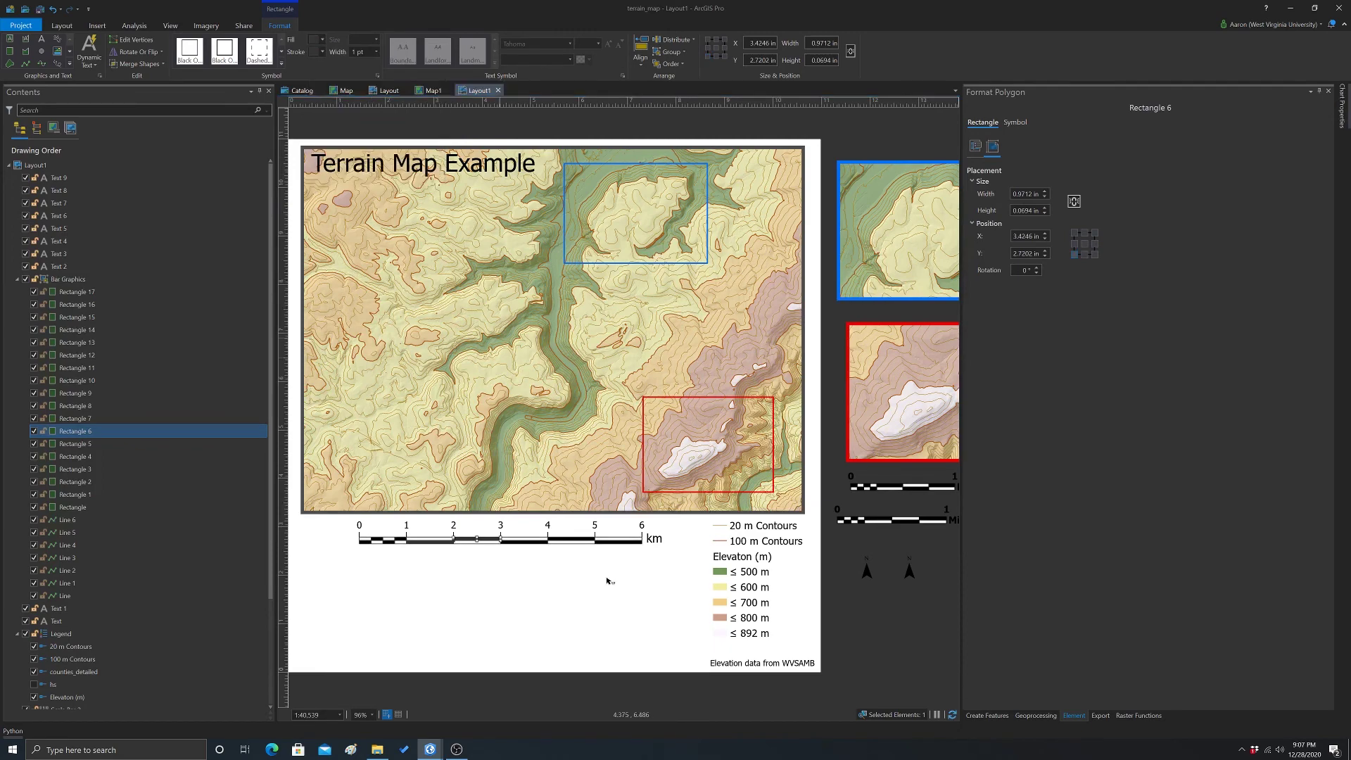
pyautogui.click(524, 543)
pyautogui.click(524, 543)
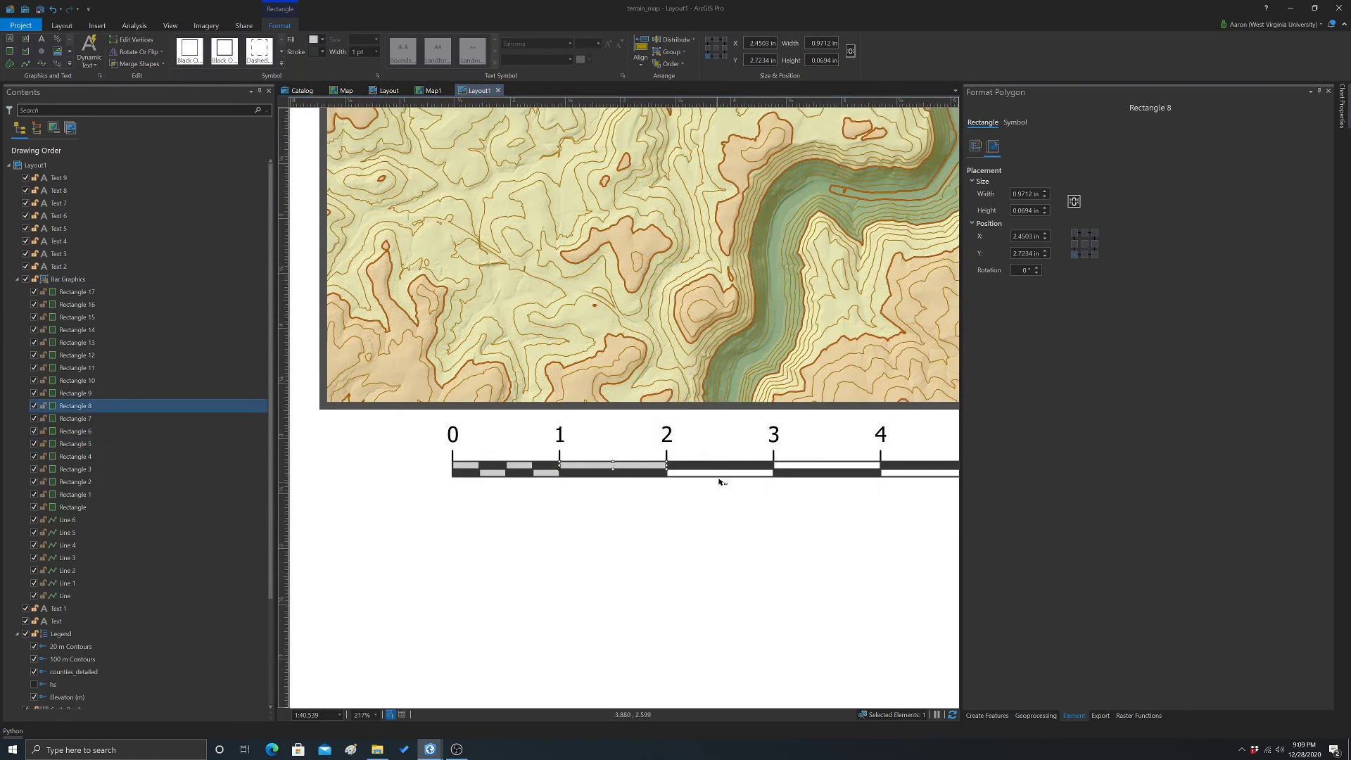
# Fill the white scale bar segments, lower between 2 and 3 and upper between 3 and 4, with light gray
pyautogui.click(721, 474)
pyautogui.click(721, 473)
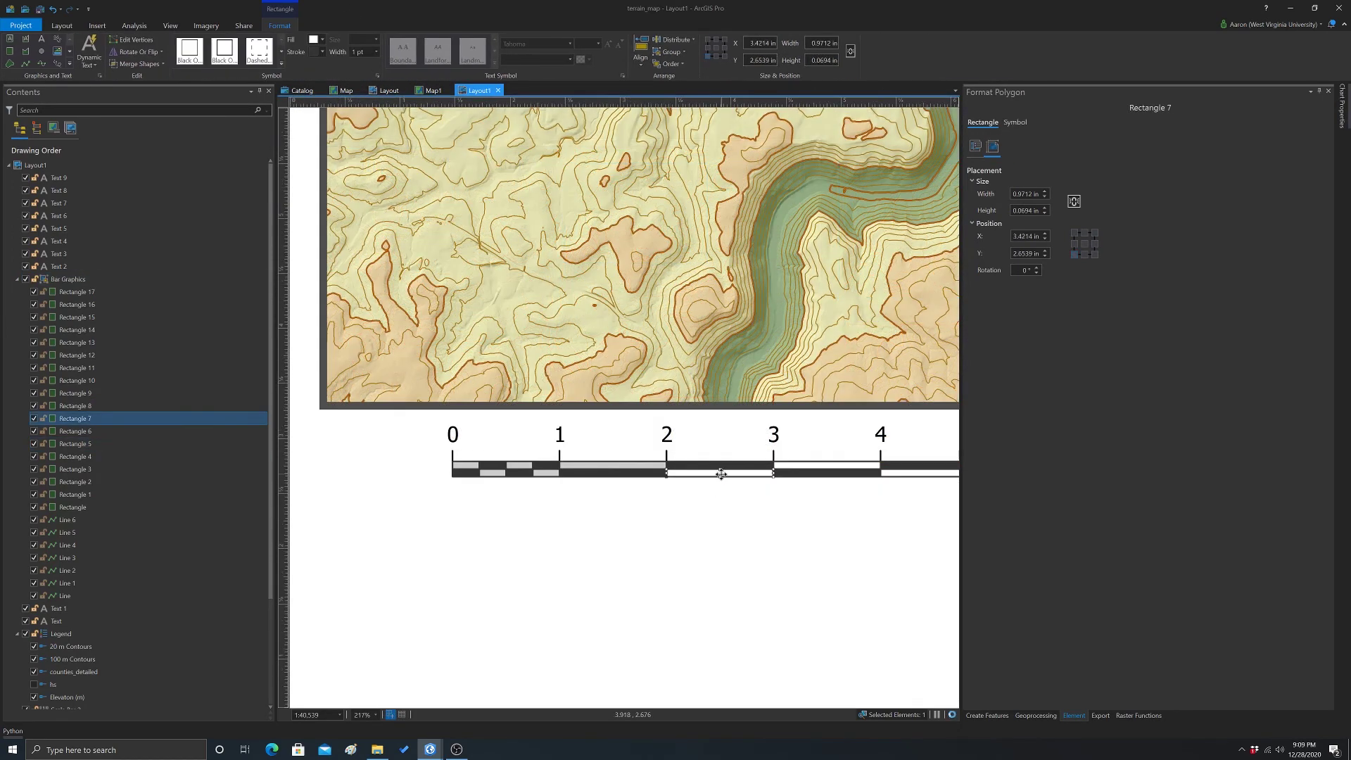
pyautogui.click(318, 39)
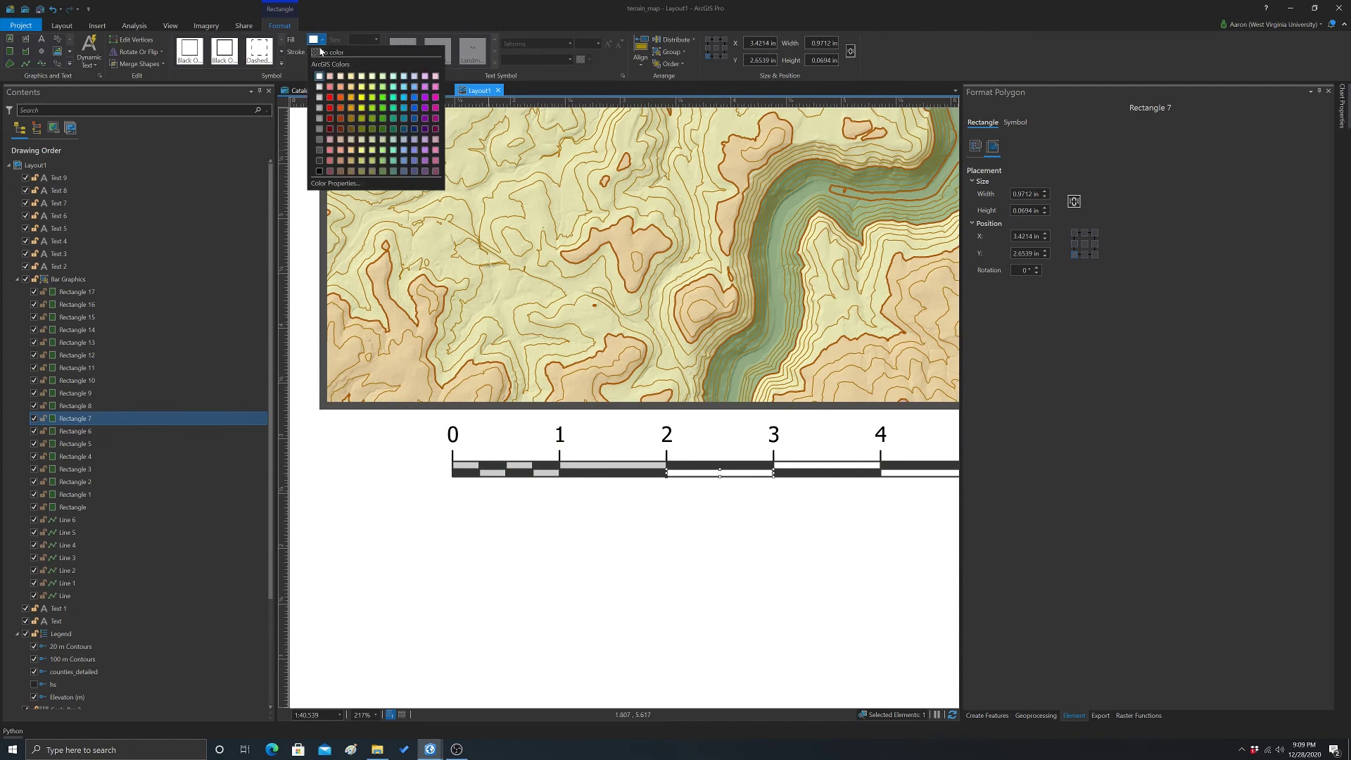
pyautogui.click(321, 98)
pyautogui.click(806, 466)
pyautogui.click(806, 465)
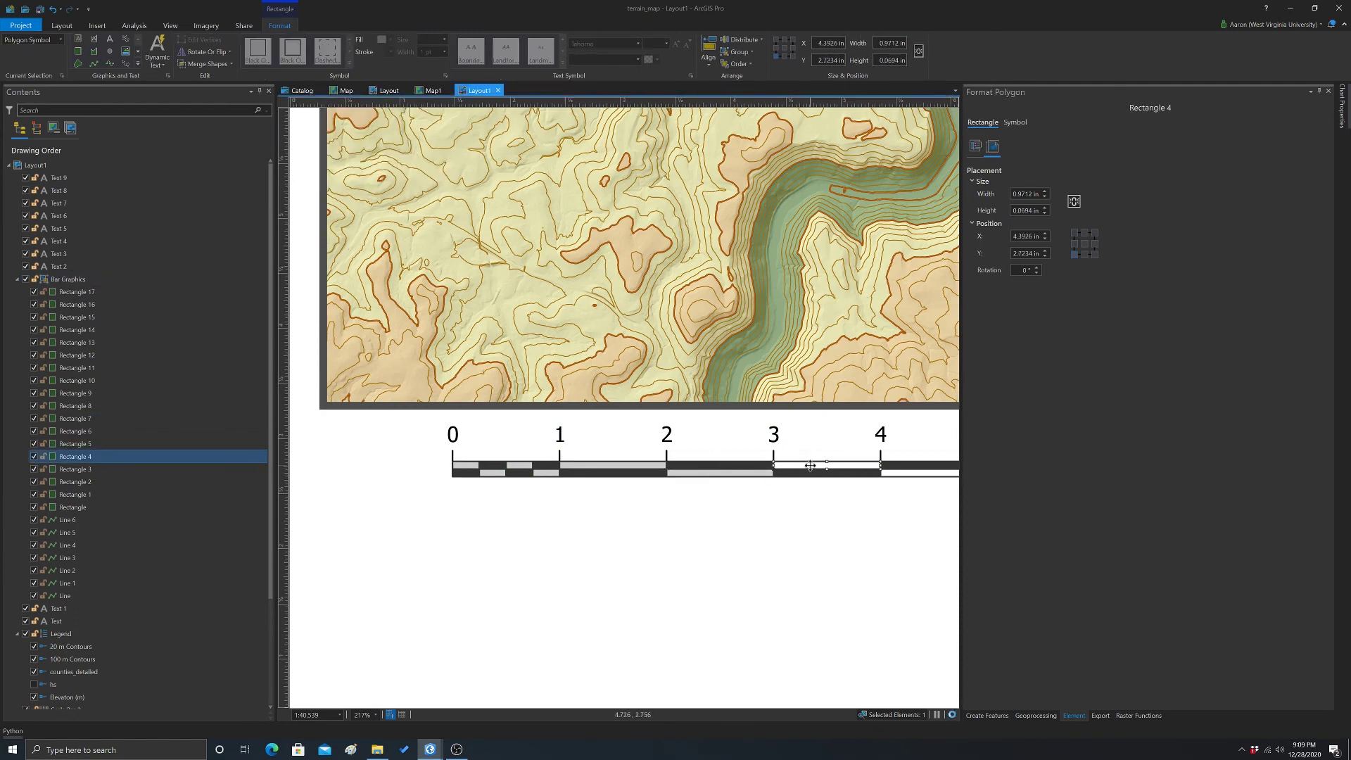
pyautogui.click(322, 40)
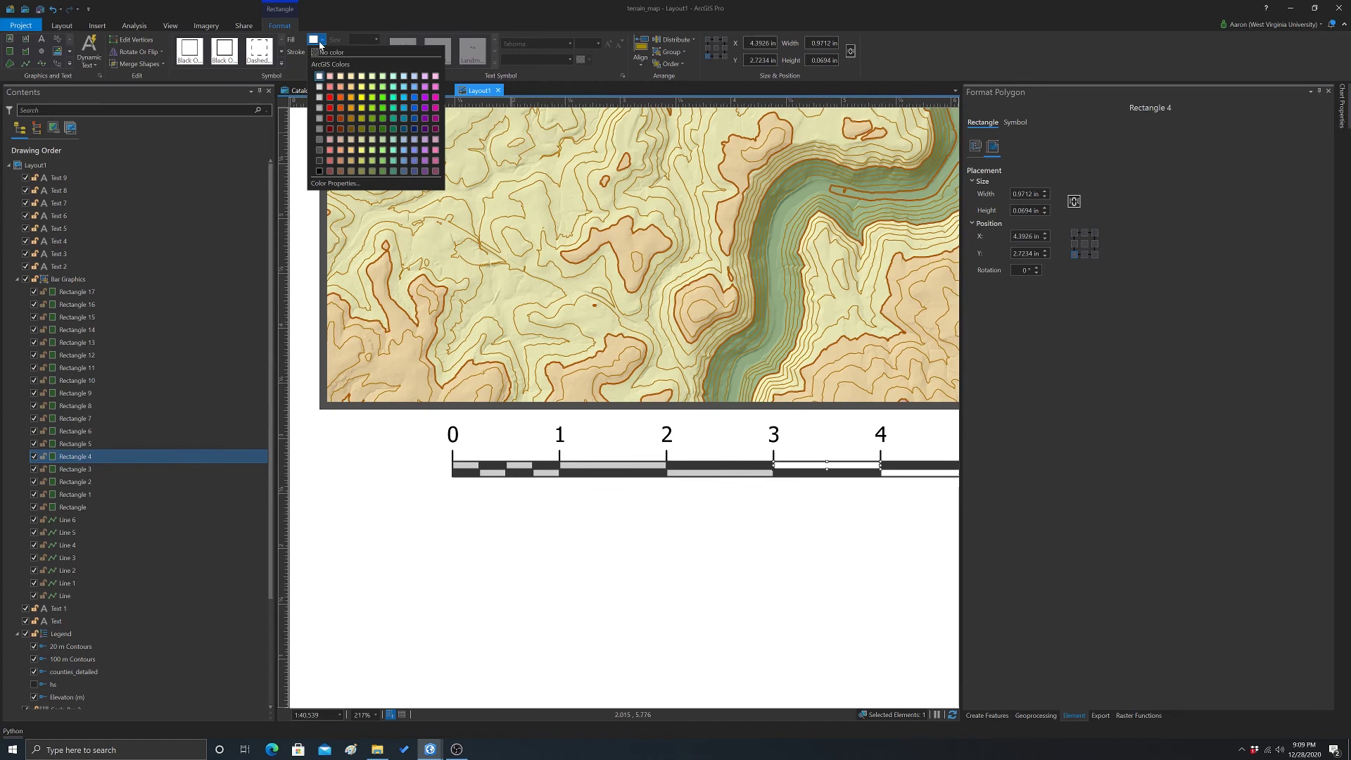
pyautogui.click(320, 98)
# Fill the scale bar's lower white segment between 4 and 5 with light gray
pyautogui.click(895, 475)
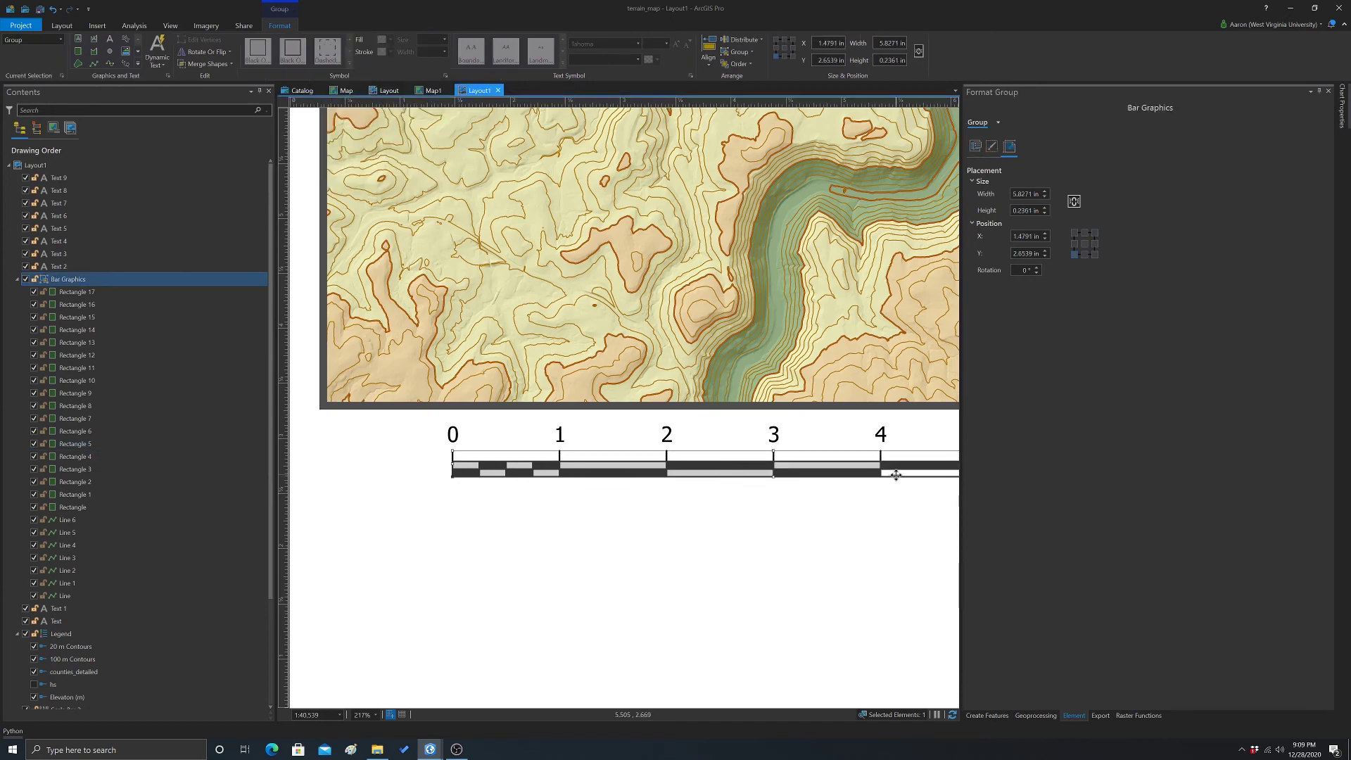
pyautogui.click(896, 475)
pyautogui.click(322, 40)
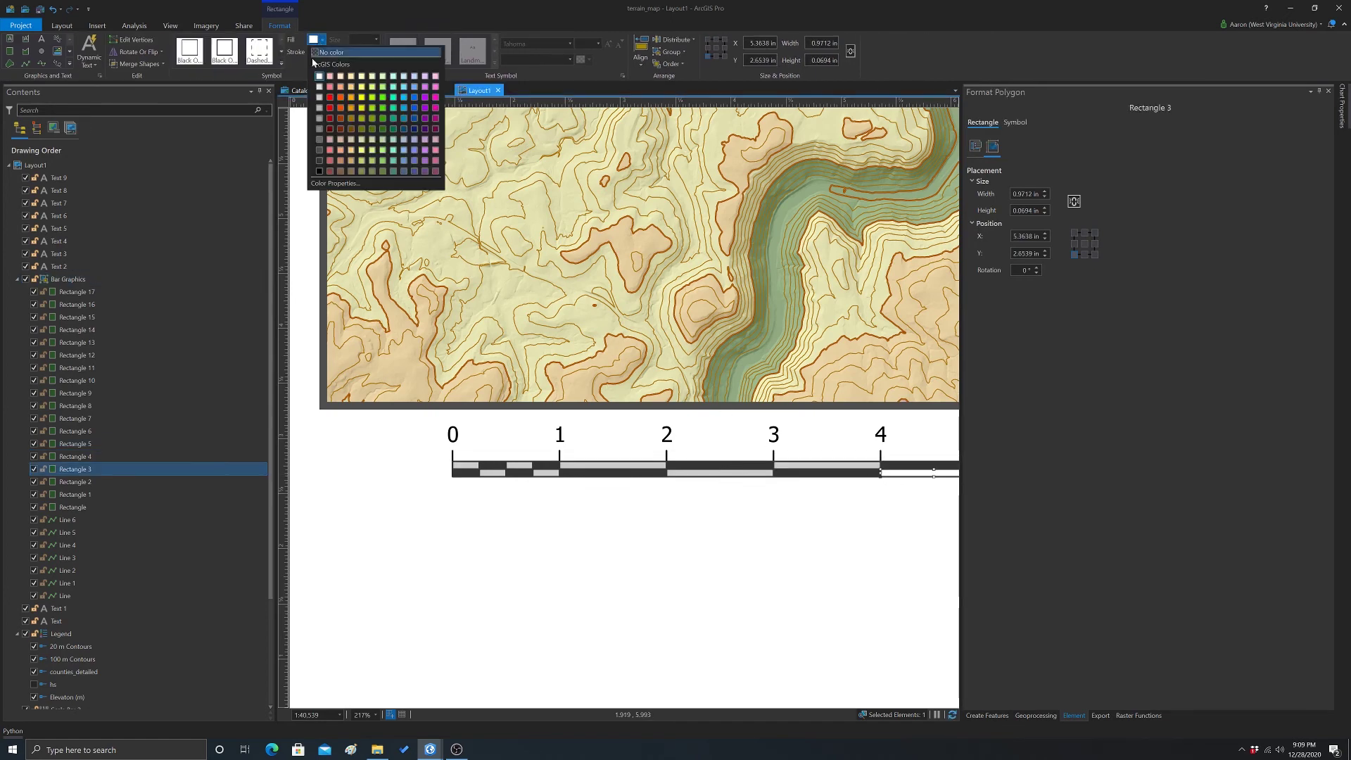
pyautogui.click(322, 102)
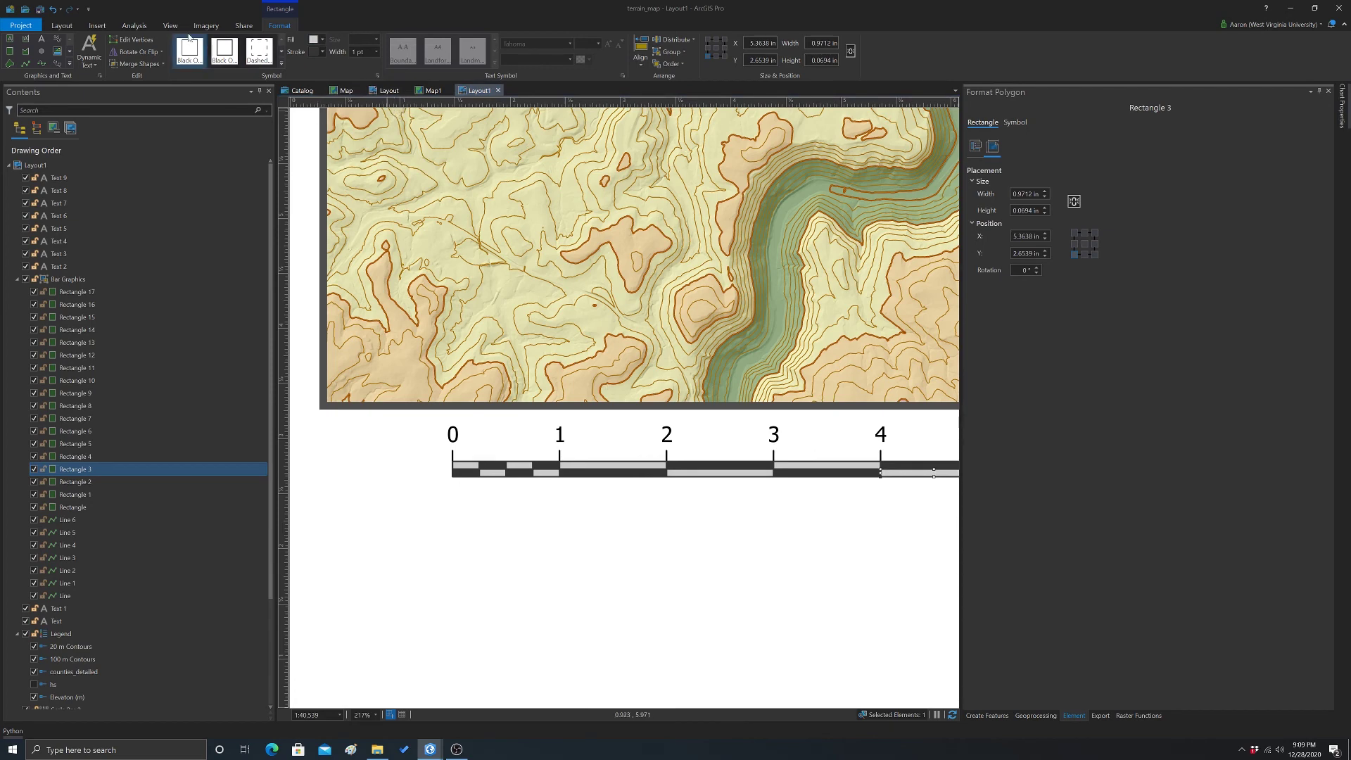
# Fill the scale bar's upper white segment between 5 and 6 with light gray and clear the selection
pyautogui.click(62, 25)
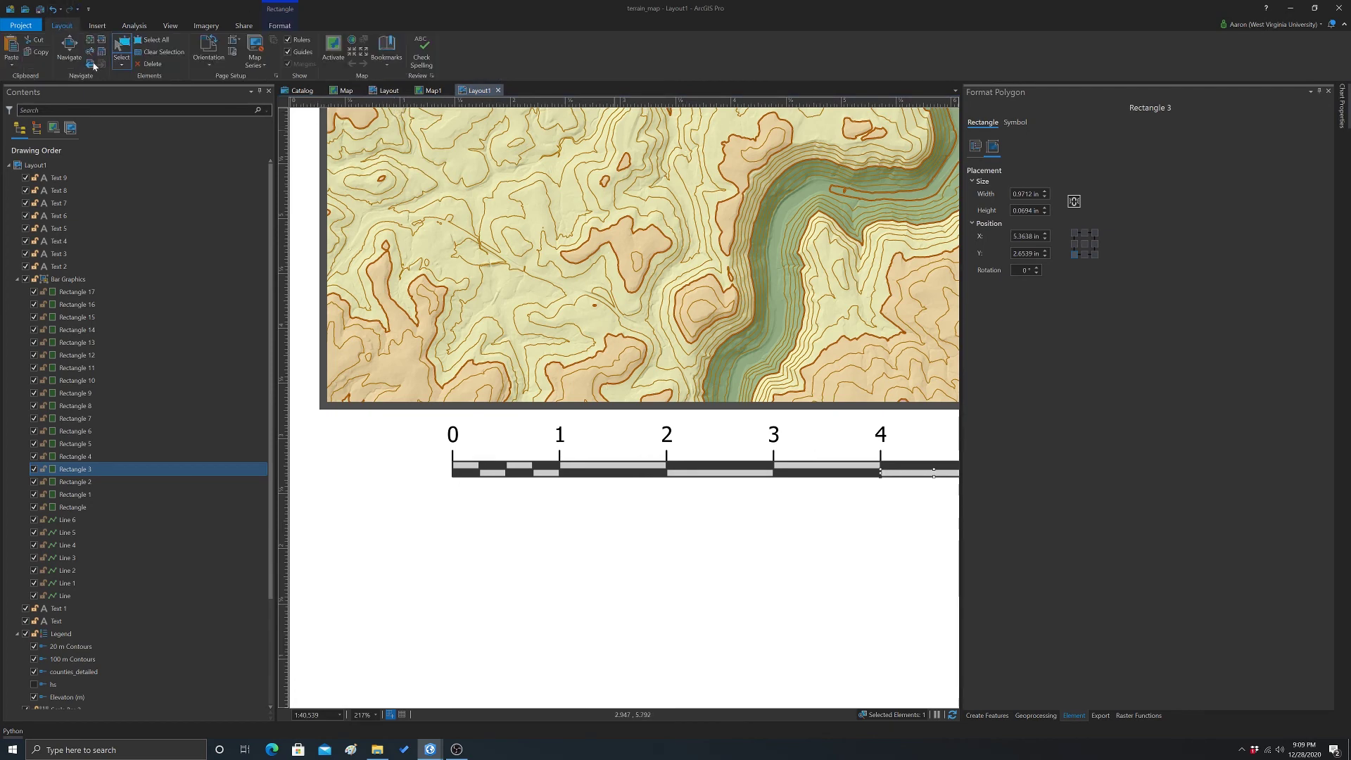
pyautogui.click(69, 49)
pyautogui.moveTo(681, 517); pyautogui.dragTo(567, 507)
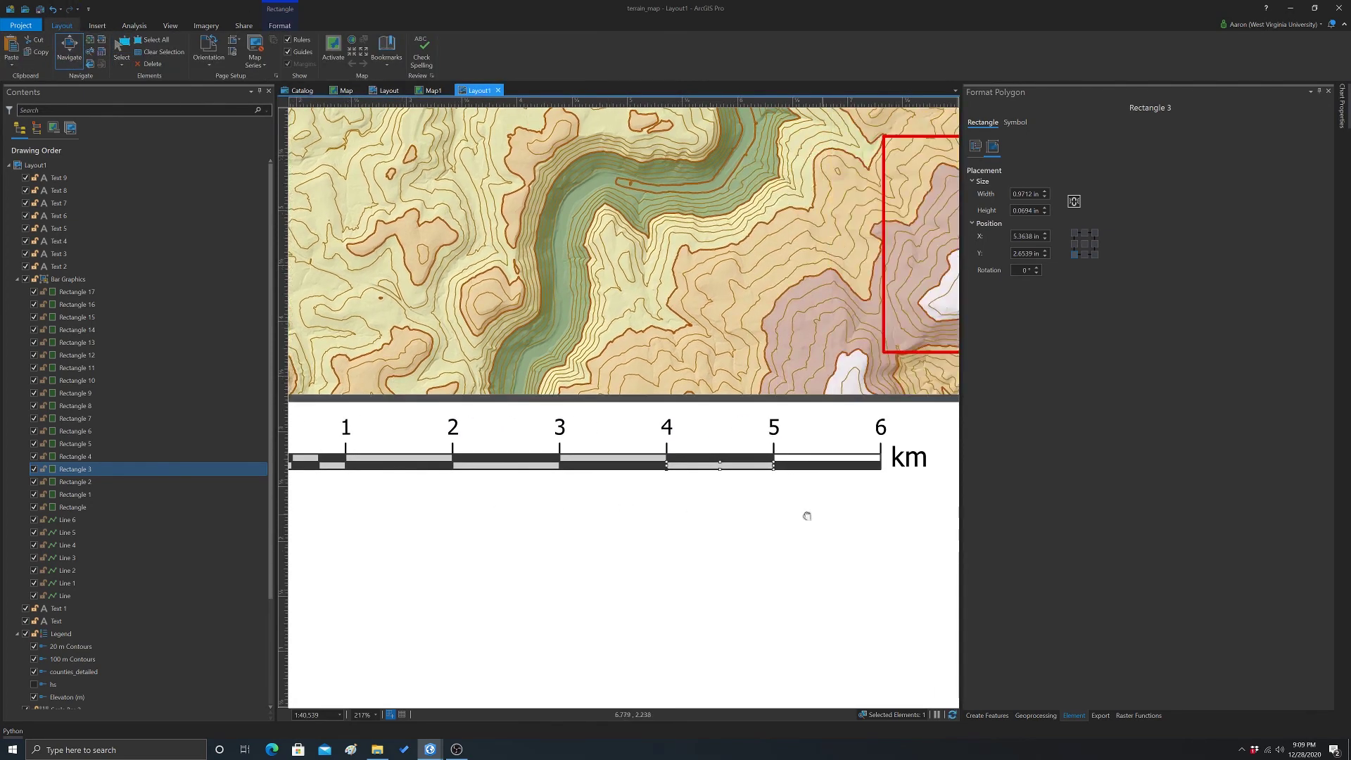
pyautogui.moveTo(805, 513); pyautogui.dragTo(651, 513)
pyautogui.click(278, 25)
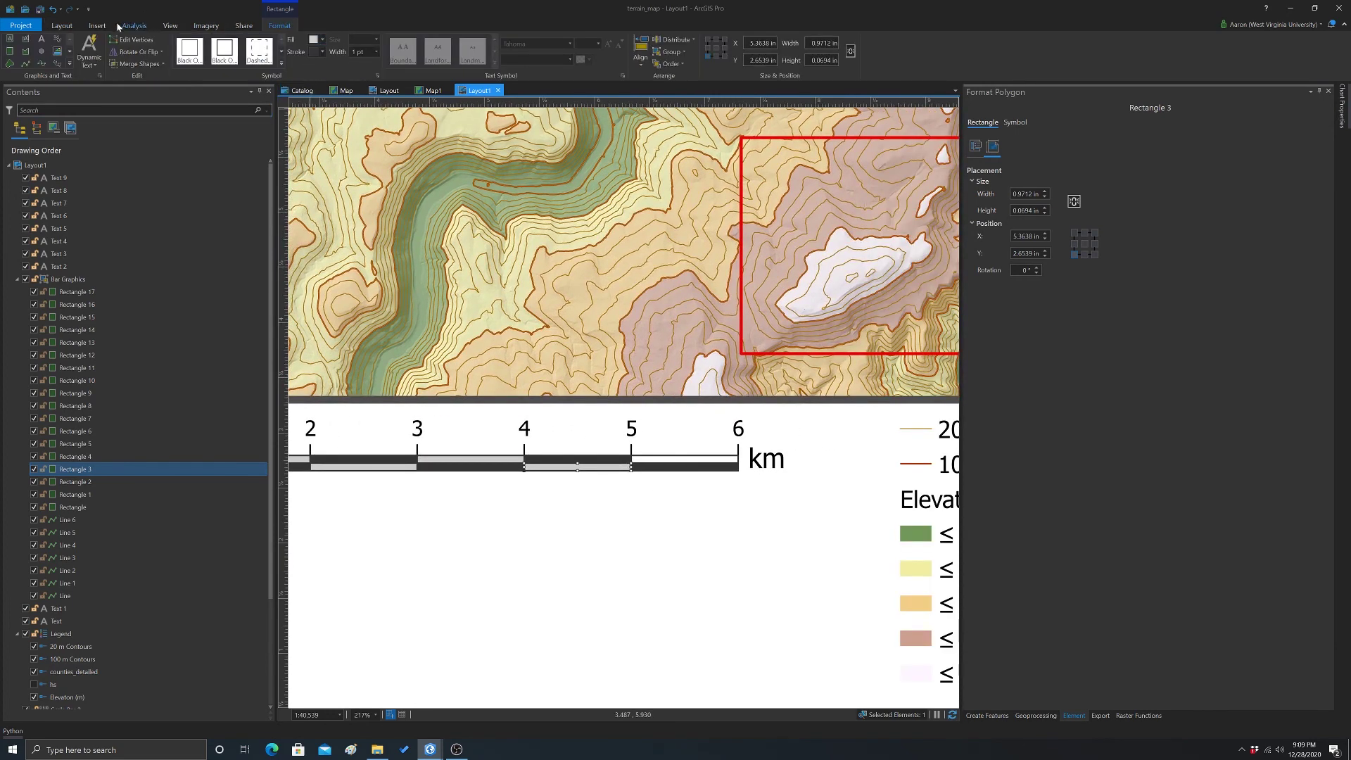
pyautogui.click(62, 25)
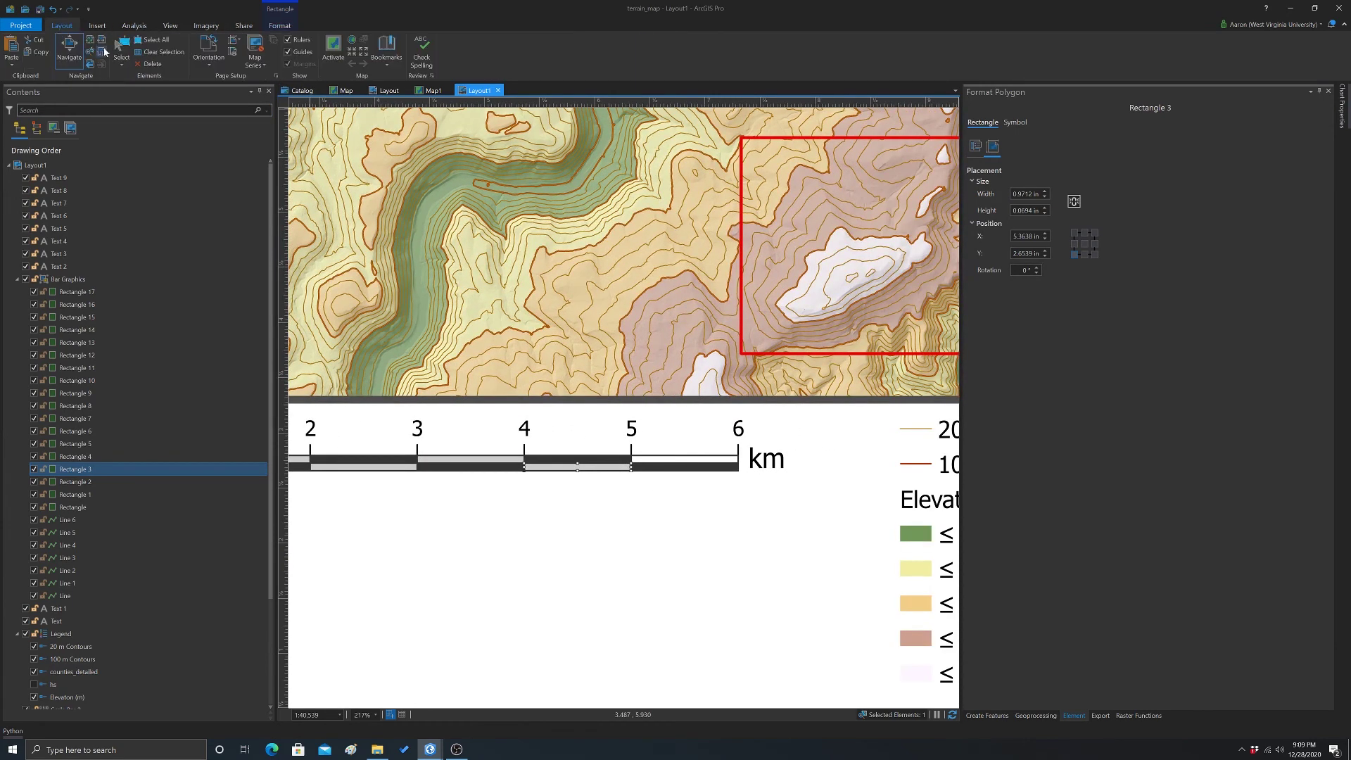
pyautogui.click(657, 461)
pyautogui.click(657, 461)
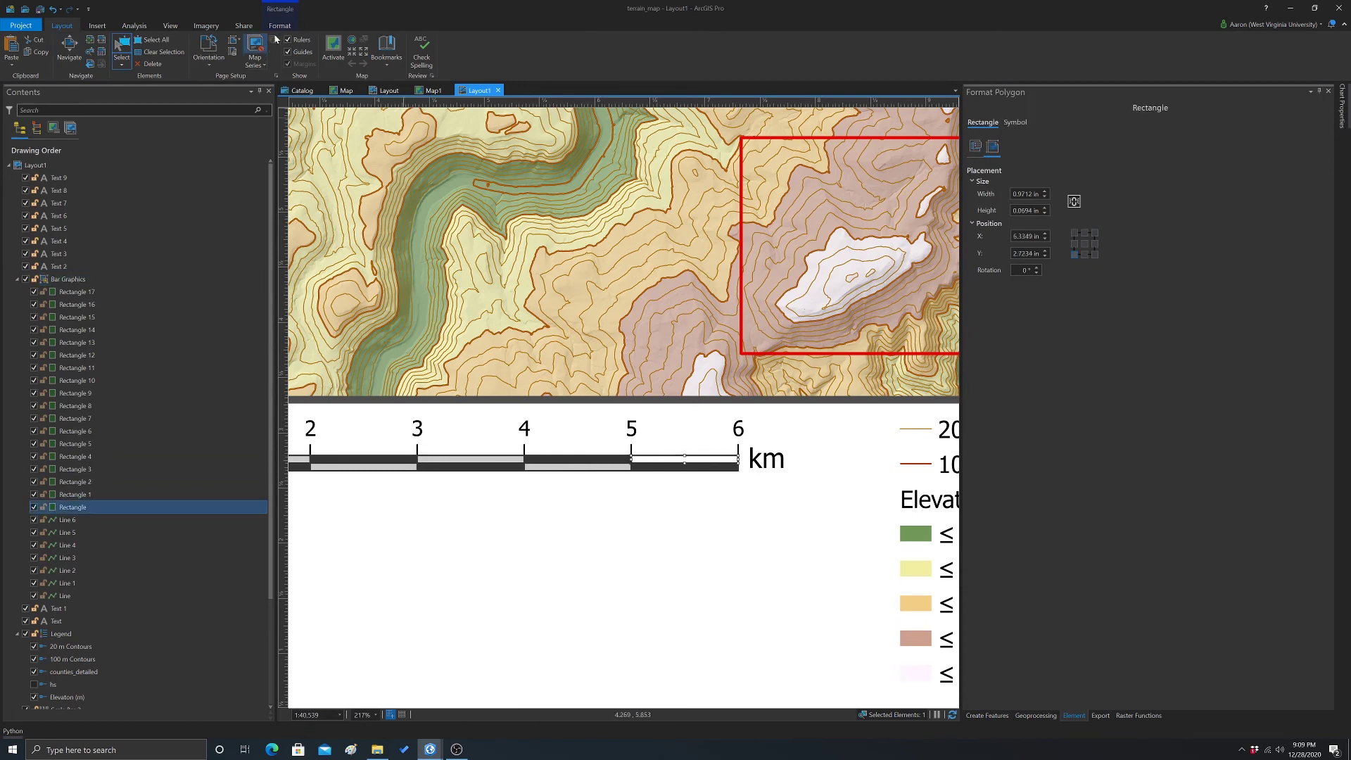
pyautogui.click(279, 25)
pyautogui.click(322, 41)
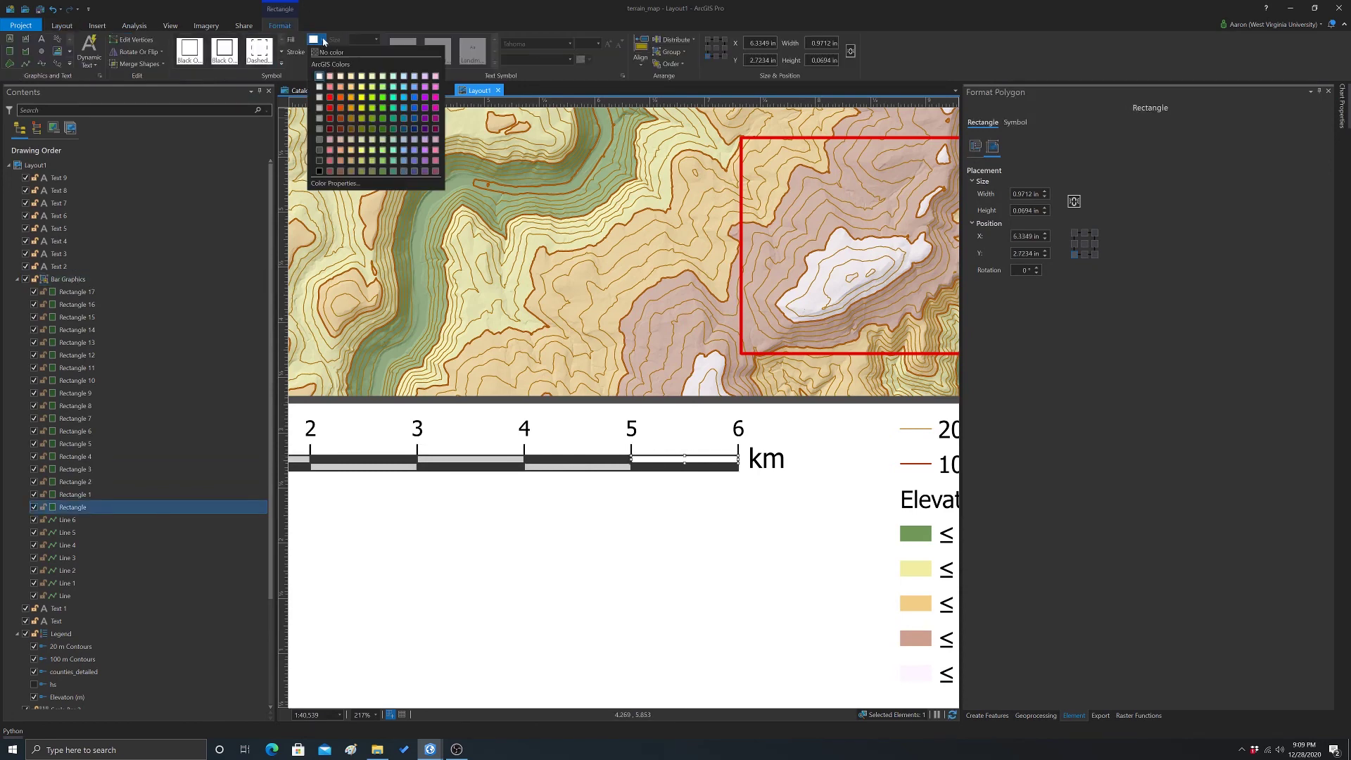
pyautogui.click(323, 91)
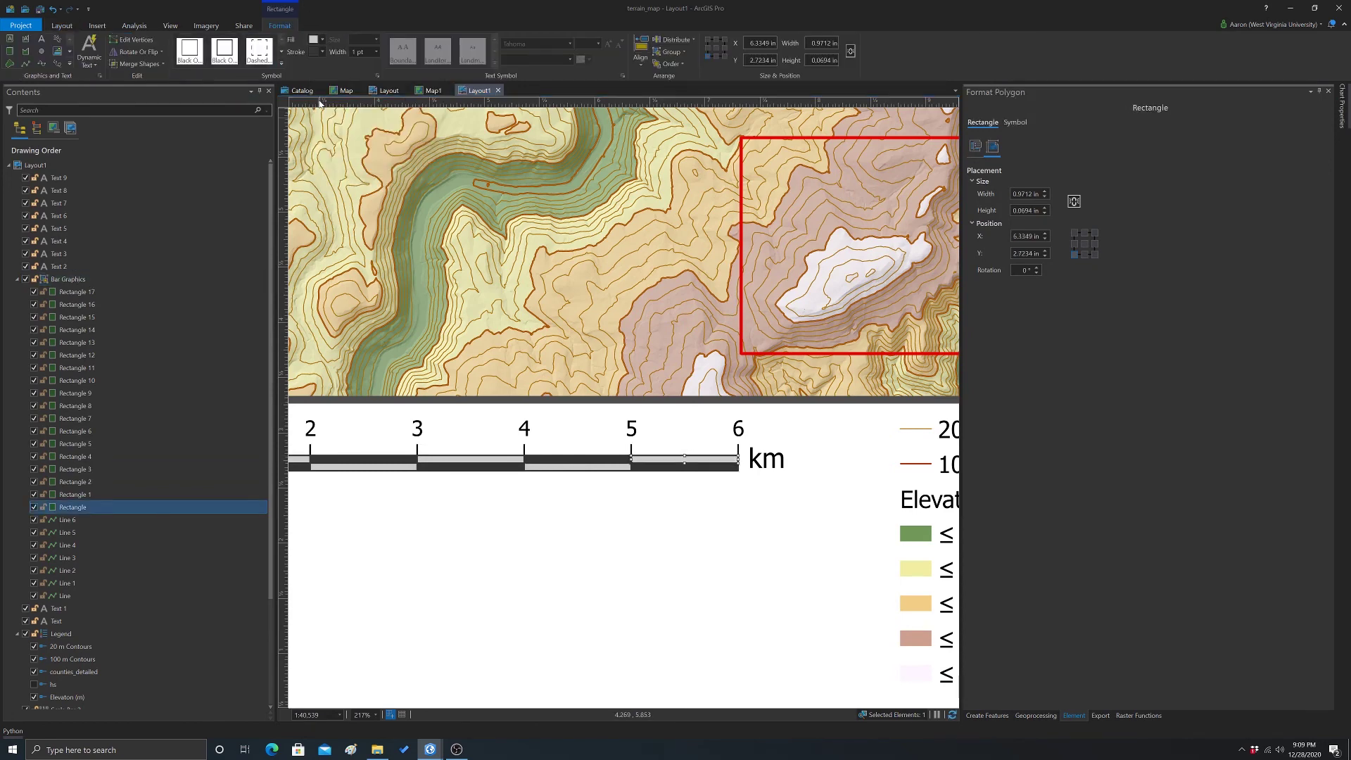
pyautogui.click(809, 457)
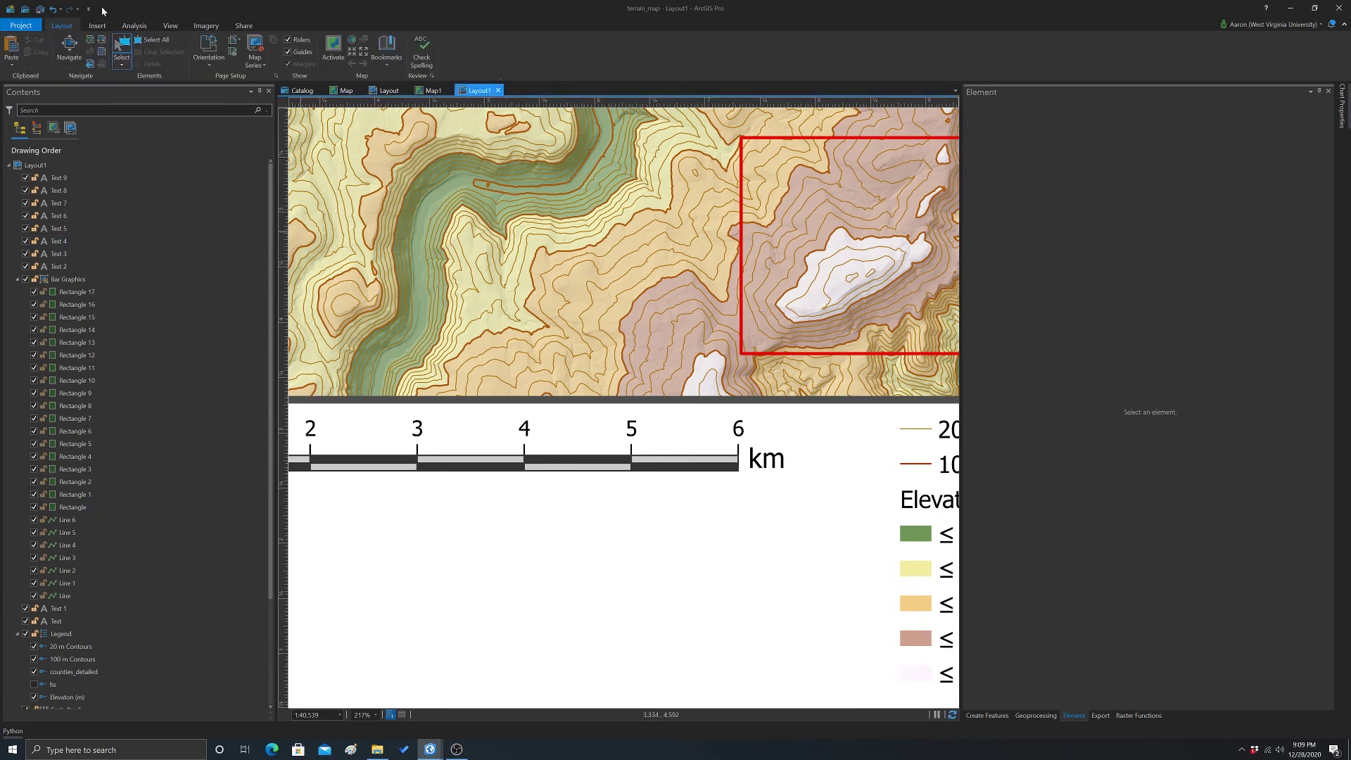
# Select all the scale bar's number labels from 0 to 6 together and set their text color to dark gray
pyautogui.click(69, 49)
pyautogui.scroll(-4, 634, 423)
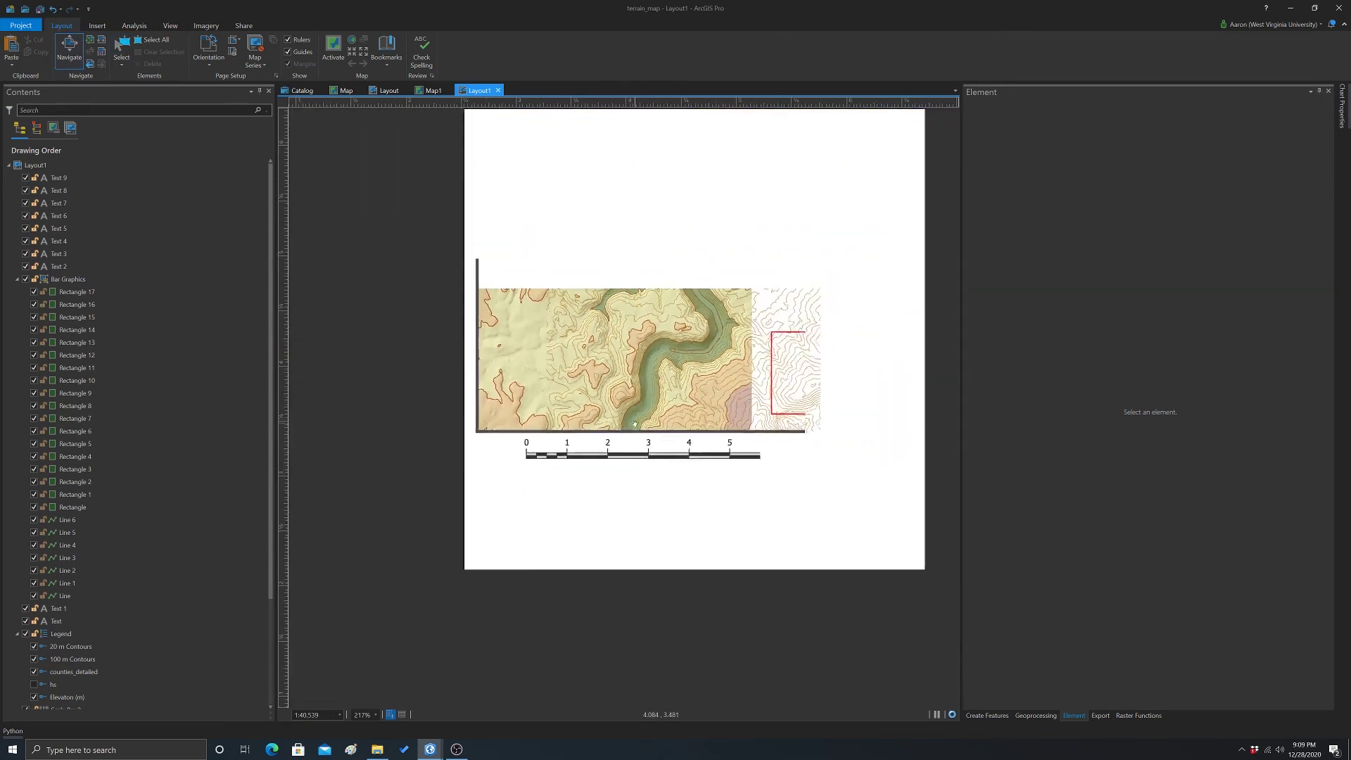
pyautogui.scroll(2, 691, 394)
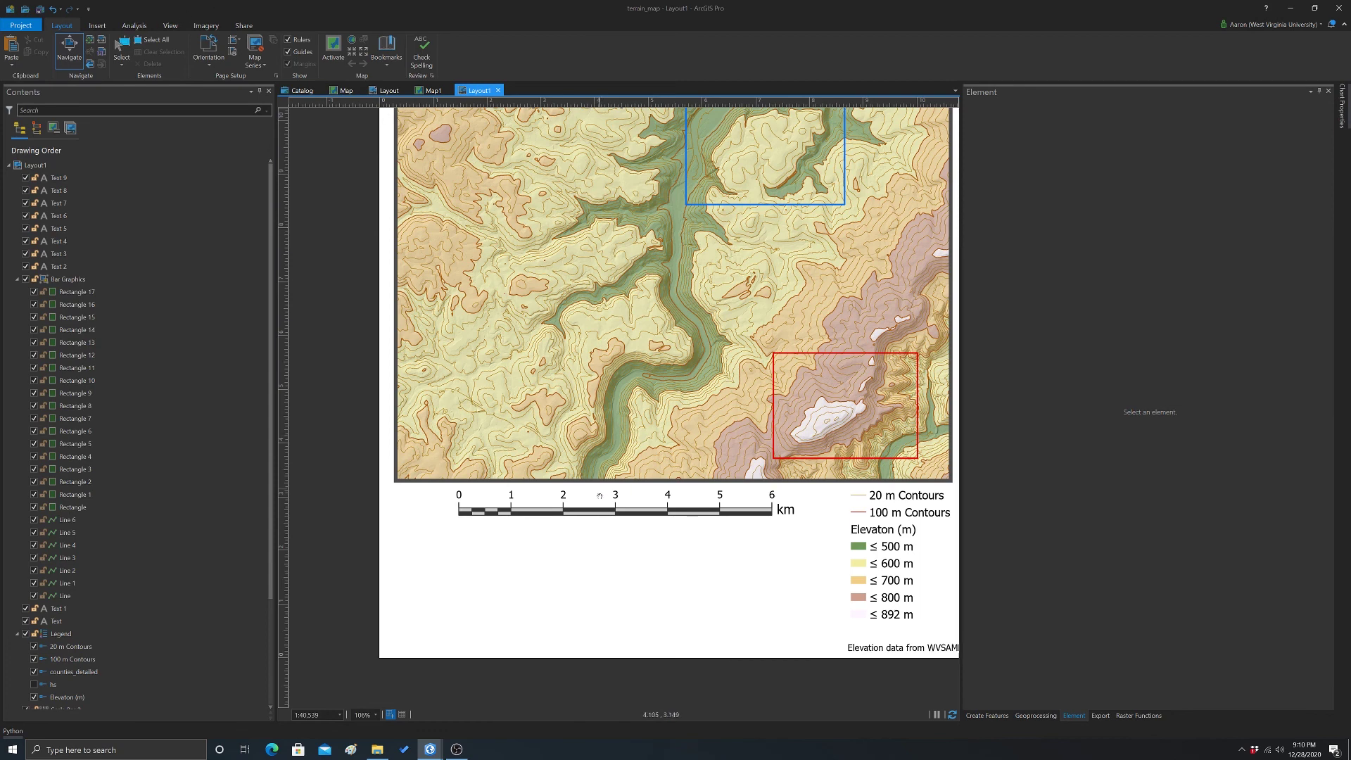
pyautogui.click(122, 46)
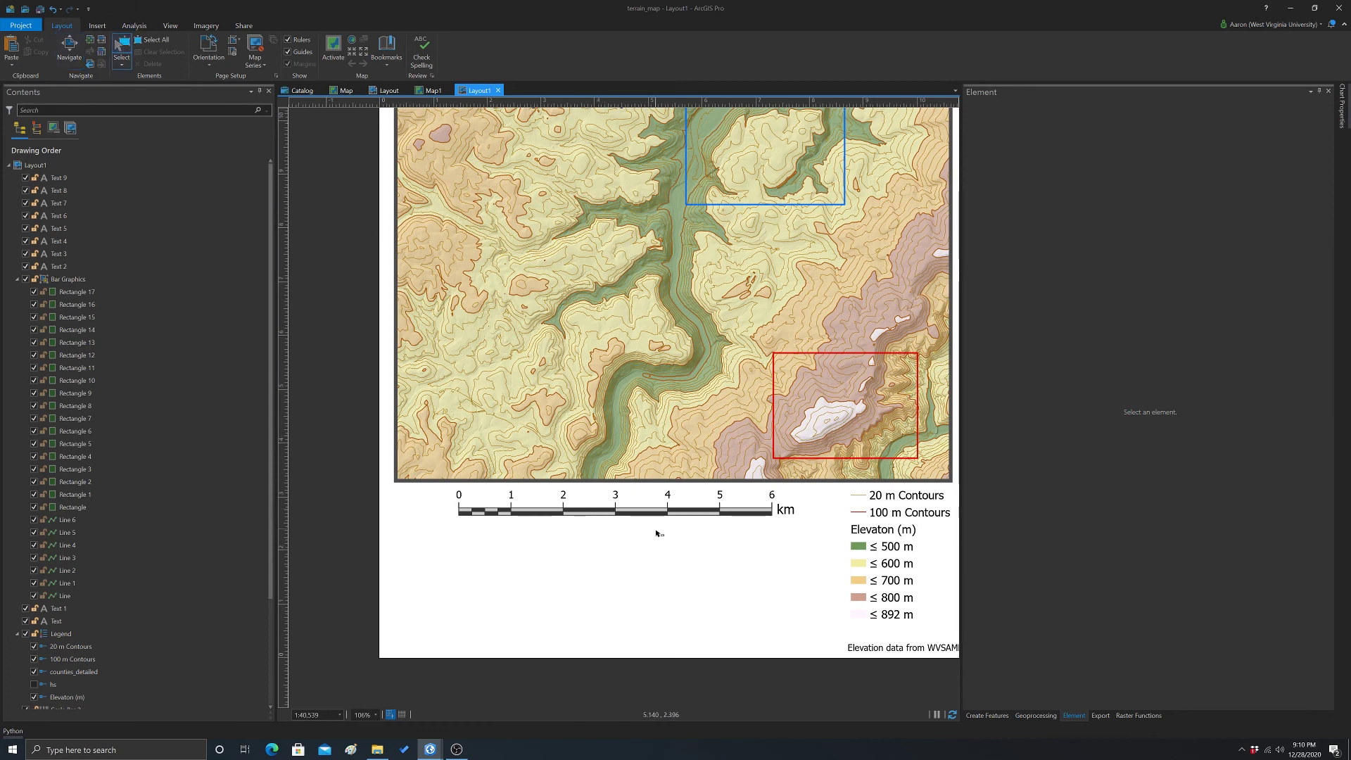
pyautogui.click(657, 513)
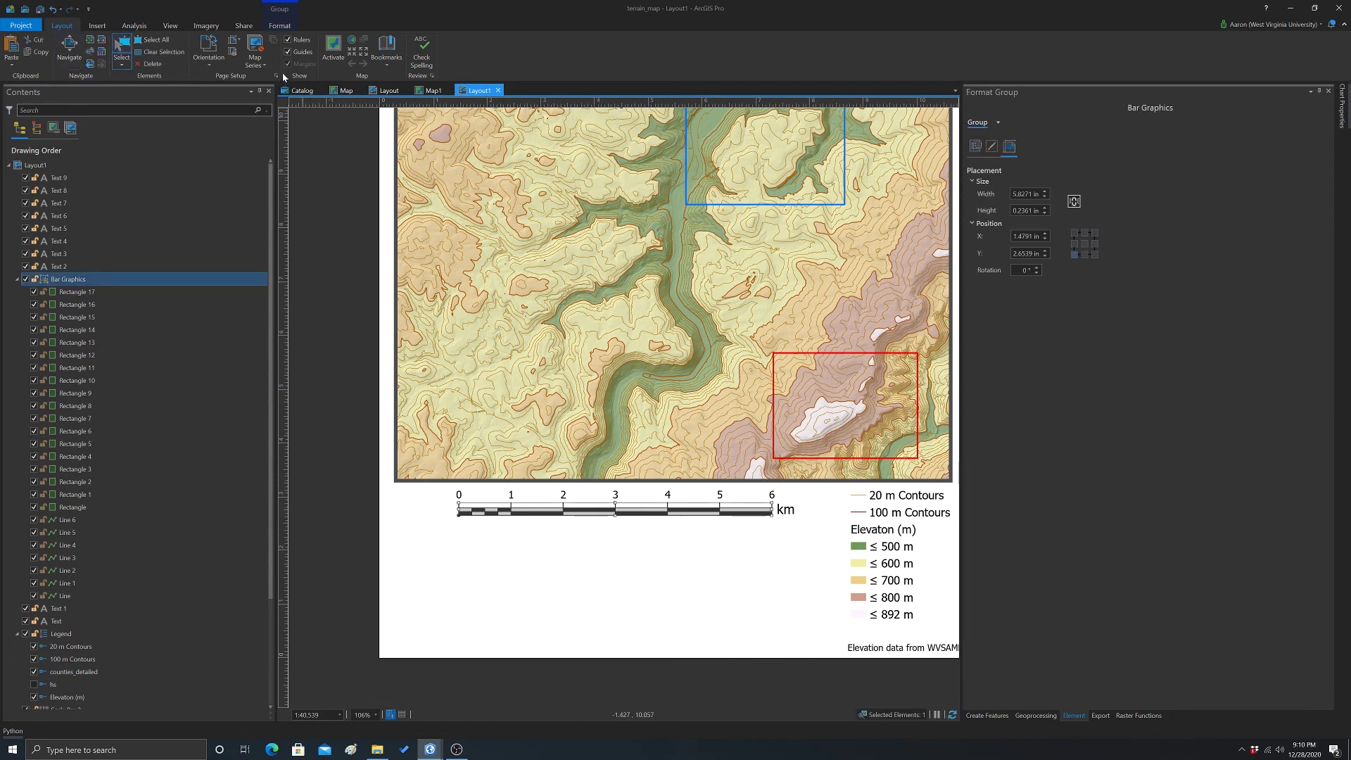
pyautogui.click(279, 27)
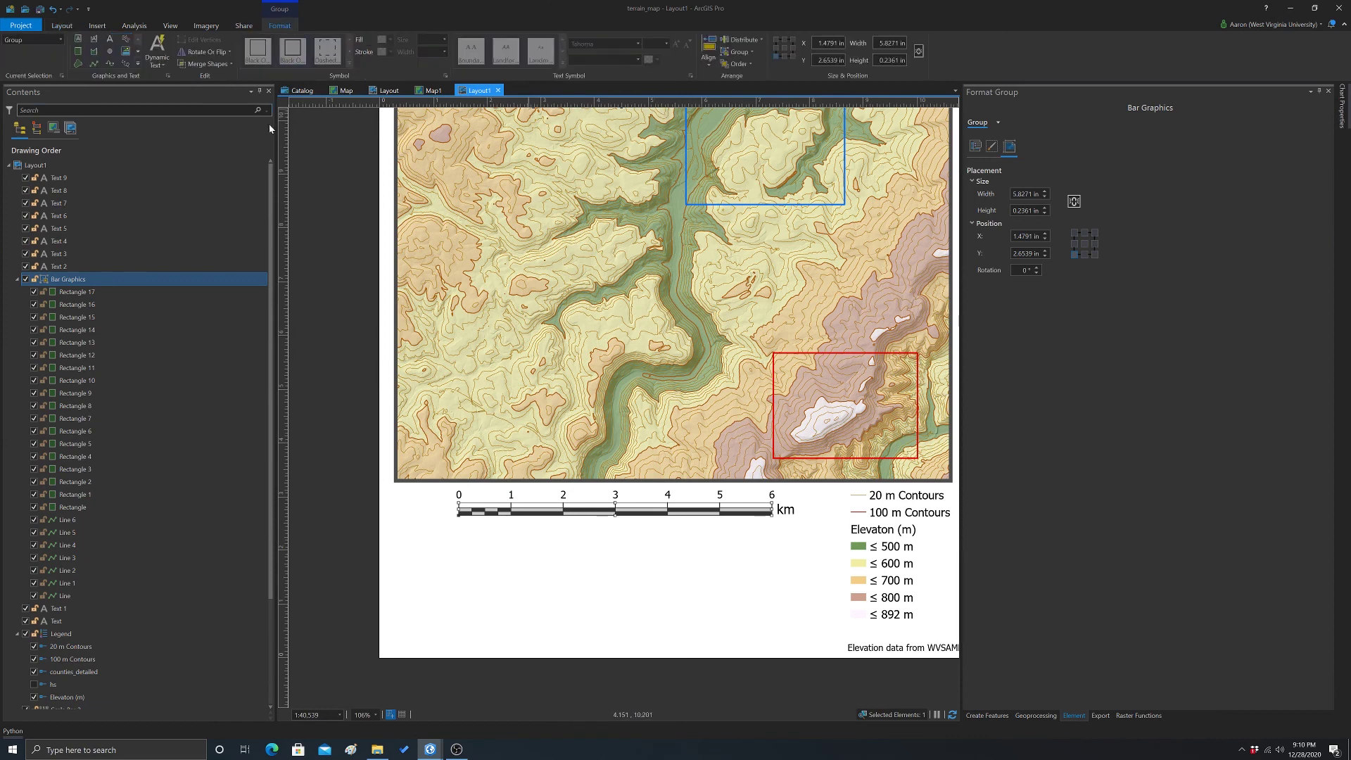
pyautogui.click(459, 496)
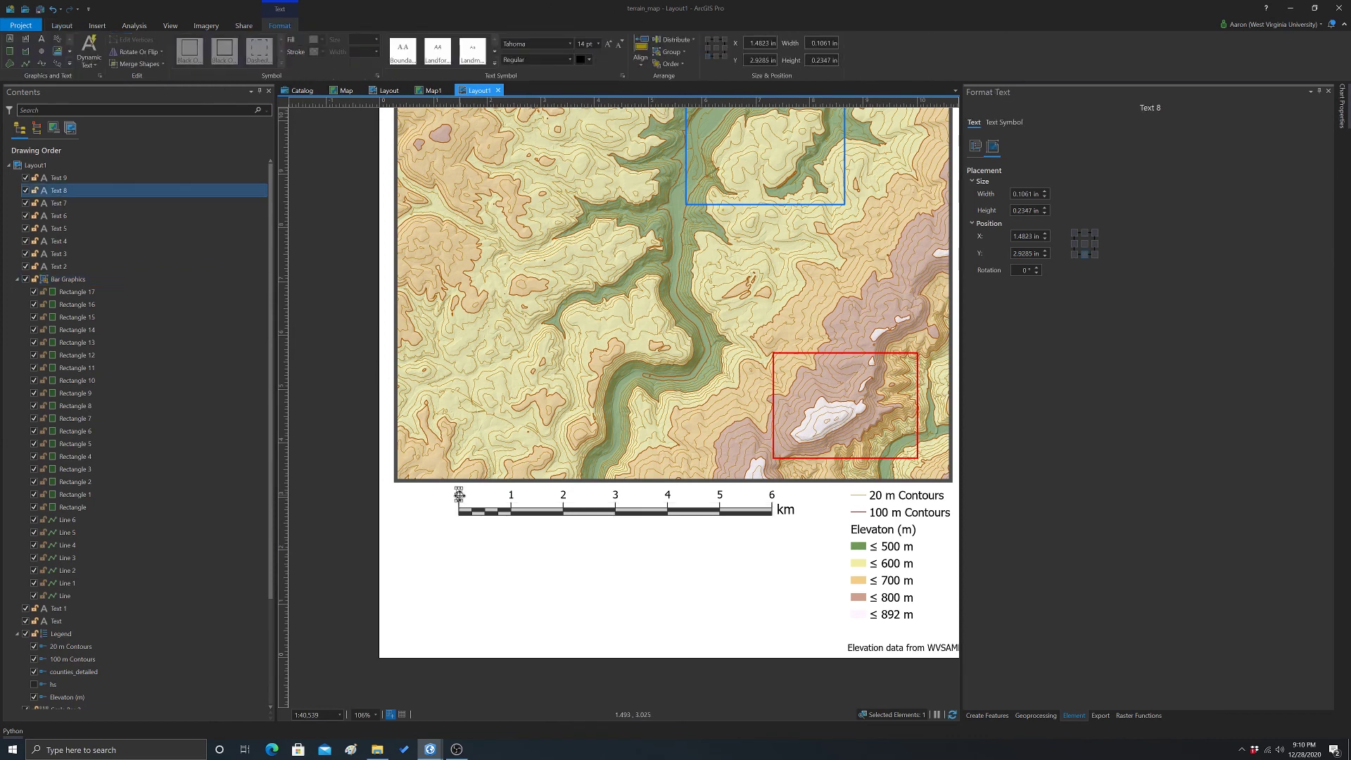
pyautogui.keyDown('shift'); pyautogui.click(512, 497); pyautogui.keyUp('shift')
pyautogui.keyDown('shift'); pyautogui.click(563, 498); pyautogui.keyUp('shift')
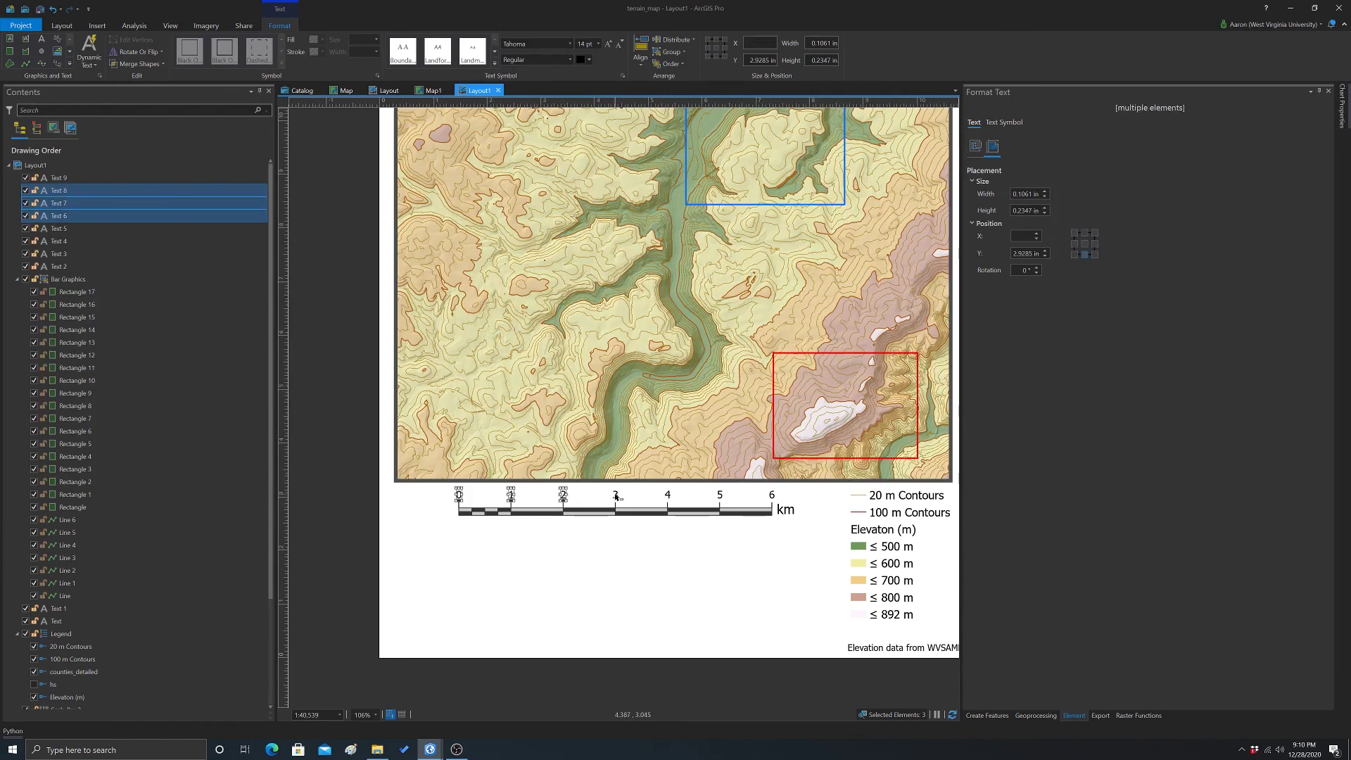
pyautogui.keyDown('shift'); pyautogui.click(616, 496); pyautogui.keyUp('shift')
pyautogui.keyDown('shift'); pyautogui.click(668, 497); pyautogui.keyUp('shift')
pyautogui.keyDown('shift'); pyautogui.click(720, 496); pyautogui.keyUp('shift')
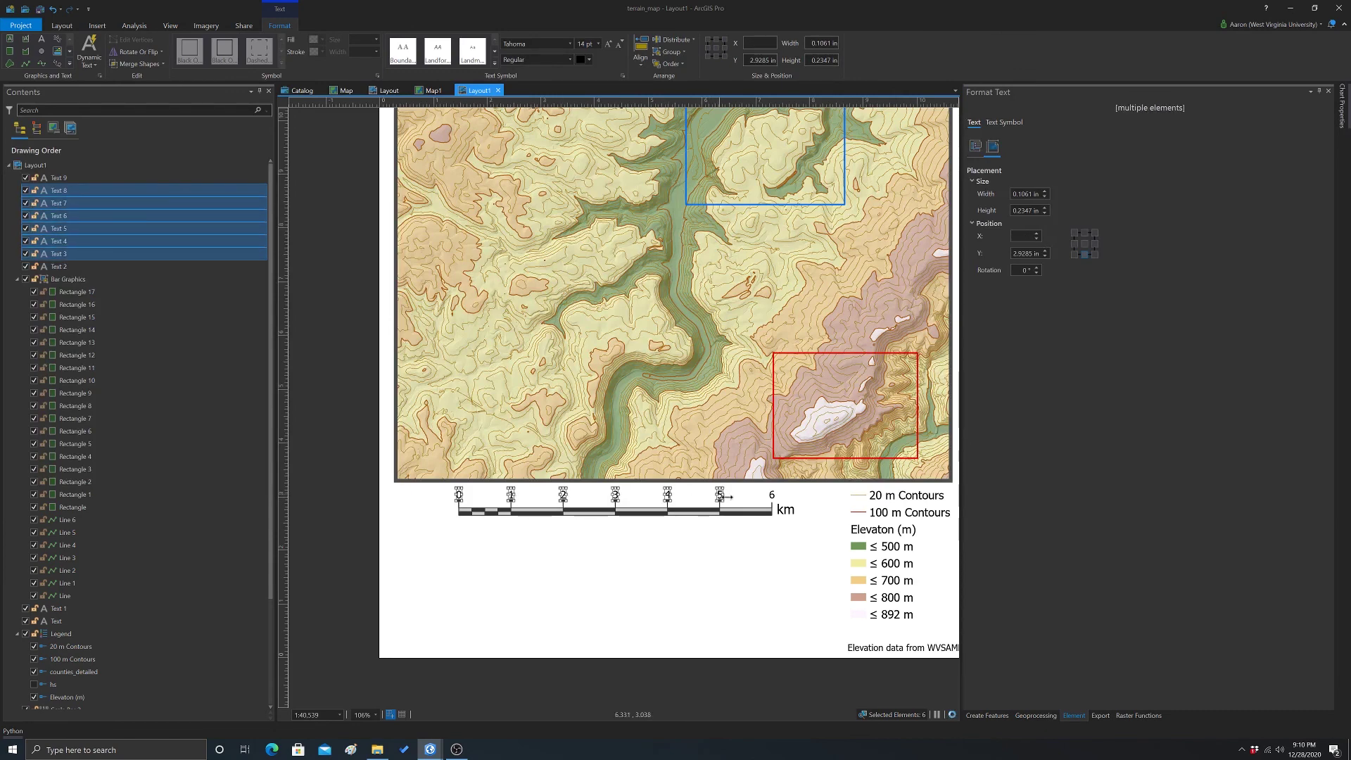
pyautogui.keyDown('shift'); pyautogui.click(772, 496); pyautogui.keyUp('shift')
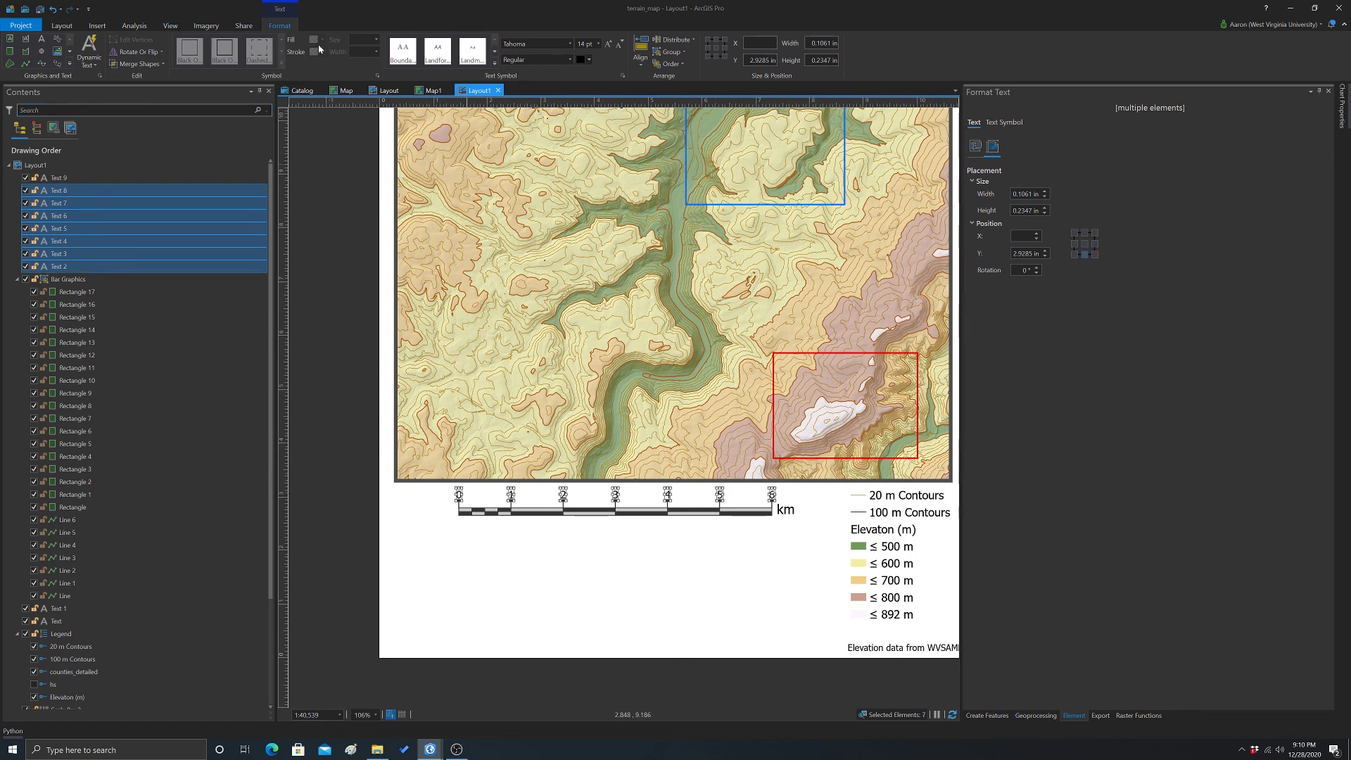
pyautogui.click(591, 62)
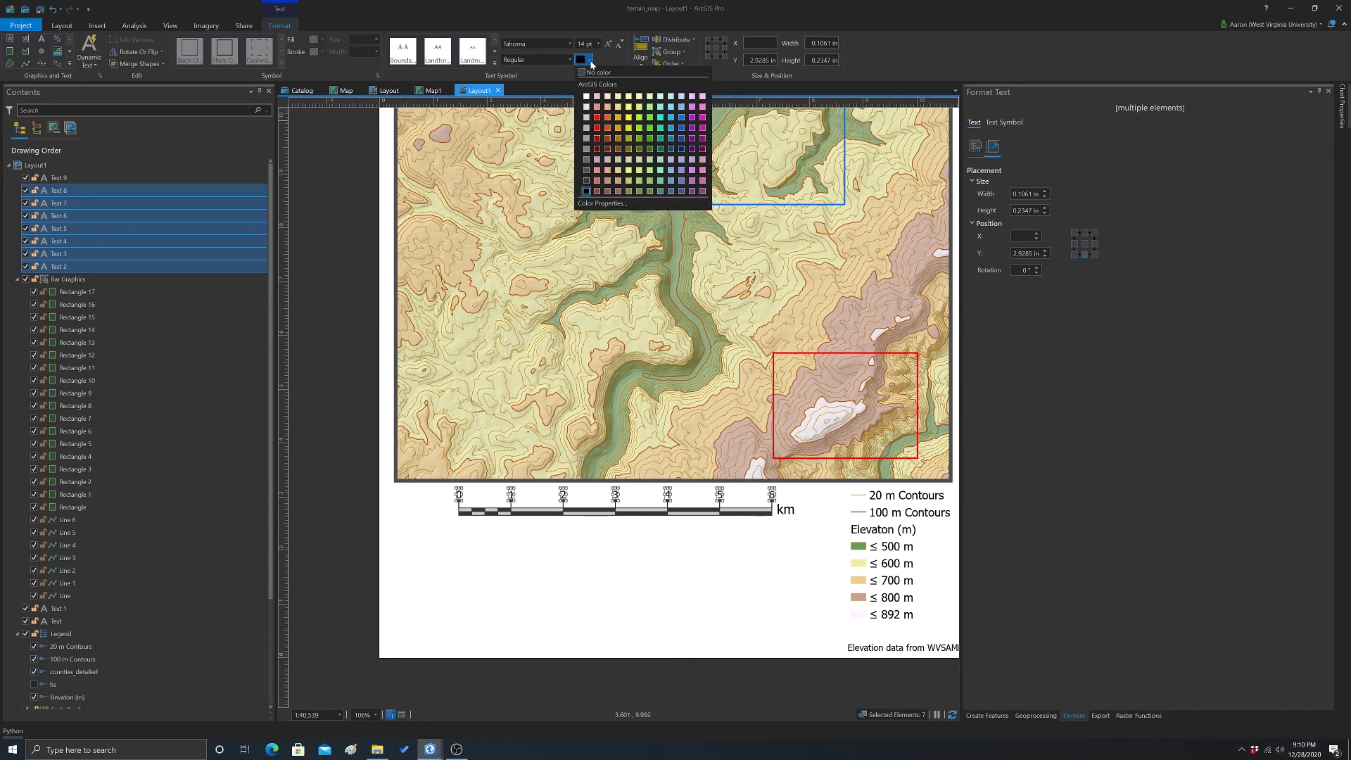
pyautogui.click(590, 186)
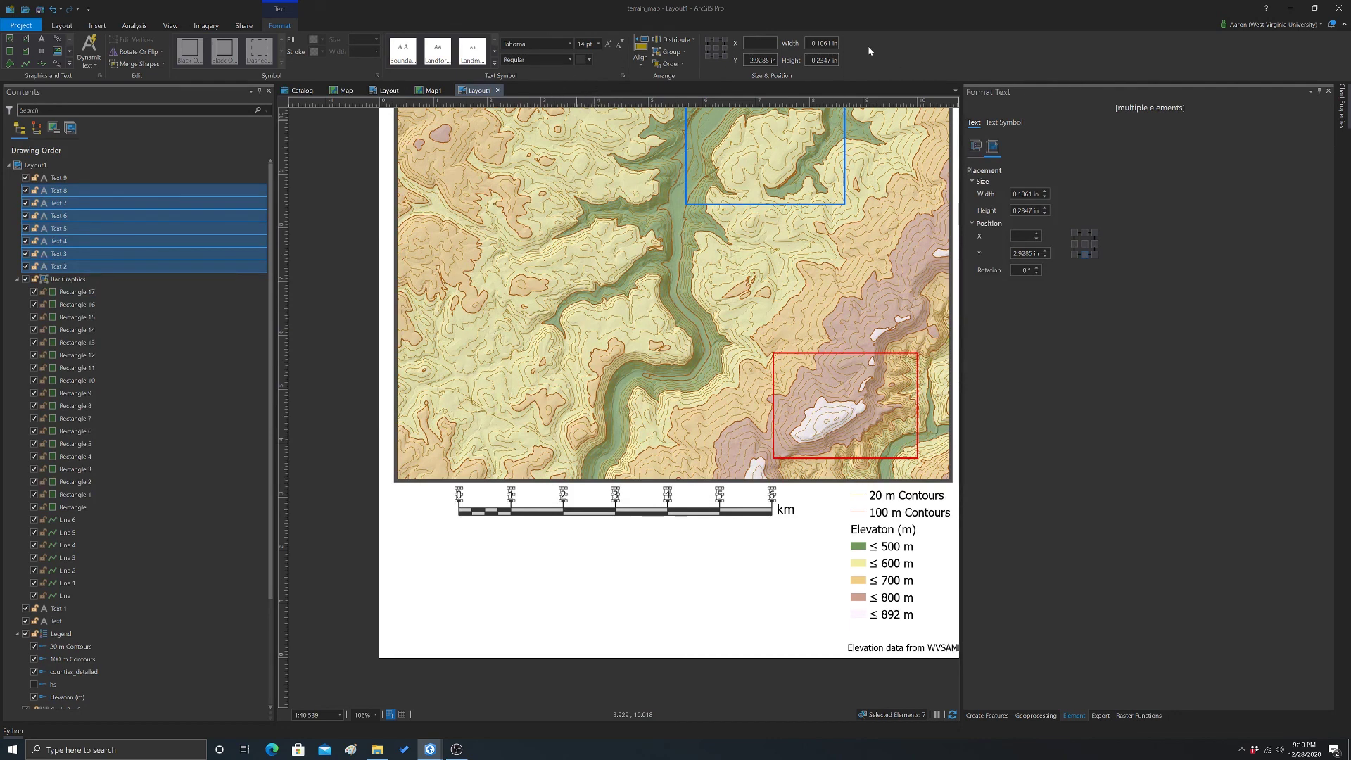
pyautogui.click(546, 537)
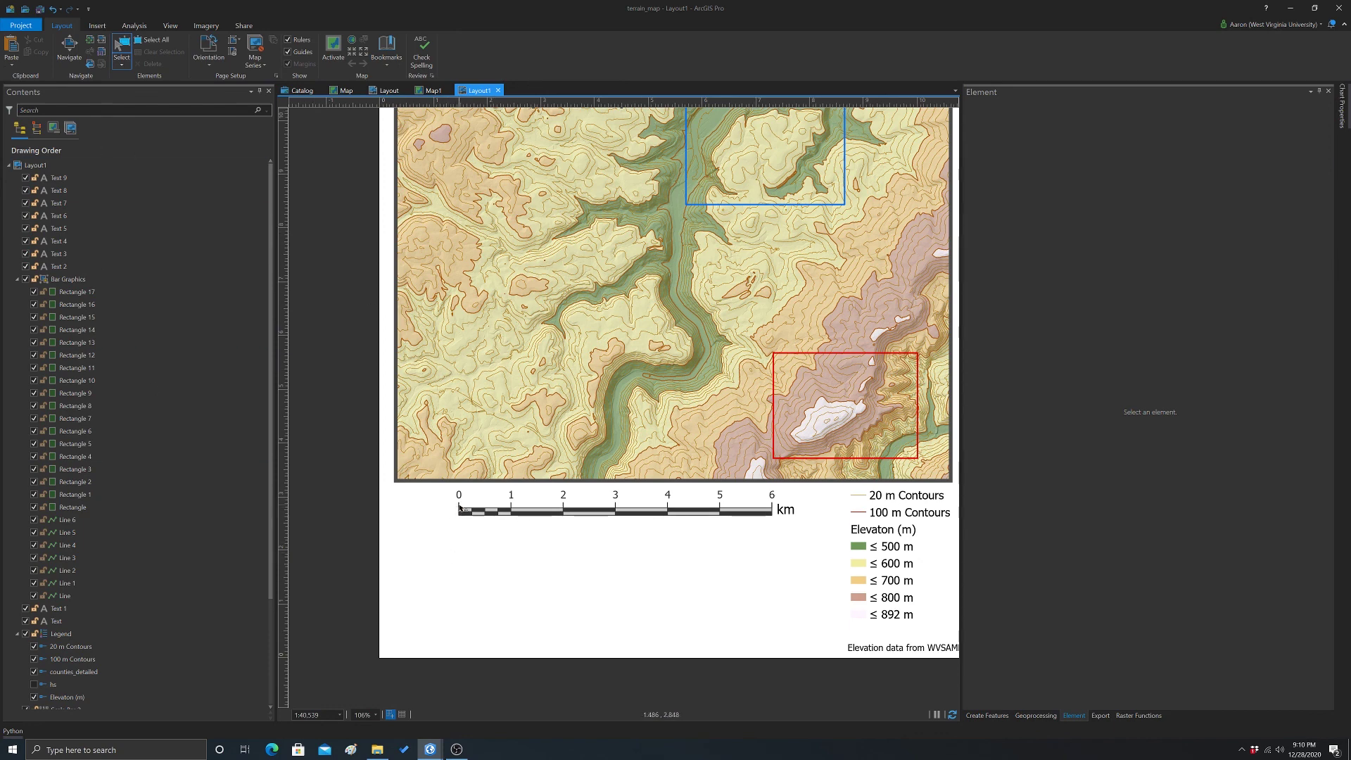
pyautogui.click(479, 513)
pyautogui.click(801, 565)
pyautogui.scroll(-4, 805, 532)
pyautogui.scroll(3, 806, 513)
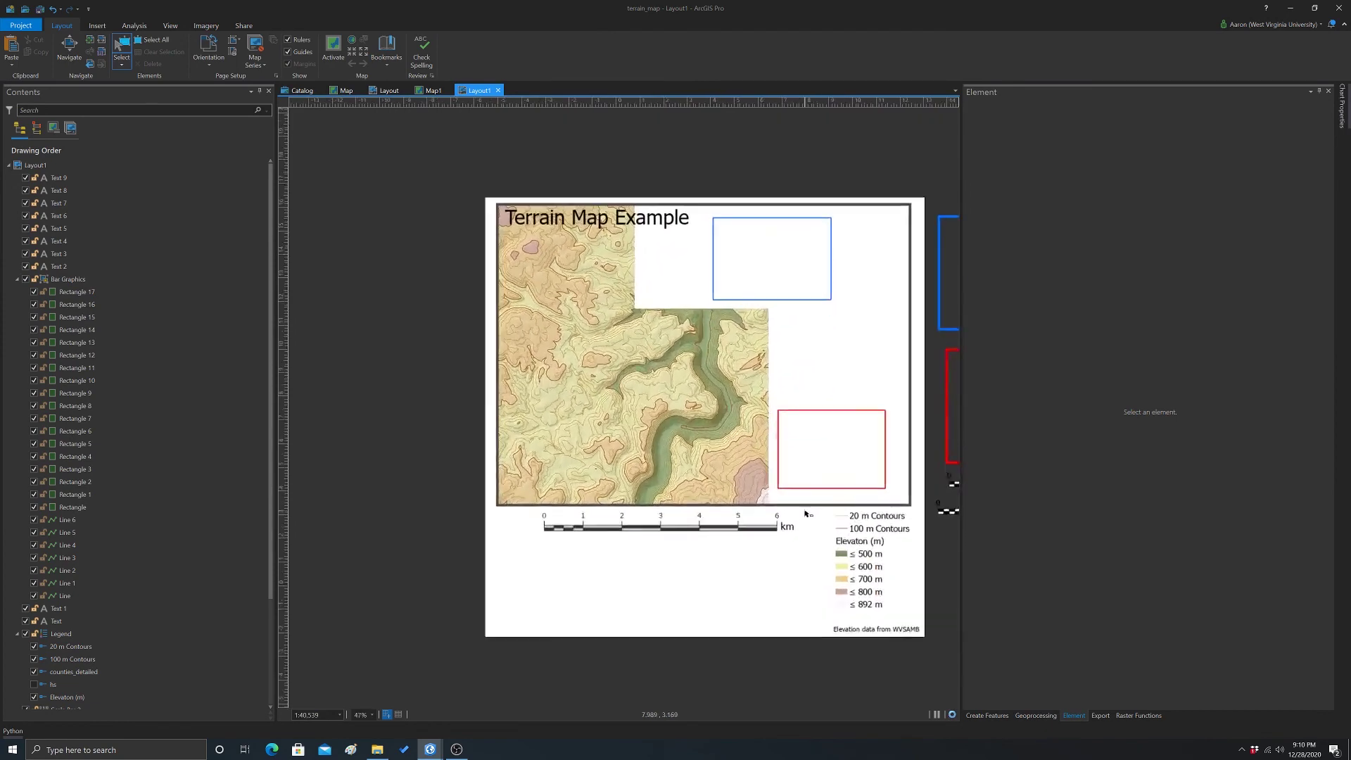